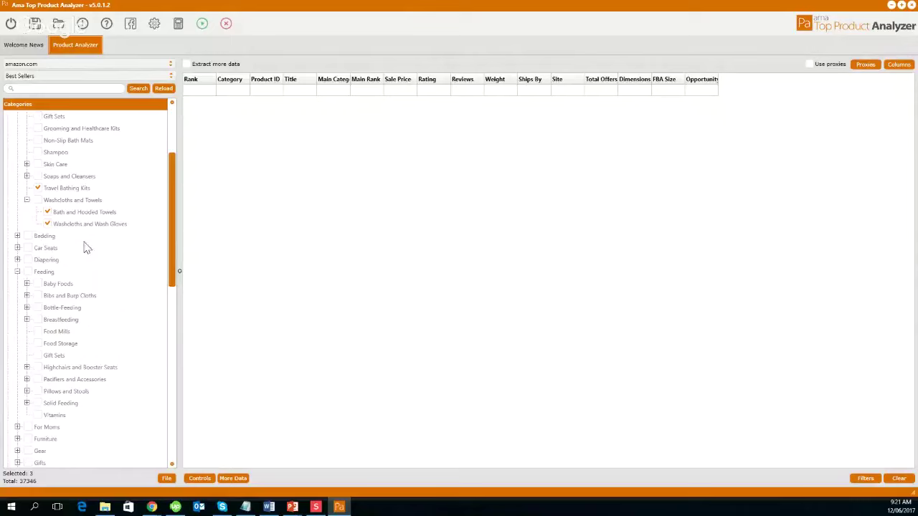
Select the Bibs, Burp Cloths, and Bibs and Burp Cloths Sets subcategories under Feeding > Bibs and Burp Cloths
{"action": "scroll", "coordinate": [99, 257], "scroll_direction": "down", "scroll_amount": 1}
{"action": "scroll", "coordinate": [99, 259], "scroll_direction": "down", "scroll_amount": 2}
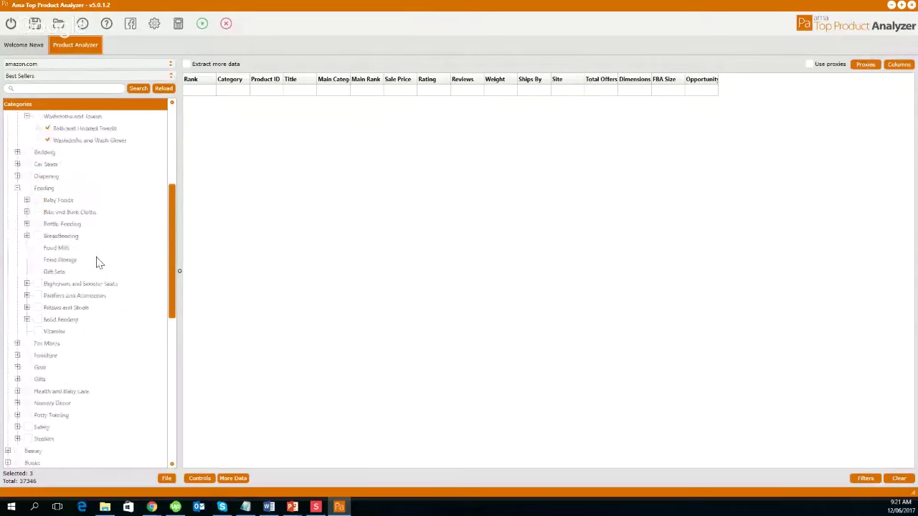
{"action": "left_click", "coordinate": [27, 201]}
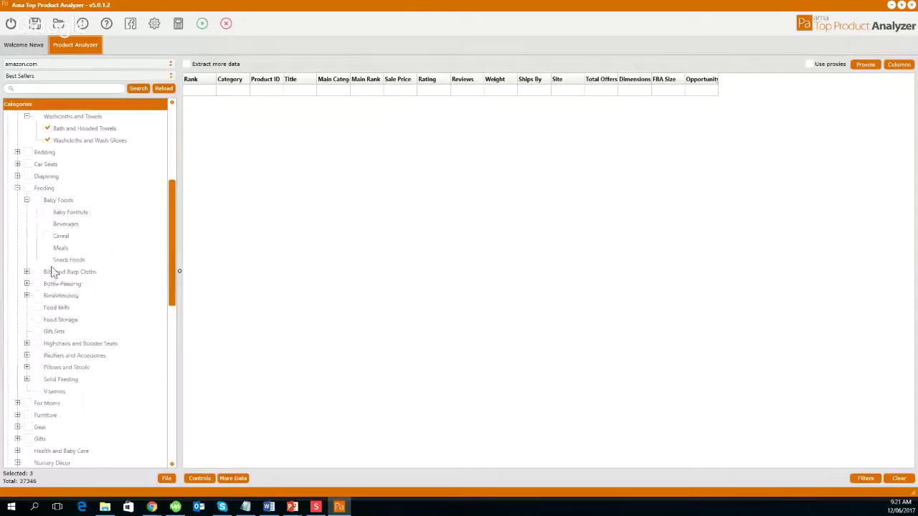
{"action": "left_click", "coordinate": [27, 201]}
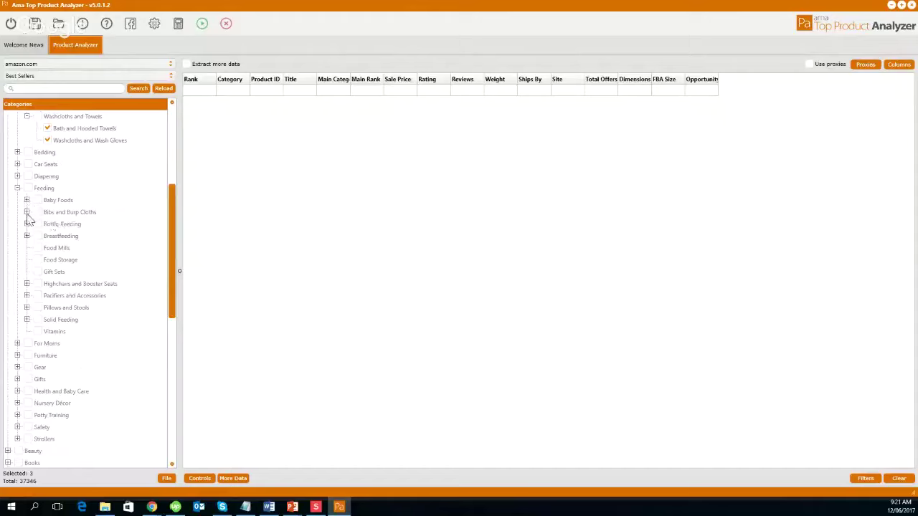
{"action": "left_click", "coordinate": [26, 212]}
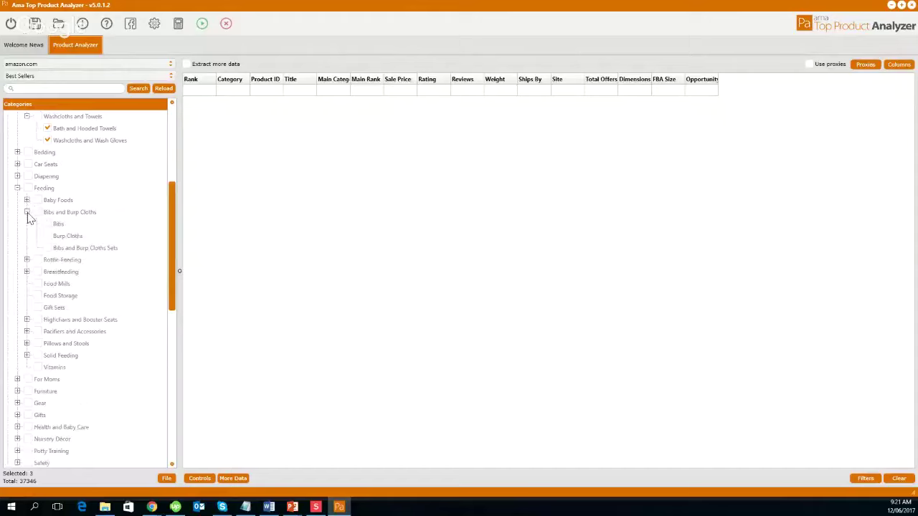
{"action": "left_click", "coordinate": [48, 224]}
{"action": "left_click", "coordinate": [48, 236]}
{"action": "left_click", "coordinate": [48, 248]}
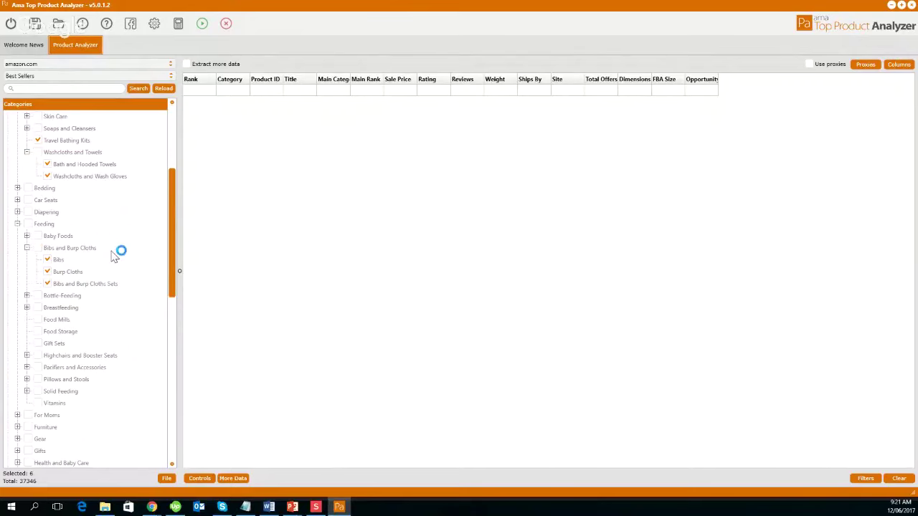
Review the selected baby product categories and start extracting their best sellers
{"action": "scroll", "coordinate": [117, 194], "scroll_direction": "down", "scroll_amount": 1}
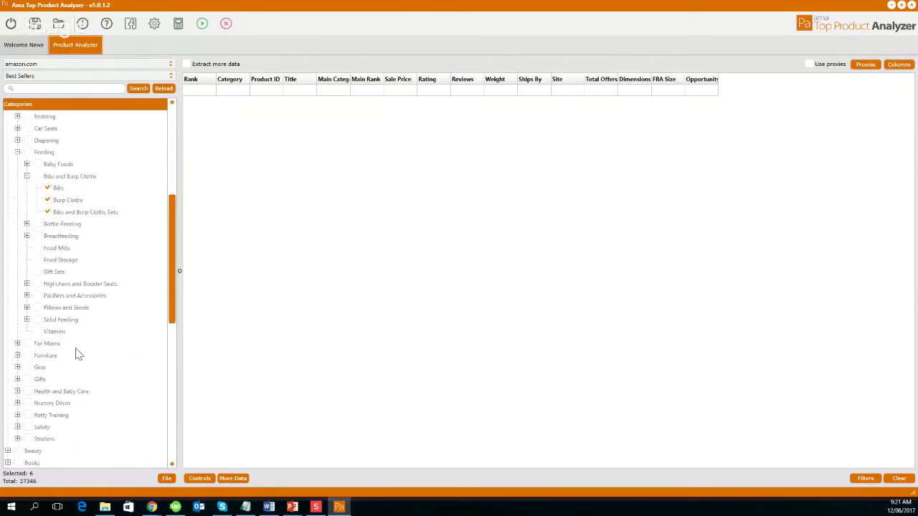
{"action": "scroll", "coordinate": [115, 251], "scroll_direction": "up", "scroll_amount": 1}
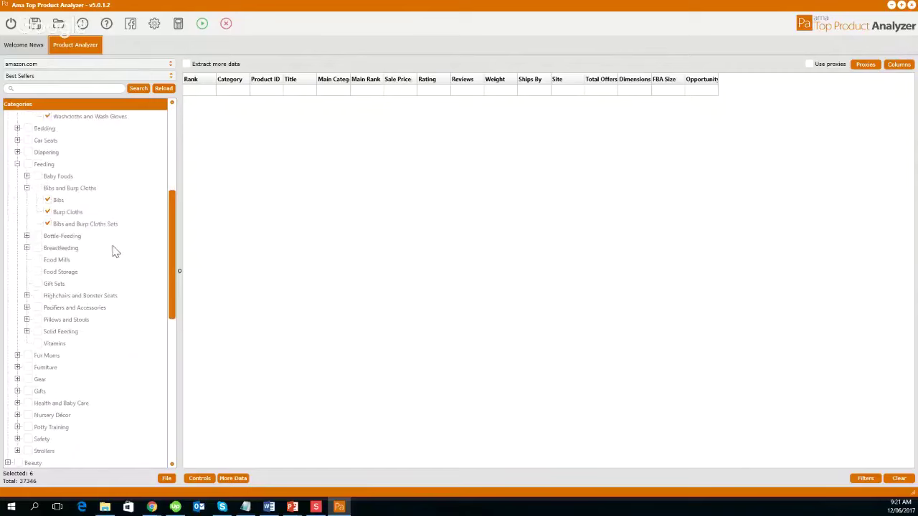
{"action": "scroll", "coordinate": [115, 251], "scroll_direction": "up", "scroll_amount": 1}
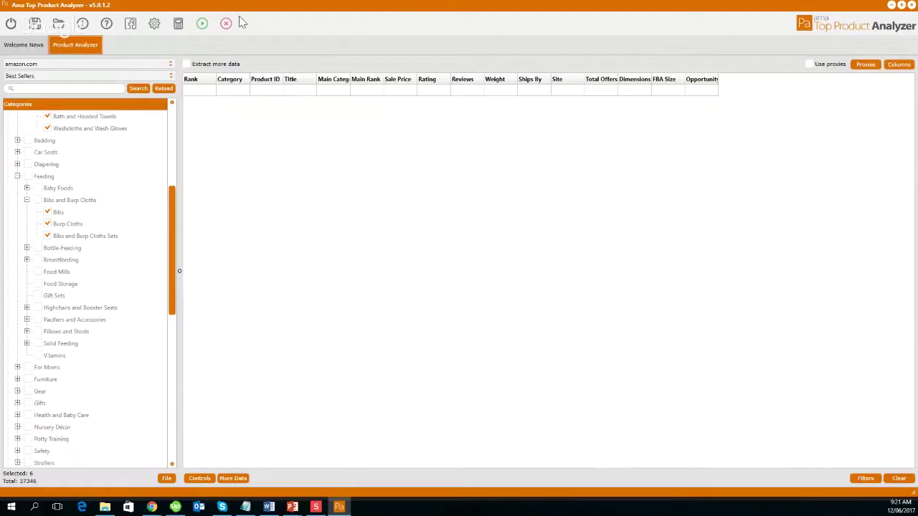
{"action": "left_click", "coordinate": [205, 27]}
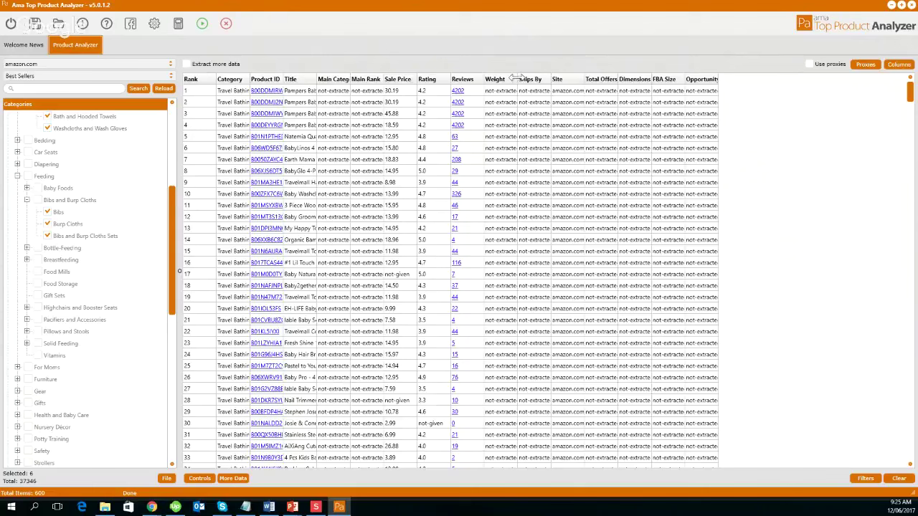
Adjust the Title, Main Category, Main Rank, Weight and neighbouring column widths, and sort the products by Sale Price from highest to lowest
{"action": "left_click_drag", "start_coordinate": [519, 78], "coordinate": [564, 81]}
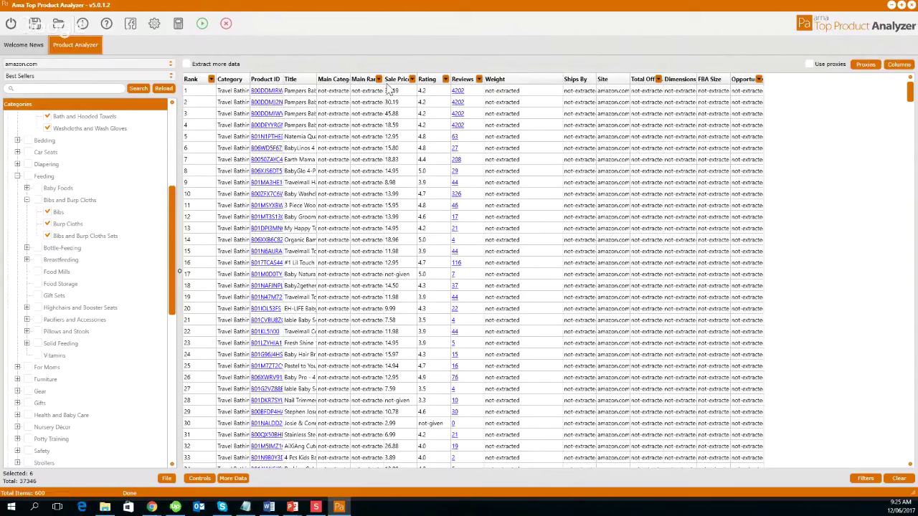
{"action": "left_click_drag", "start_coordinate": [382, 79], "coordinate": [427, 79]}
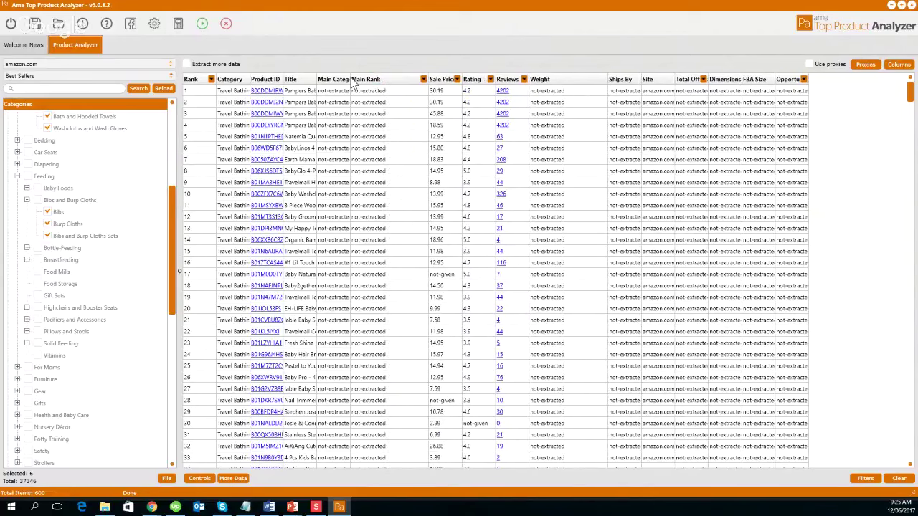
{"action": "left_click_drag", "start_coordinate": [350, 78], "coordinate": [378, 79]}
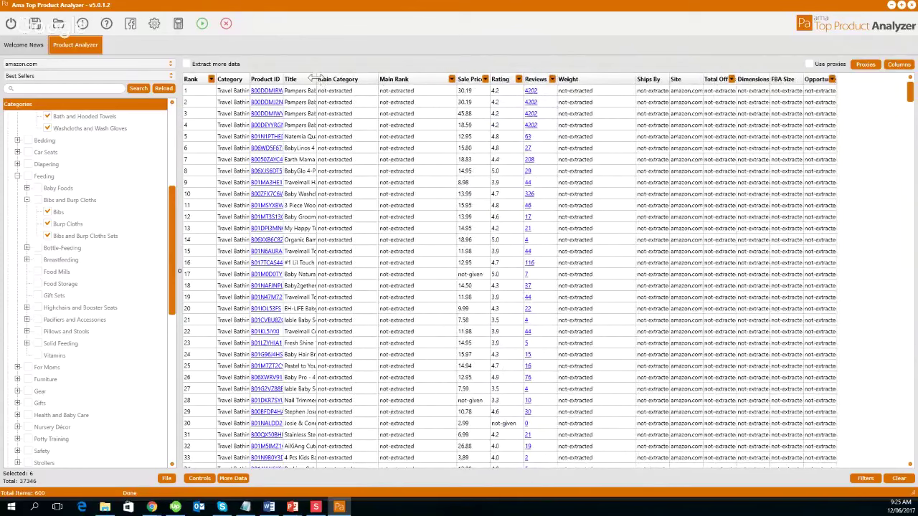
{"action": "left_click_drag", "start_coordinate": [318, 80], "coordinate": [358, 84]}
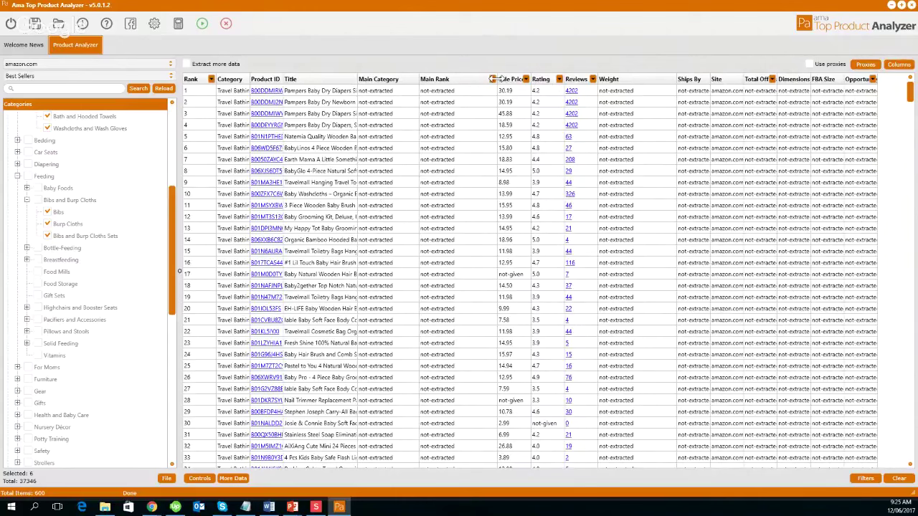
{"action": "mouse_move", "coordinate": [495, 79]}
{"action": "left_mouse_down"}
{"action": "mouse_move", "coordinate": [460, 81]}
{"action": "mouse_move", "coordinate": [502, 79]}
{"action": "left_mouse_up"}
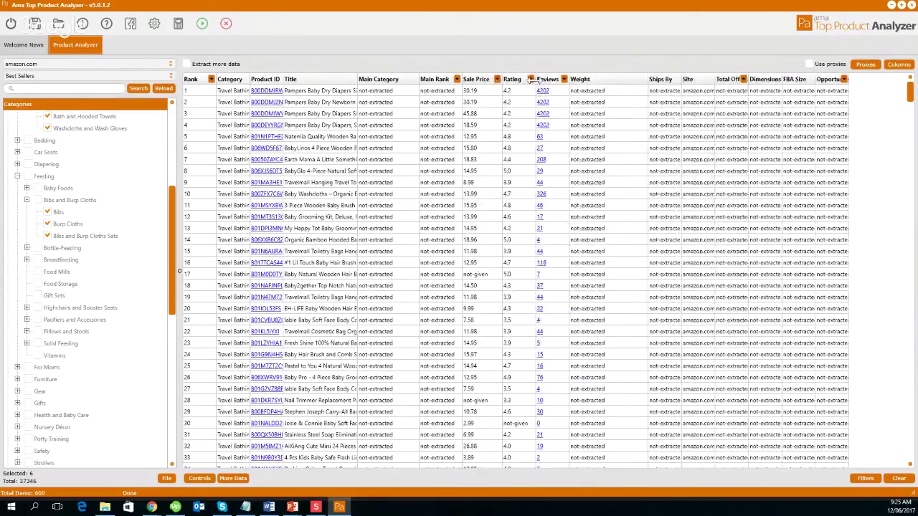
{"action": "left_click_drag", "start_coordinate": [568, 80], "coordinate": [571, 81]}
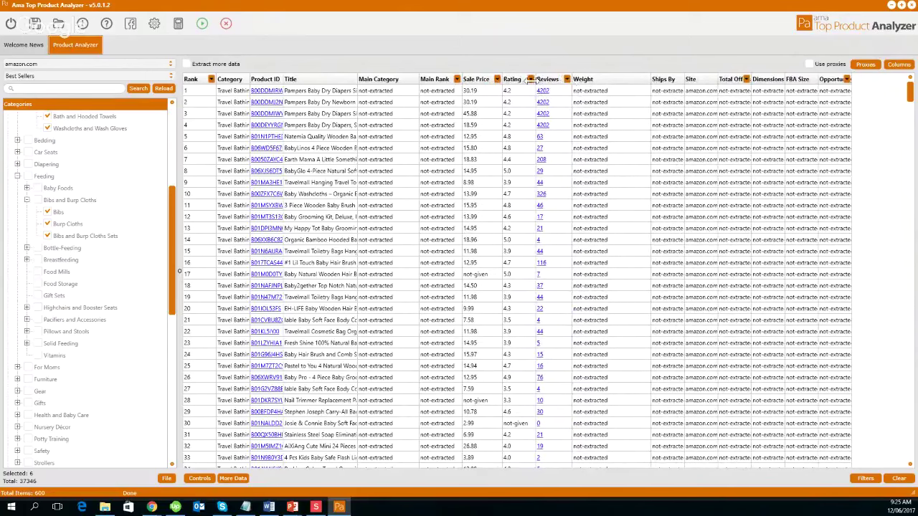
{"action": "left_click", "coordinate": [476, 79]}
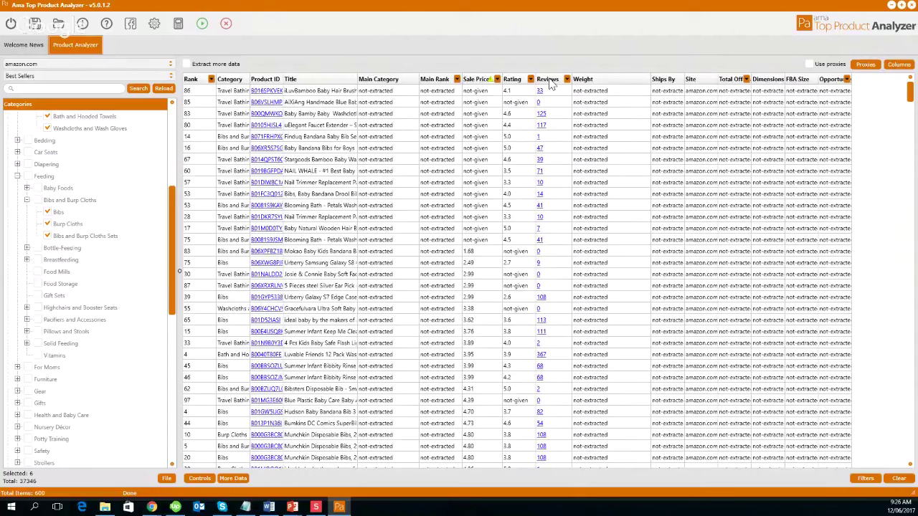
{"action": "left_click", "coordinate": [481, 80]}
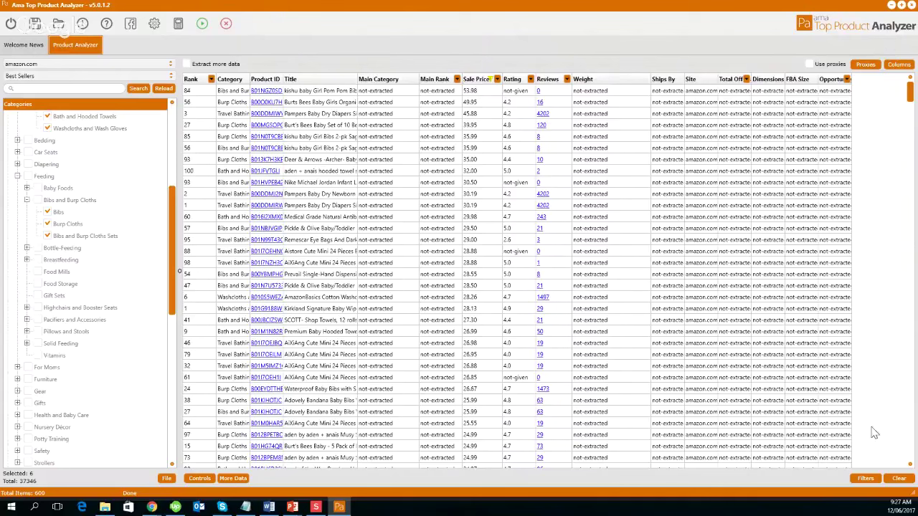
Show the product filters window, enlarge it and move it clear of the Sale Price column
{"action": "left_click", "coordinate": [864, 479]}
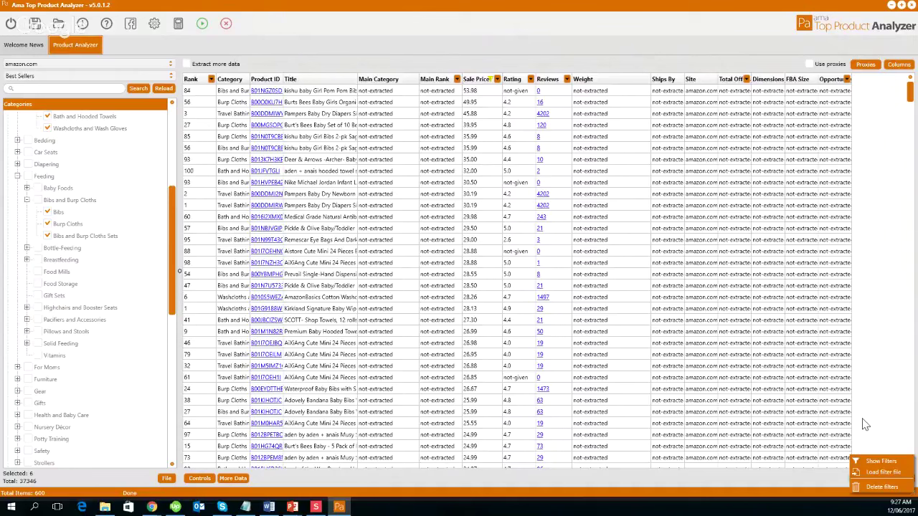
{"action": "left_click", "coordinate": [870, 466]}
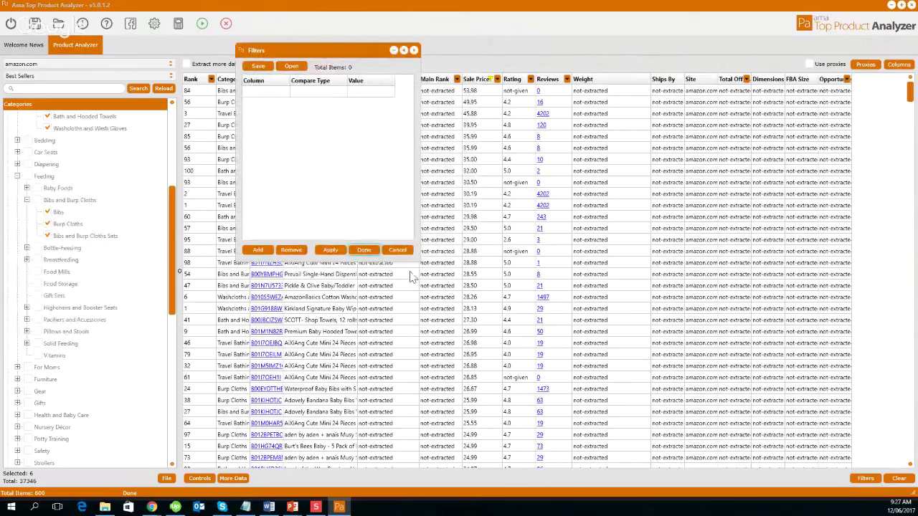
{"action": "left_click_drag", "start_coordinate": [422, 262], "coordinate": [500, 353]}
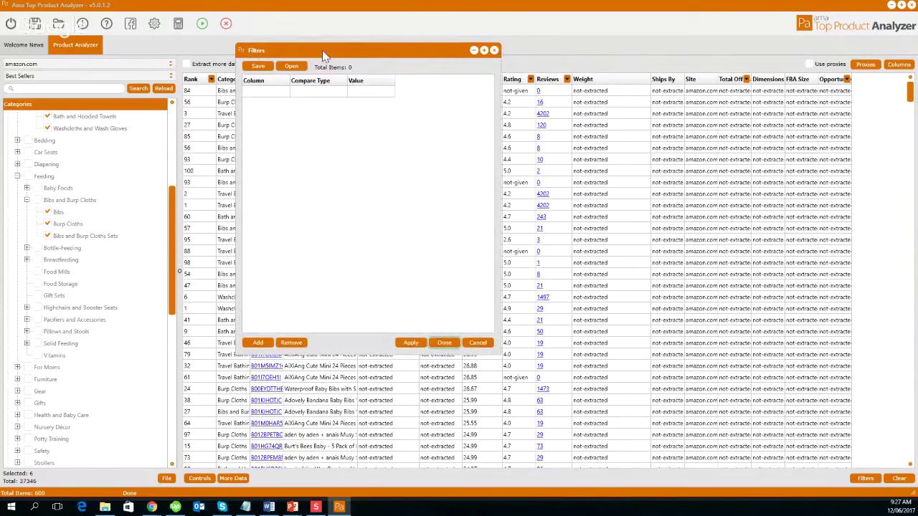
{"action": "left_click_drag", "start_coordinate": [326, 54], "coordinate": [279, 67]}
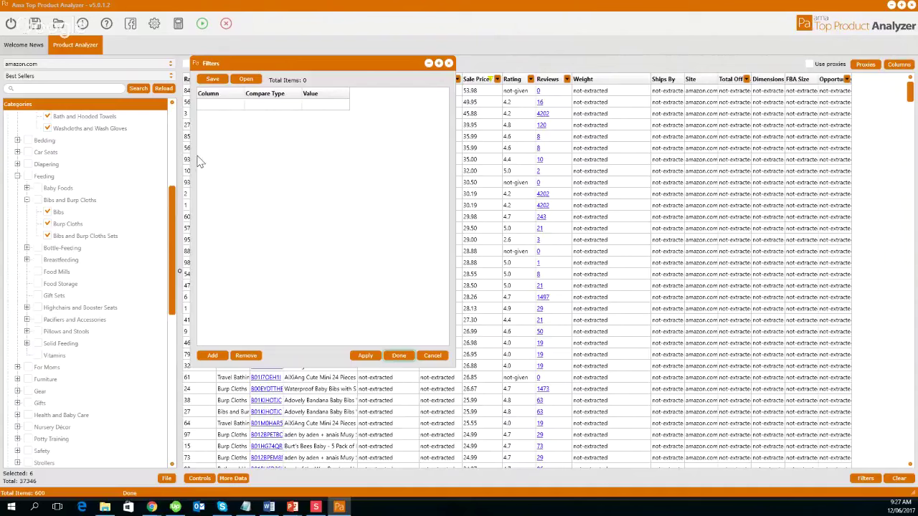
Define a filter that keeps products with a Sale Price greater than 17
{"action": "left_click", "coordinate": [222, 109]}
{"action": "left_click", "coordinate": [223, 110]}
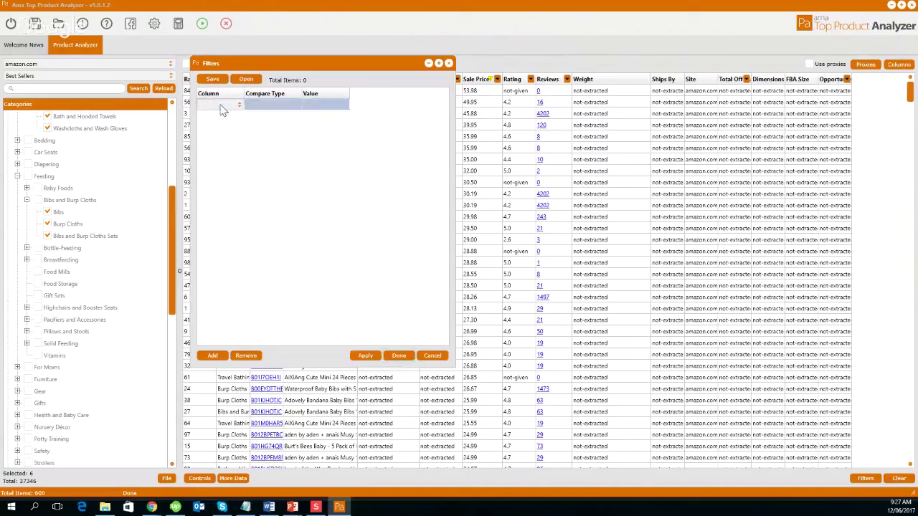
{"action": "left_click", "coordinate": [239, 105]}
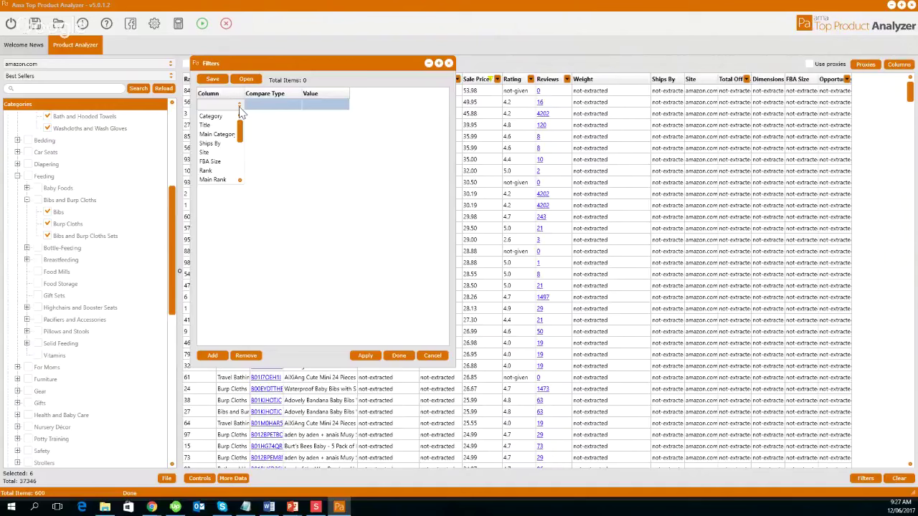
{"action": "left_click_drag", "start_coordinate": [241, 133], "coordinate": [242, 149]}
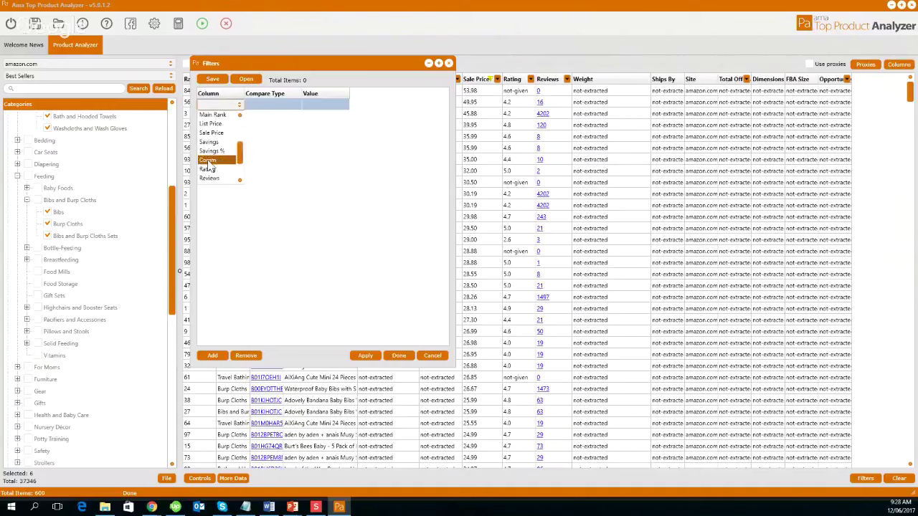
{"action": "left_click", "coordinate": [215, 134]}
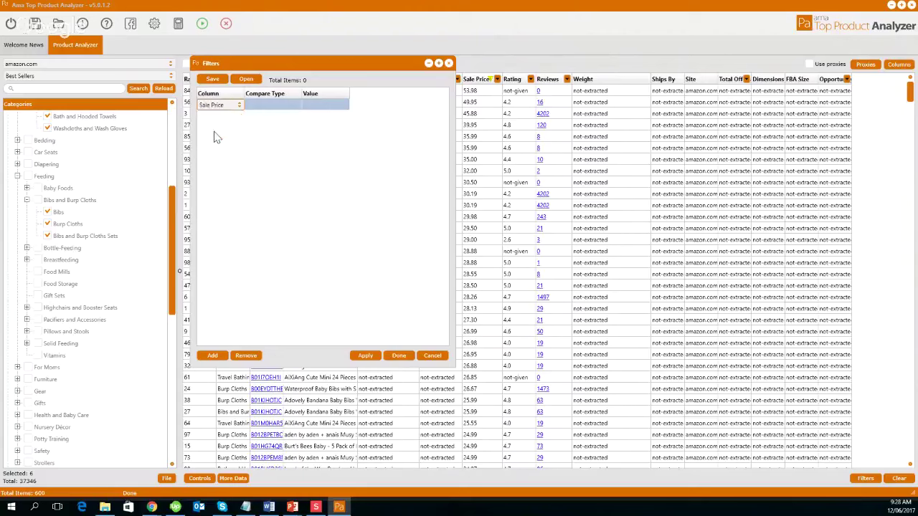
{"action": "left_click", "coordinate": [293, 107]}
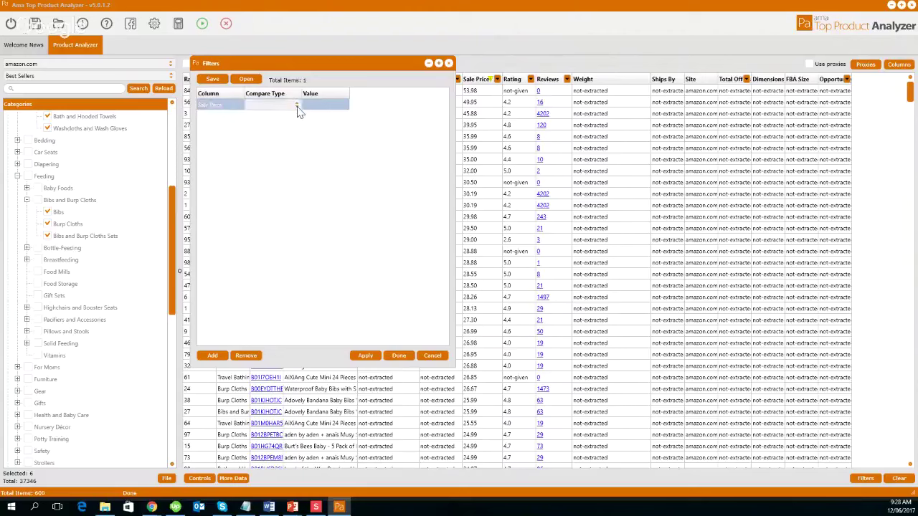
{"action": "left_click", "coordinate": [299, 110]}
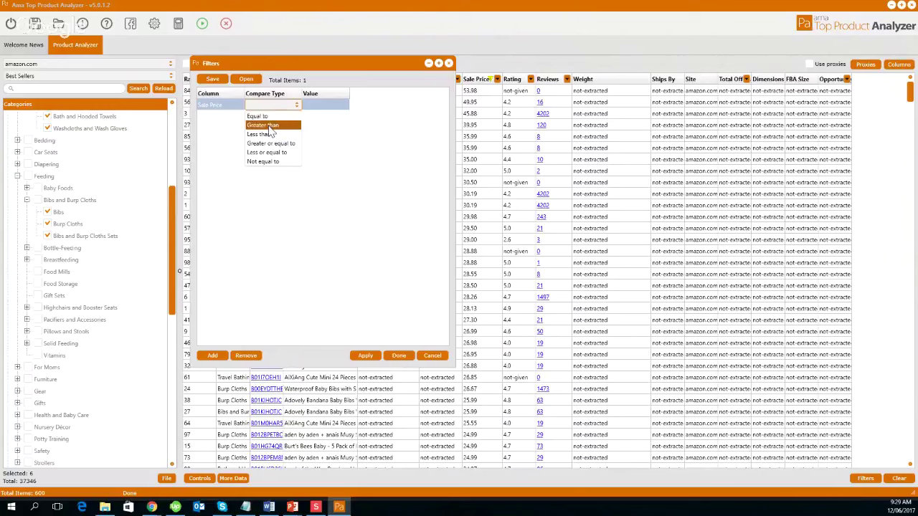
{"action": "left_click", "coordinate": [270, 126]}
{"action": "left_click", "coordinate": [334, 107]}
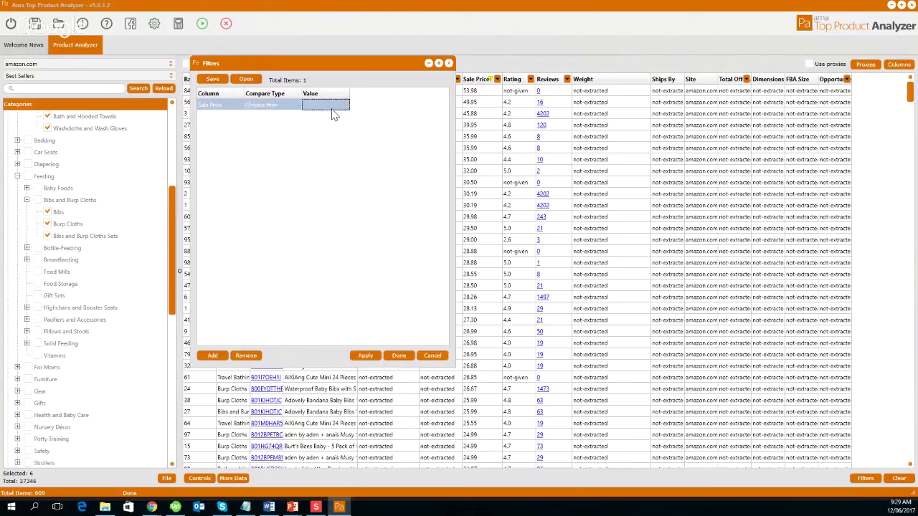
{"action": "left_click", "coordinate": [332, 111]}
{"action": "type", "text": "17"}
{"action": "key", "text": "Return"}
Add a second filter that keeps products with a Sale Price less than 50
{"action": "left_click", "coordinate": [213, 356]}
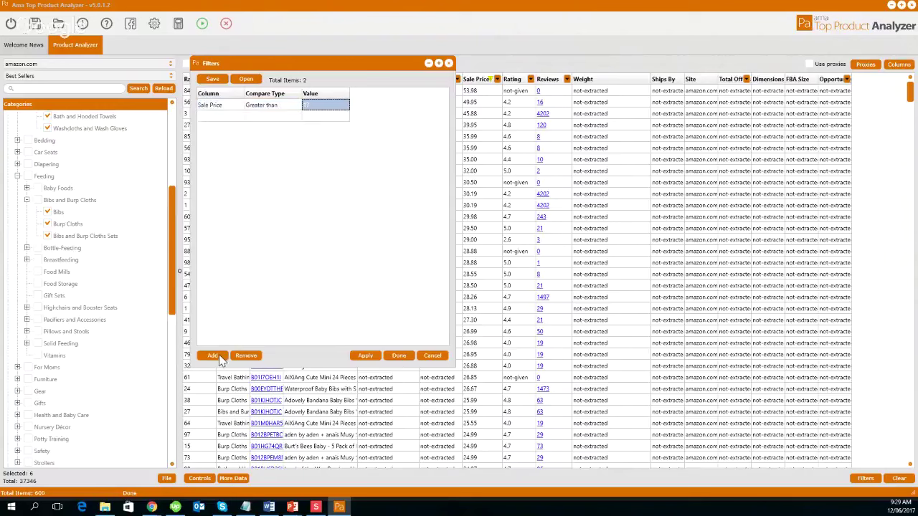
{"action": "left_click", "coordinate": [223, 119]}
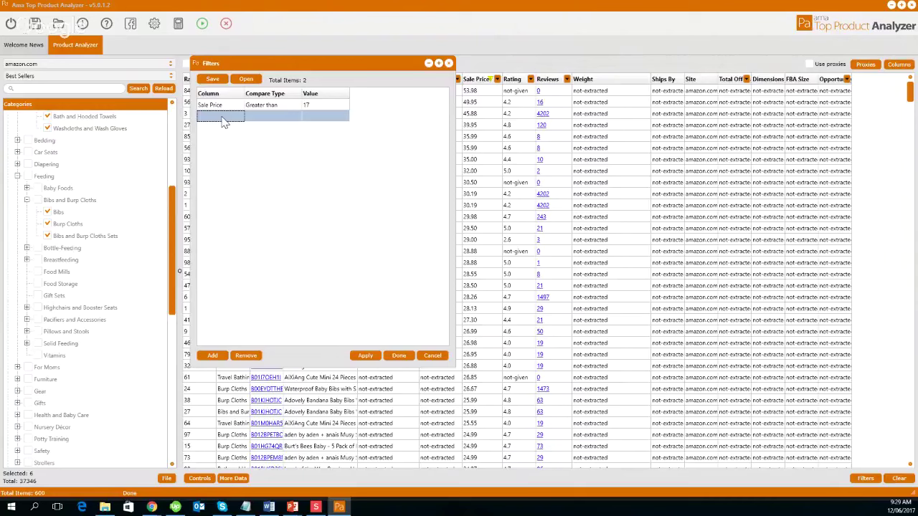
{"action": "left_click", "coordinate": [223, 118]}
{"action": "left_click", "coordinate": [239, 119]}
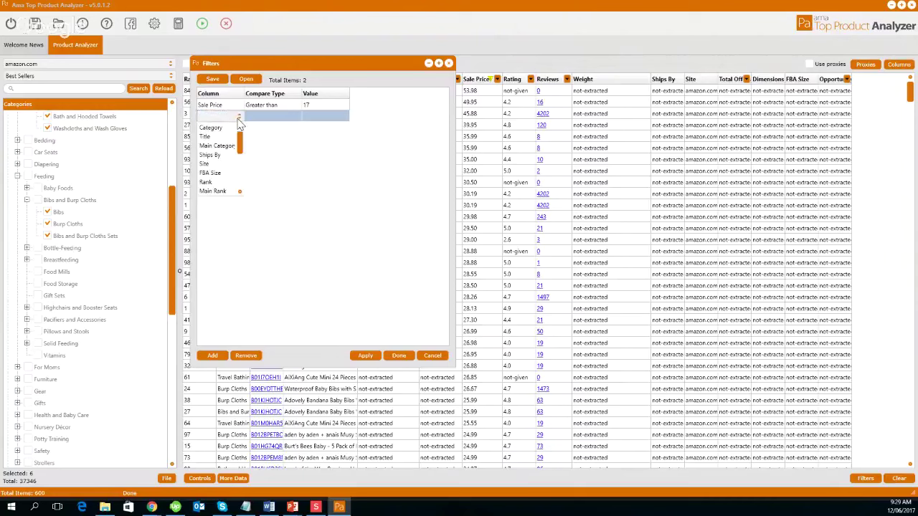
{"action": "left_click_drag", "start_coordinate": [240, 140], "coordinate": [241, 155]}
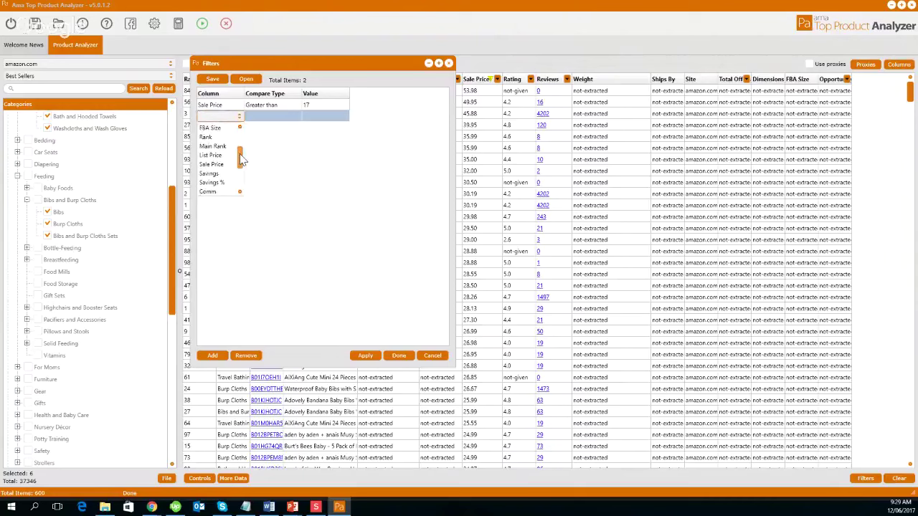
{"action": "left_click", "coordinate": [215, 165]}
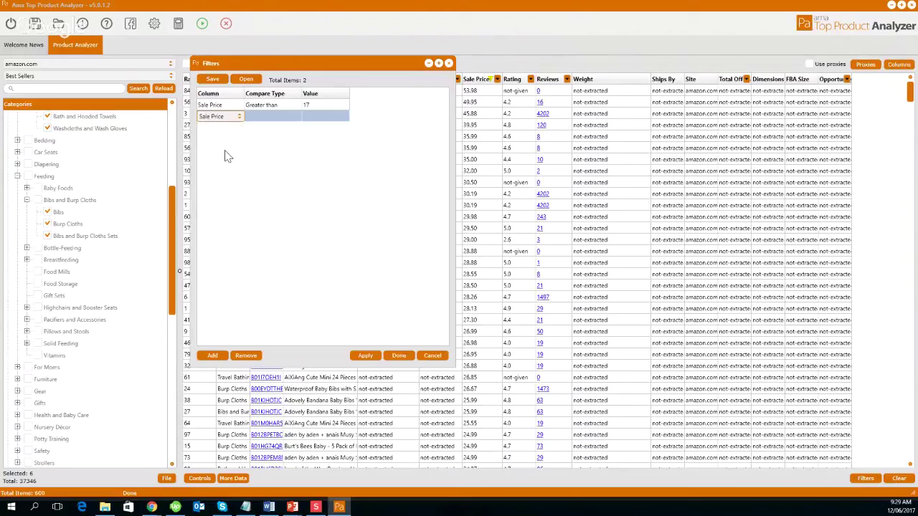
{"action": "left_click", "coordinate": [268, 116]}
{"action": "left_click", "coordinate": [296, 117]}
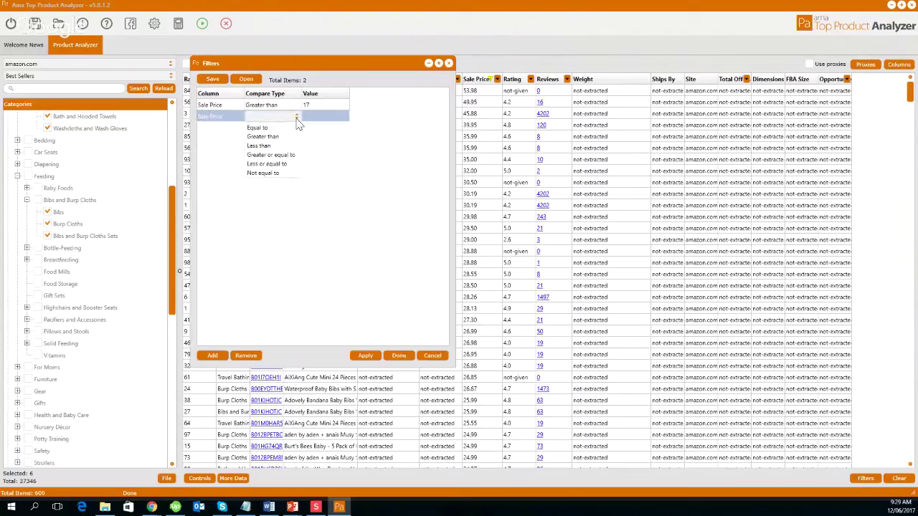
{"action": "left_click", "coordinate": [260, 146]}
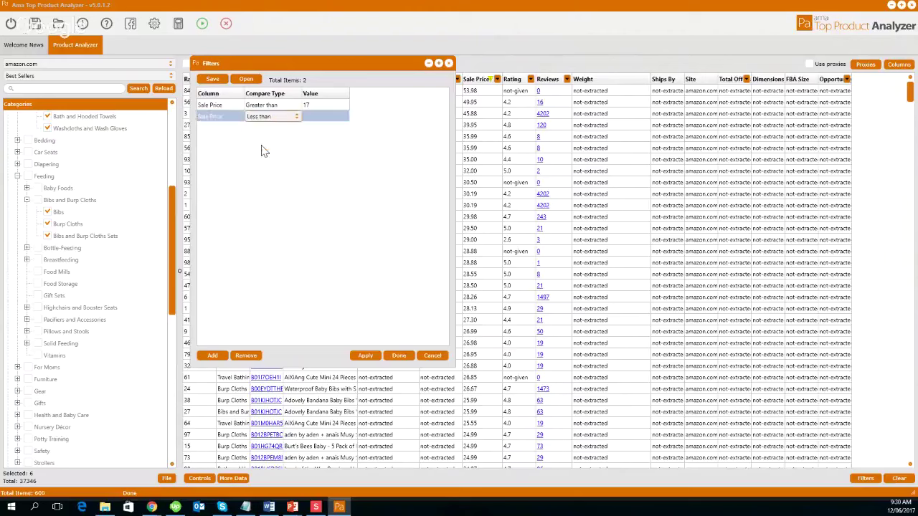
{"action": "left_click", "coordinate": [326, 115]}
{"action": "left_click", "coordinate": [326, 116]}
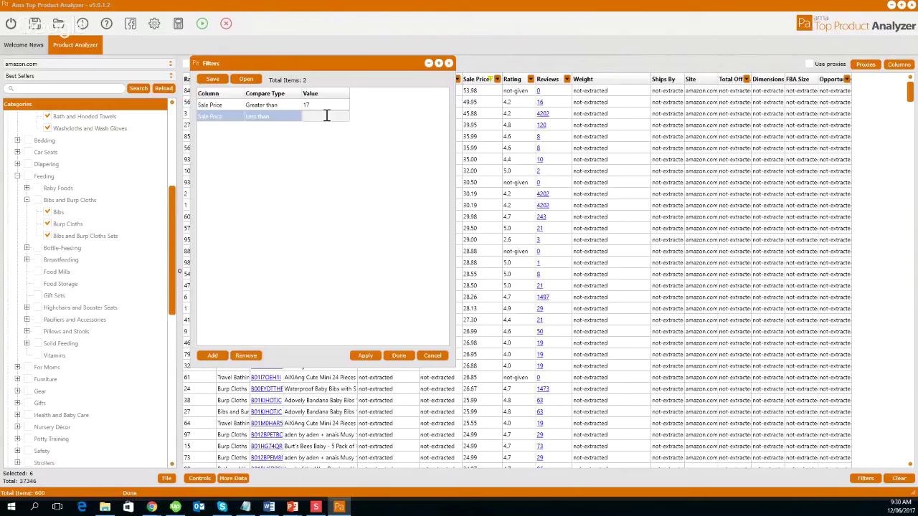
{"action": "type", "text": "50"}
{"action": "key", "text": "Return"}
Add a third filter that keeps products with Reviews less than 300
{"action": "left_click", "coordinate": [213, 356]}
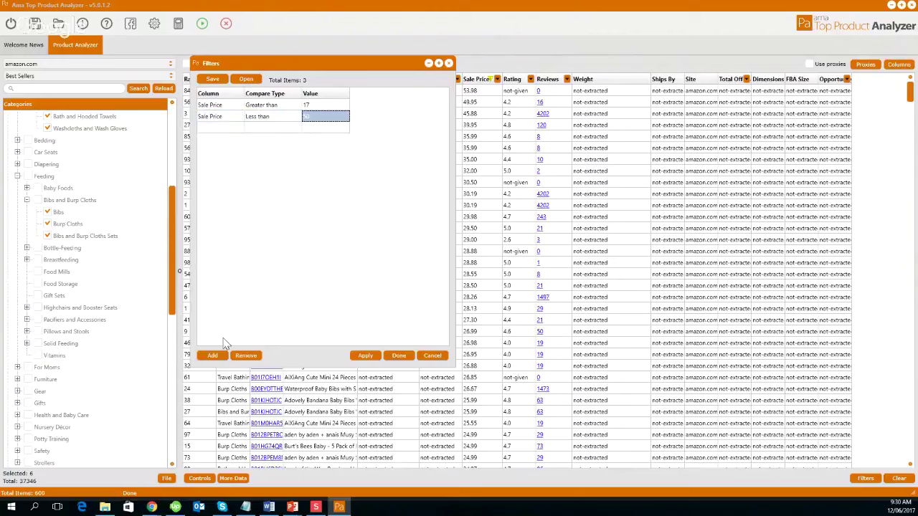
{"action": "left_click", "coordinate": [218, 128]}
{"action": "left_click", "coordinate": [239, 131]}
{"action": "left_click", "coordinate": [239, 130]}
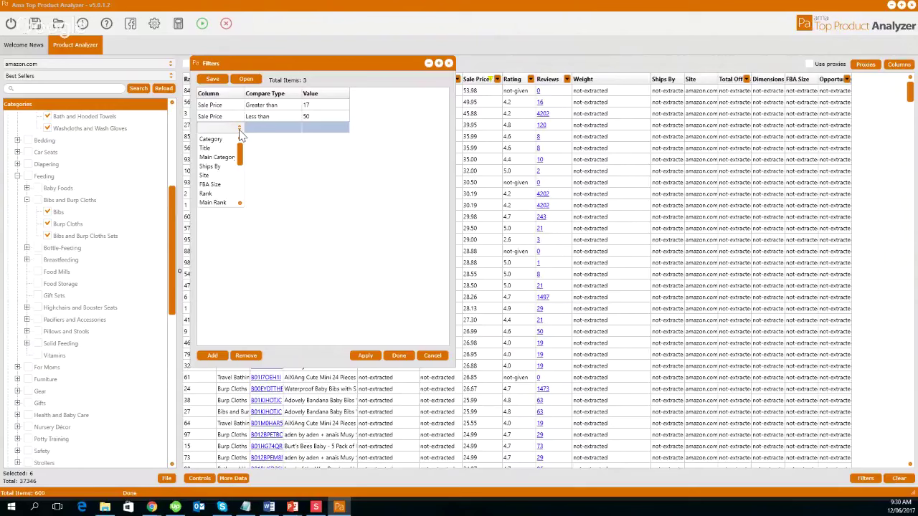
{"action": "left_click_drag", "start_coordinate": [241, 156], "coordinate": [241, 193]}
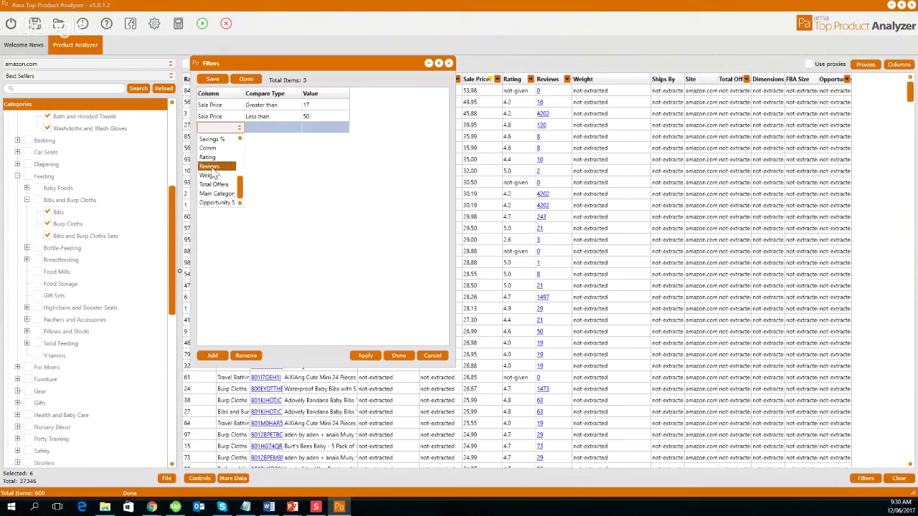
{"action": "left_click", "coordinate": [210, 167]}
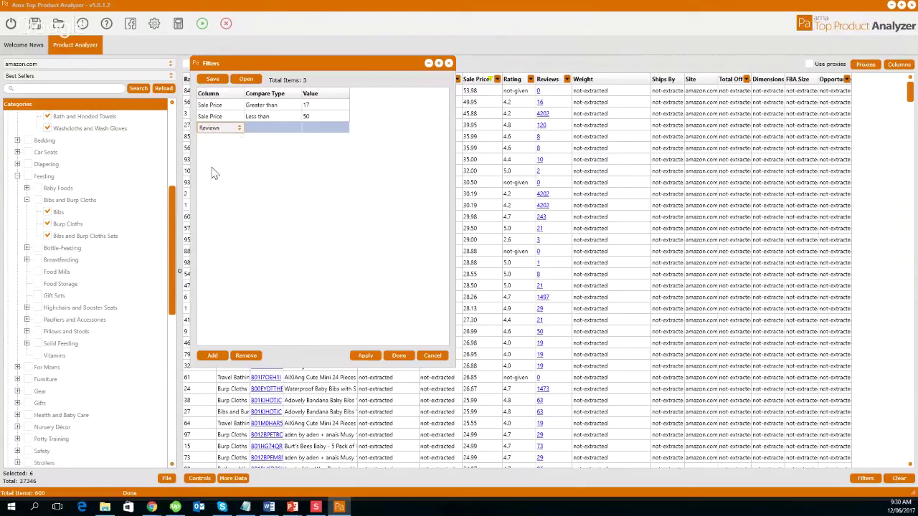
{"action": "left_click", "coordinate": [299, 132]}
{"action": "left_click", "coordinate": [297, 131]}
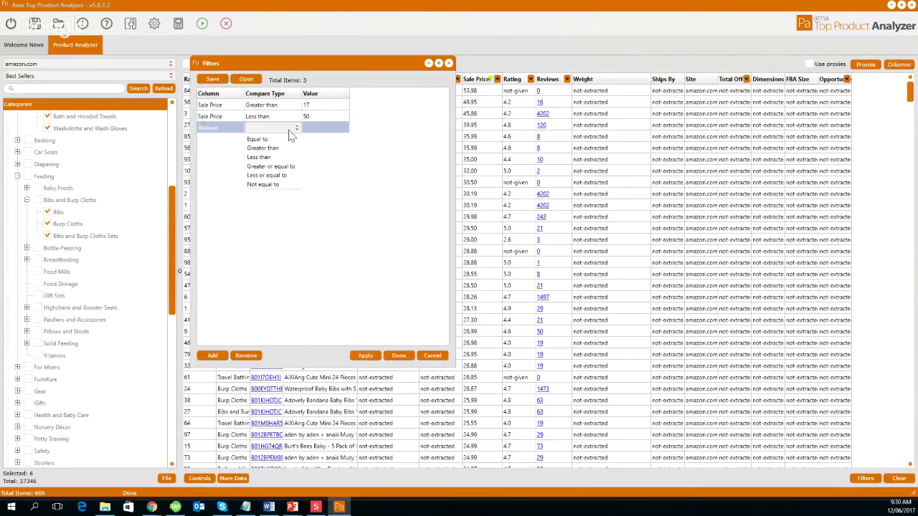
{"action": "left_click", "coordinate": [285, 160]}
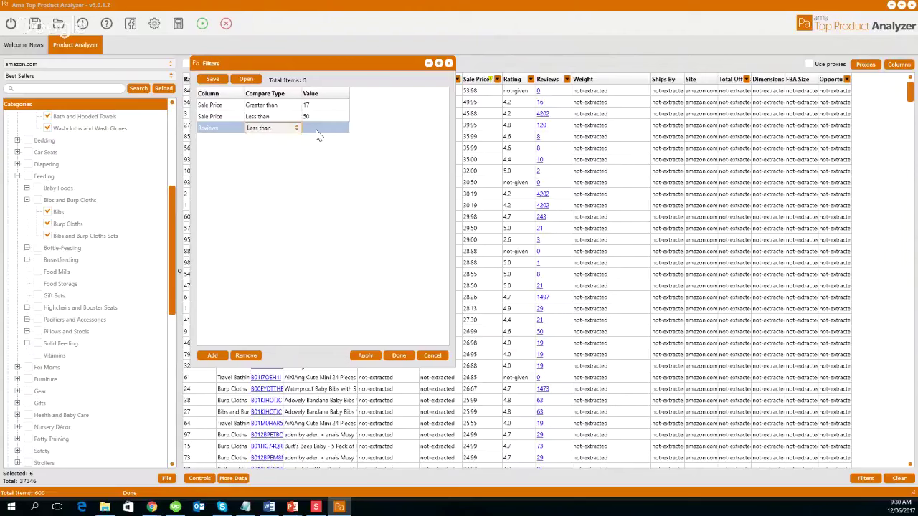
{"action": "left_click", "coordinate": [316, 131]}
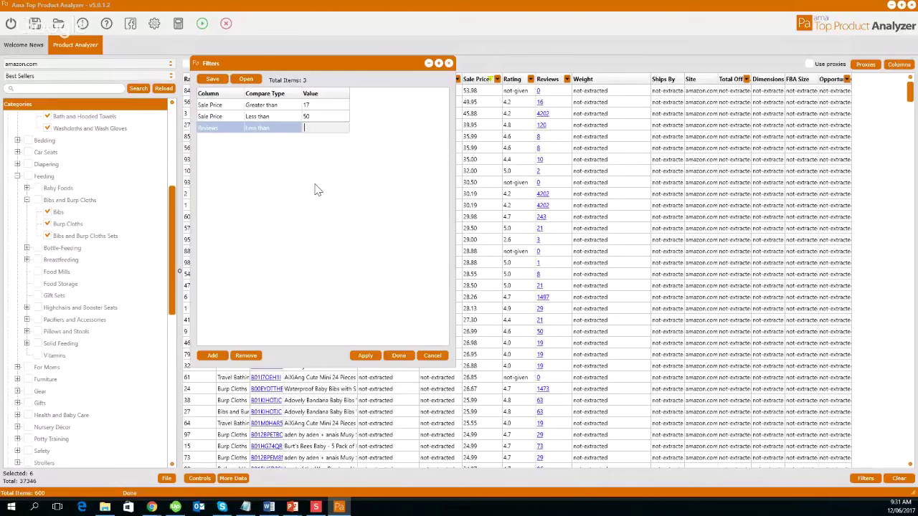
{"action": "type", "text": "300"}
{"action": "left_click", "coordinate": [328, 175]}
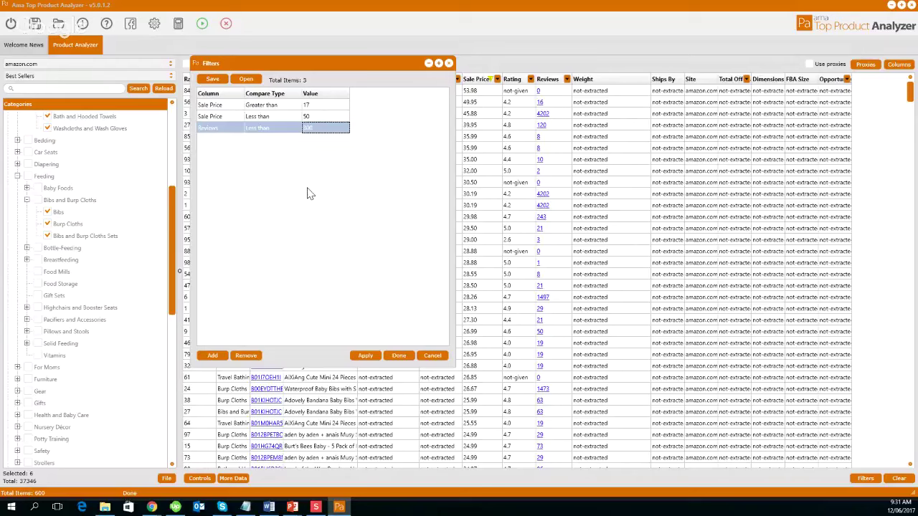
Apply the Sale Price and Reviews filters to the product list and close the filters window
{"action": "left_click", "coordinate": [152, 507]}
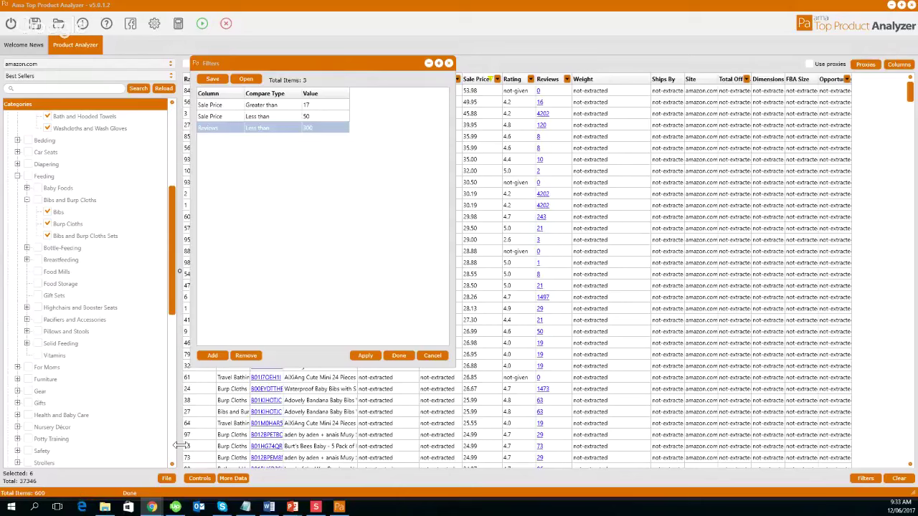
{"action": "left_click", "coordinate": [399, 355]}
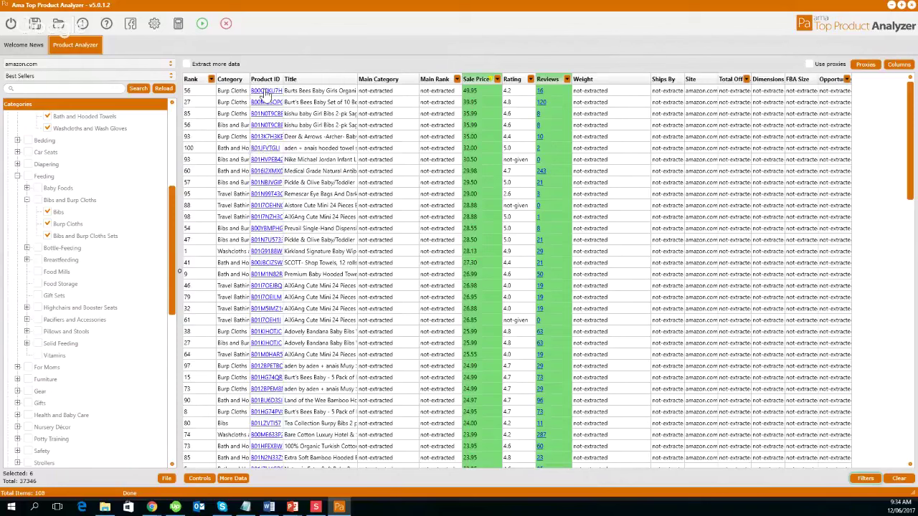
Look through the options for saving the results and the selectable table columns without changing them
{"action": "left_click", "coordinate": [35, 24]}
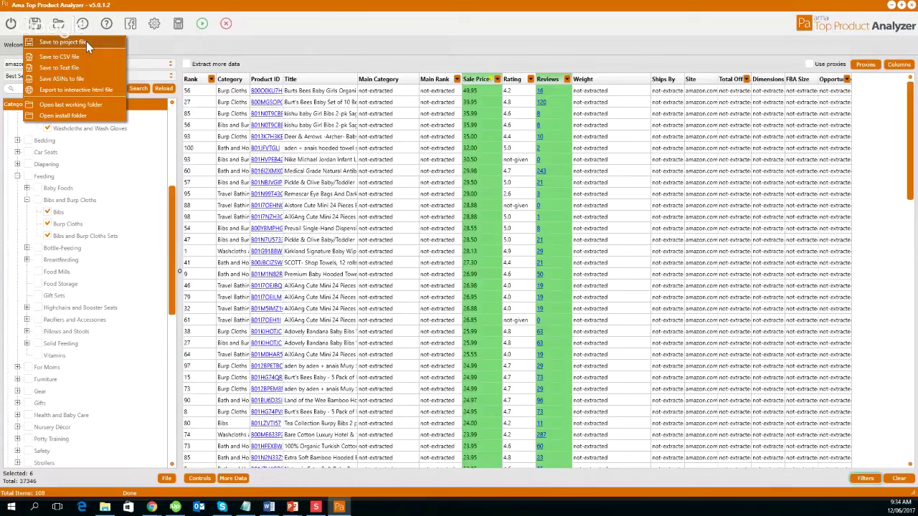
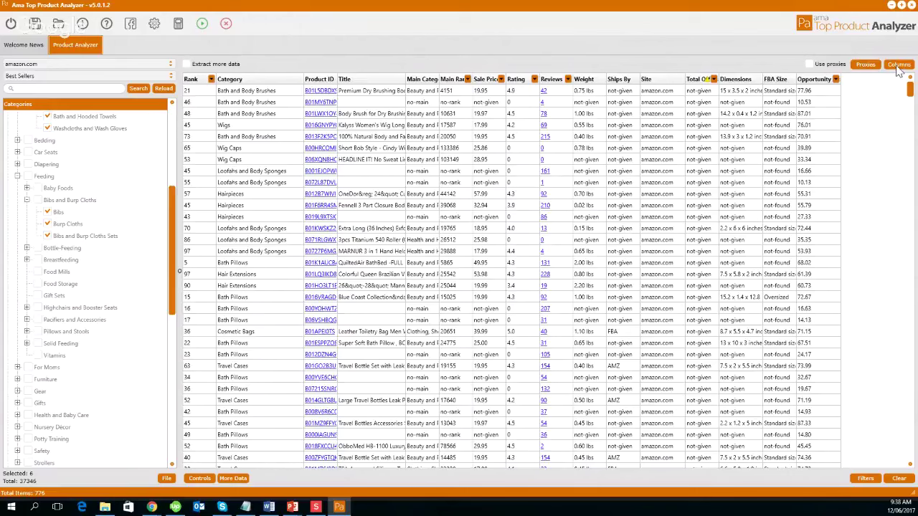
{"action": "left_click", "coordinate": [897, 66]}
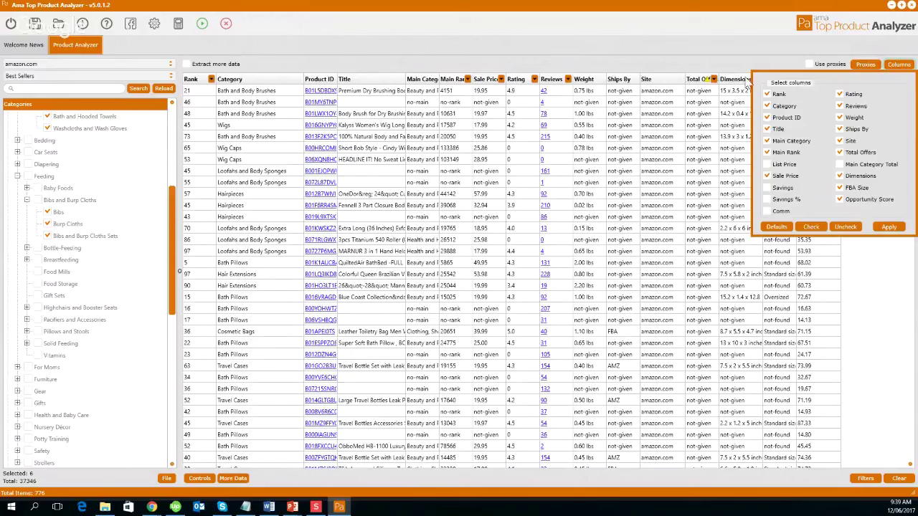
{"action": "left_click", "coordinate": [886, 296]}
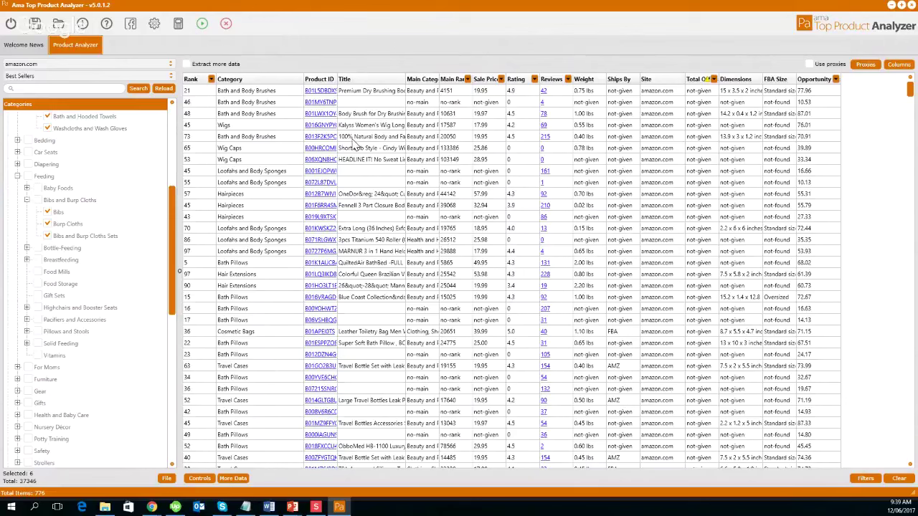
In the opportunity score settings, turn off coloured cells and set the desired main rank range to 5000-15000
{"action": "left_click", "coordinate": [155, 26]}
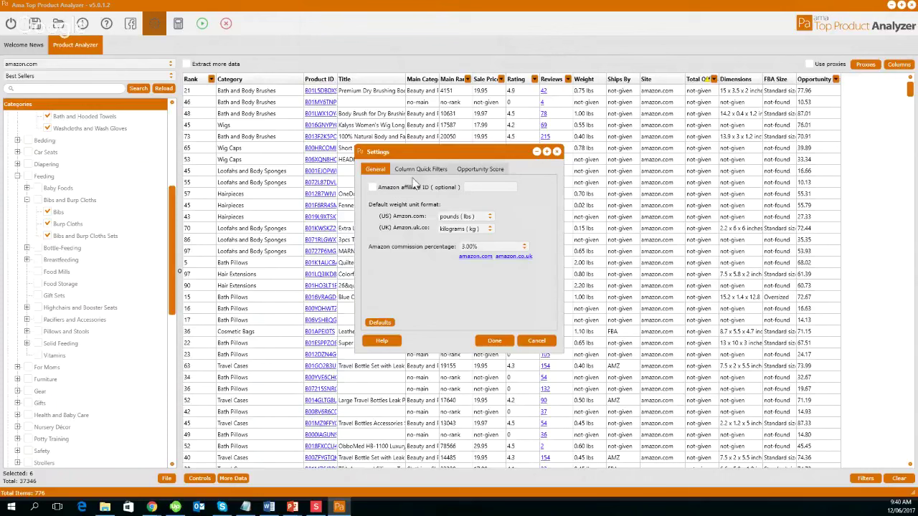
{"action": "left_click", "coordinate": [416, 171]}
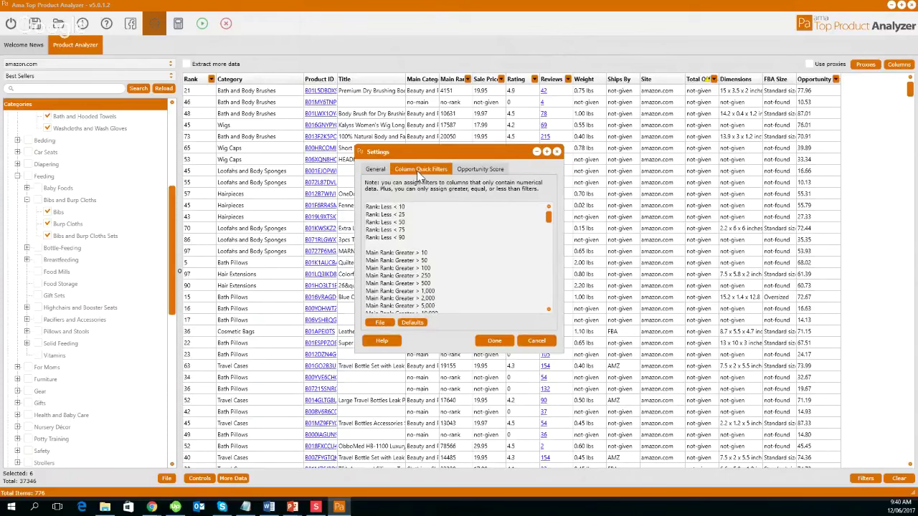
{"action": "left_click", "coordinate": [479, 170]}
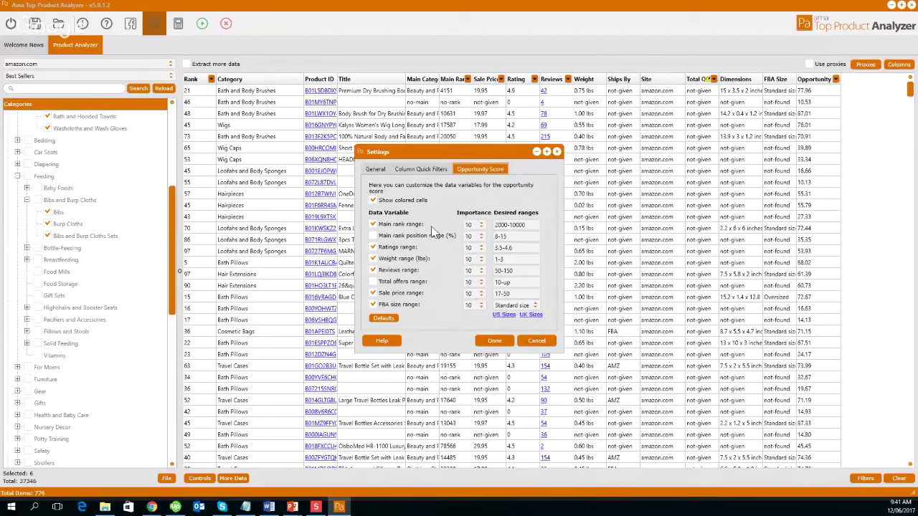
{"action": "left_click", "coordinate": [372, 200]}
{"action": "left_click", "coordinate": [500, 225]}
{"action": "key", "text": "BackSpace"}
{"action": "type", "text": "5"}
{"action": "left_click", "coordinate": [516, 225]}
{"action": "key", "text": "BackSpace"}
{"action": "type", "text": "5"}
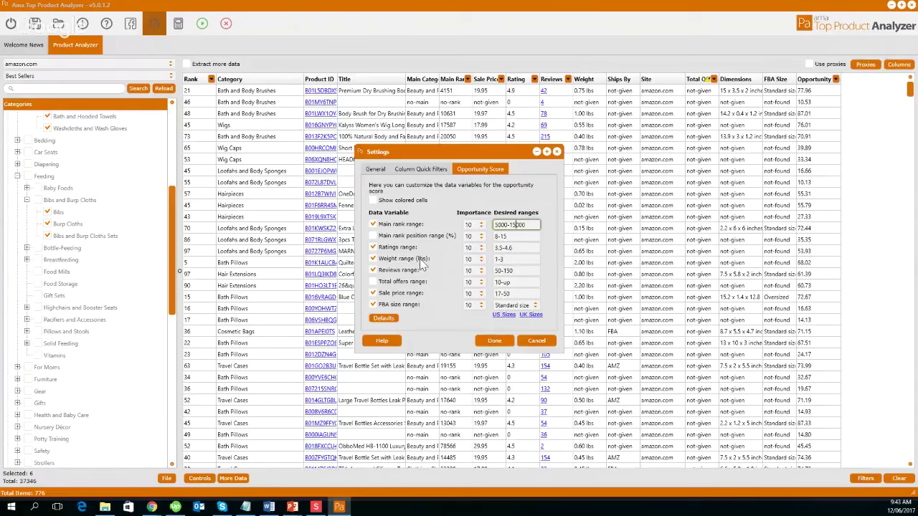
Set the desired reviews range for the opportunity score to 10-300 and save the settings
{"action": "left_click", "coordinate": [499, 270]}
{"action": "type", "text": "1"}
{"action": "left_click_drag", "start_coordinate": [514, 271], "coordinate": [504, 271]}
{"action": "type", "text": "300"}
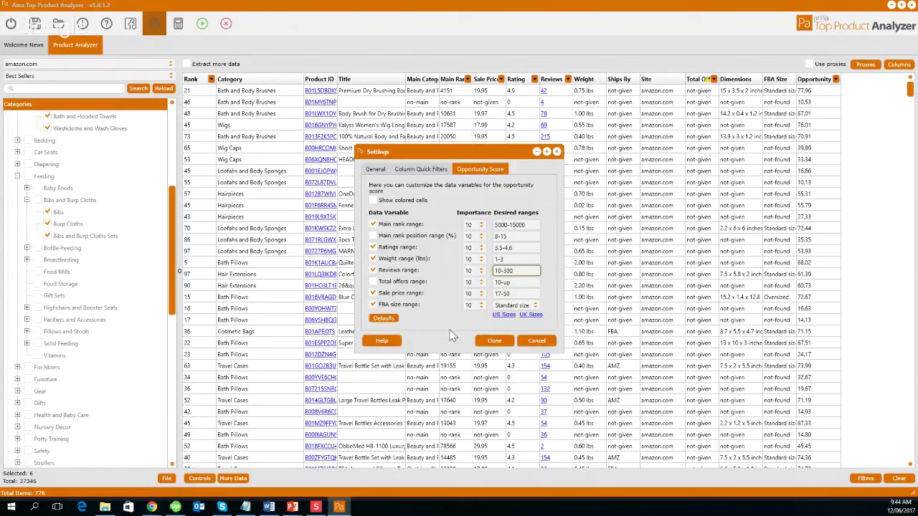
{"action": "left_click", "coordinate": [497, 342]}
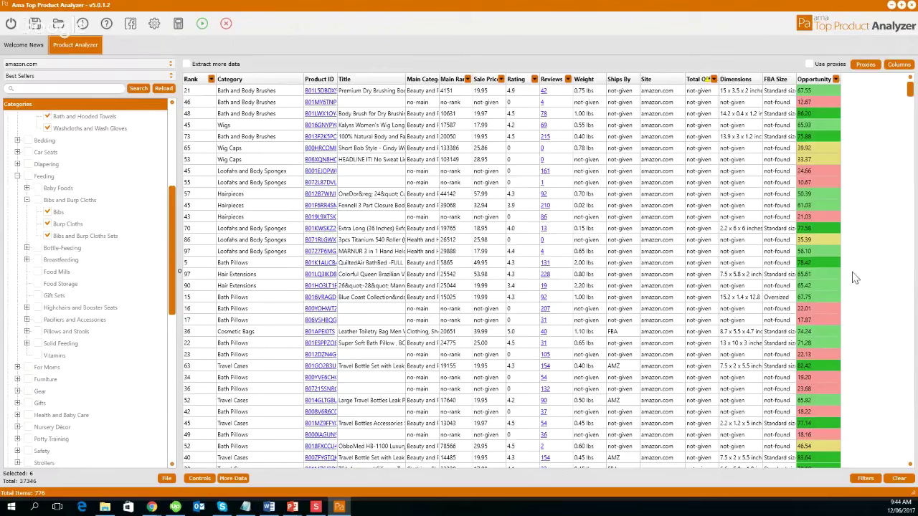
Show the filters window for the loaded products and move it toward the middle of the product table
{"action": "left_click", "coordinate": [867, 481]}
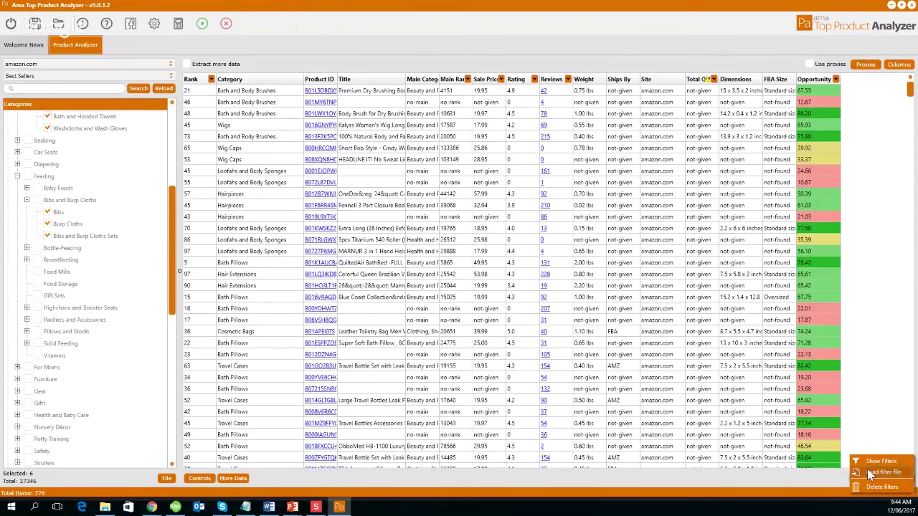
{"action": "left_click", "coordinate": [874, 463]}
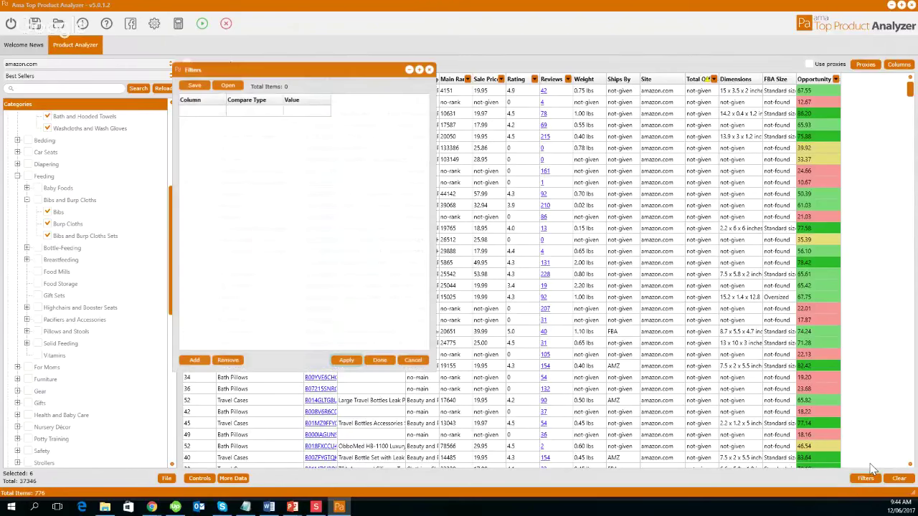
{"action": "left_click_drag", "start_coordinate": [305, 72], "coordinate": [351, 117]}
Set the first filter condition to Sale Price greater than 17
{"action": "left_click", "coordinate": [261, 154]}
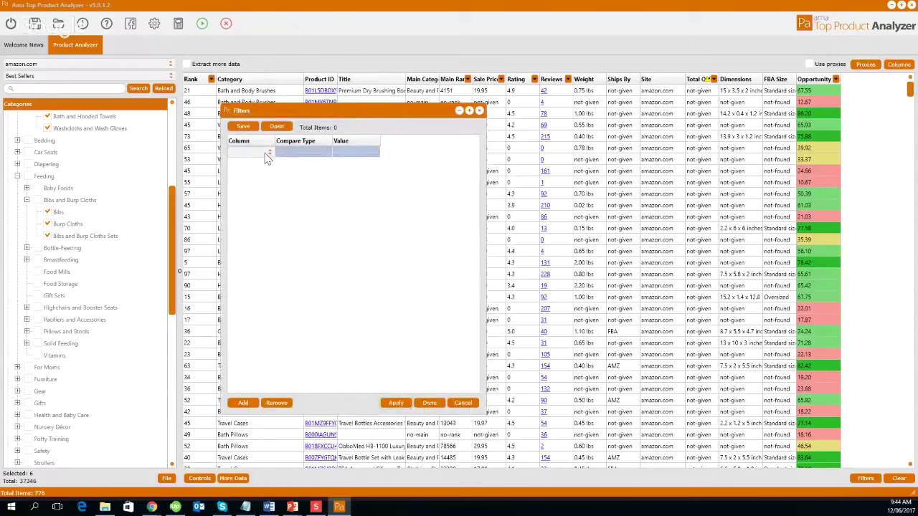
{"action": "left_click", "coordinate": [271, 153]}
{"action": "scroll", "coordinate": [273, 199], "scroll_direction": "down", "scroll_amount": 2}
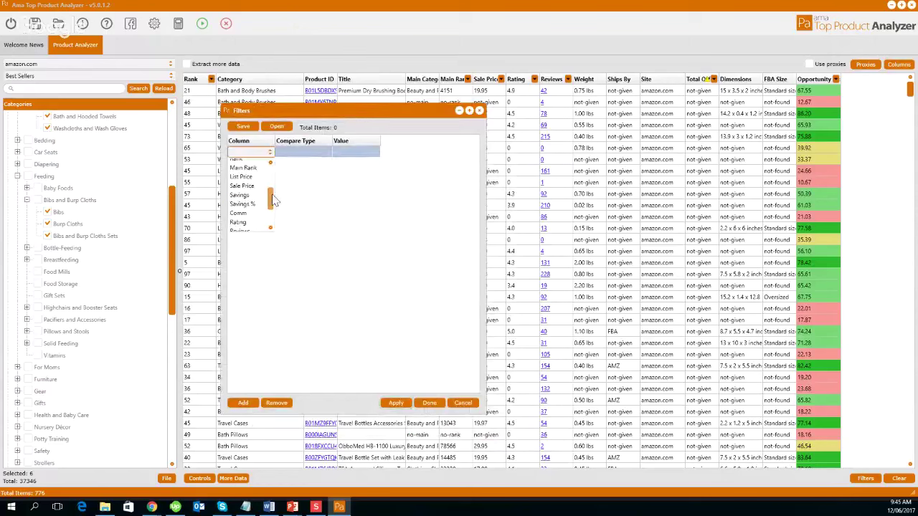
{"action": "scroll", "coordinate": [274, 202], "scroll_direction": "down", "scroll_amount": 4}
{"action": "scroll", "coordinate": [277, 204], "scroll_direction": "up", "scroll_amount": 5}
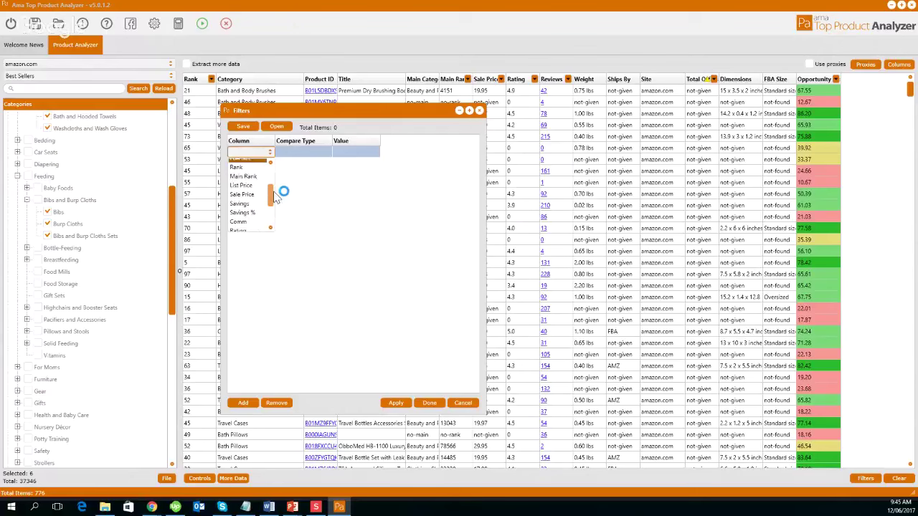
{"action": "scroll", "coordinate": [279, 192], "scroll_direction": "up", "scroll_amount": 1}
{"action": "scroll", "coordinate": [281, 190], "scroll_direction": "down", "scroll_amount": 1}
{"action": "left_click", "coordinate": [248, 194]}
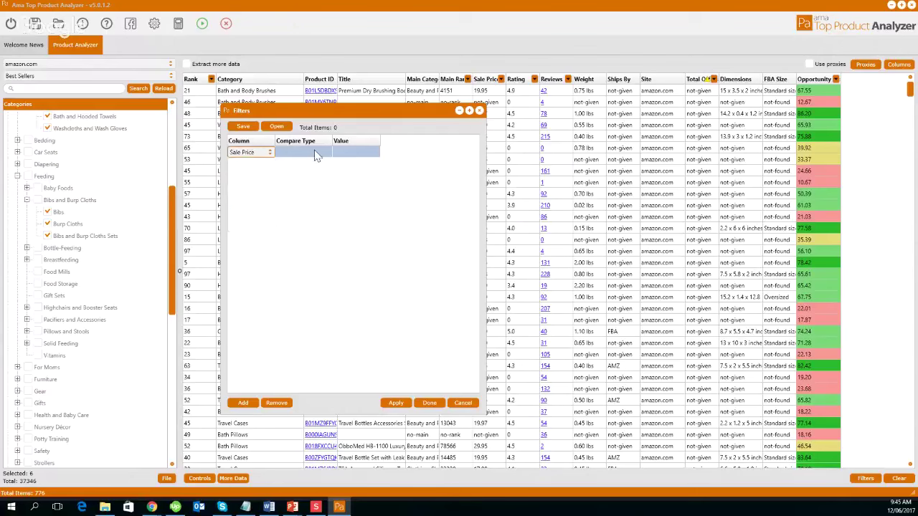
{"action": "left_click", "coordinate": [316, 155]}
{"action": "left_click", "coordinate": [328, 155]}
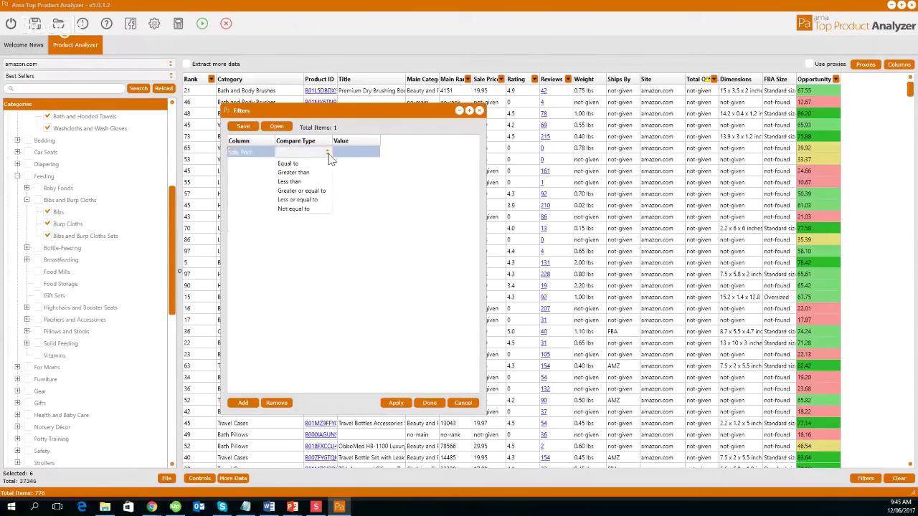
{"action": "left_click", "coordinate": [293, 172]}
{"action": "left_click", "coordinate": [371, 151]}
{"action": "type", "text": "17"}
{"action": "left_click", "coordinate": [360, 195]}
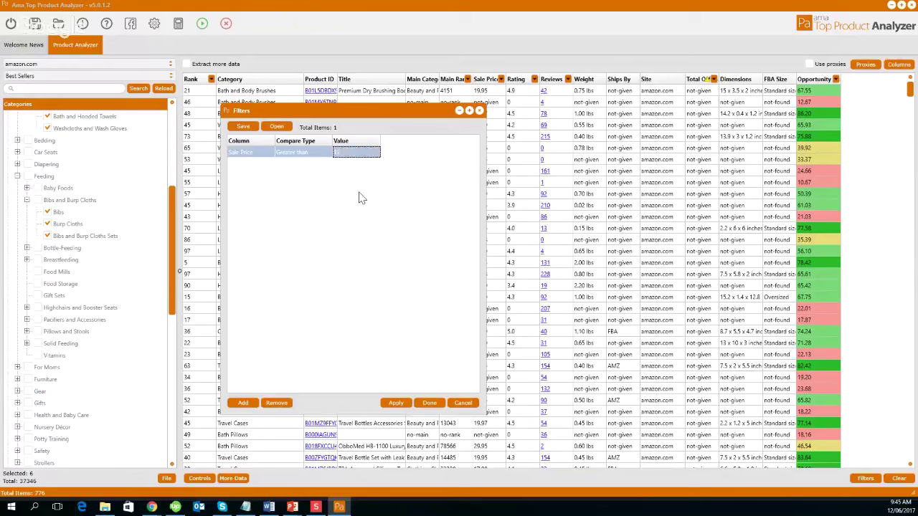
Add a second filter condition for Sale Price less than 50
{"action": "left_click", "coordinate": [243, 402]}
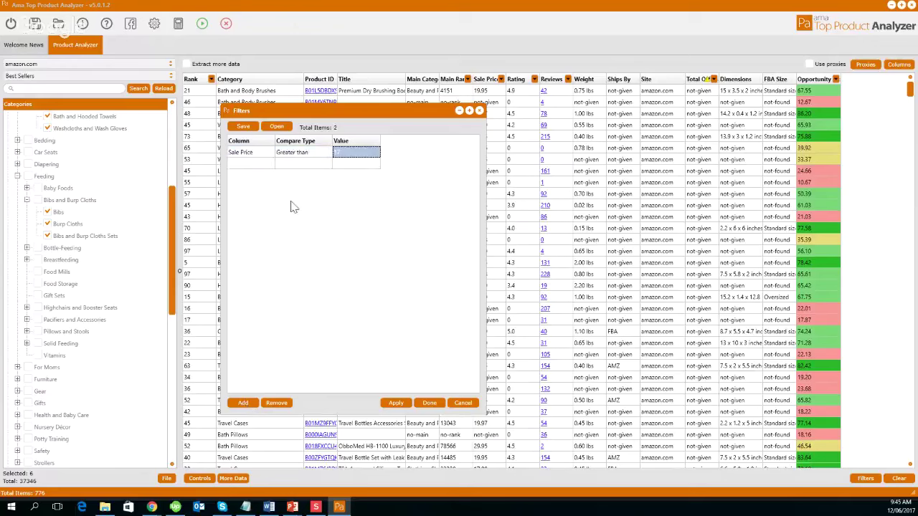
{"action": "left_click", "coordinate": [256, 165]}
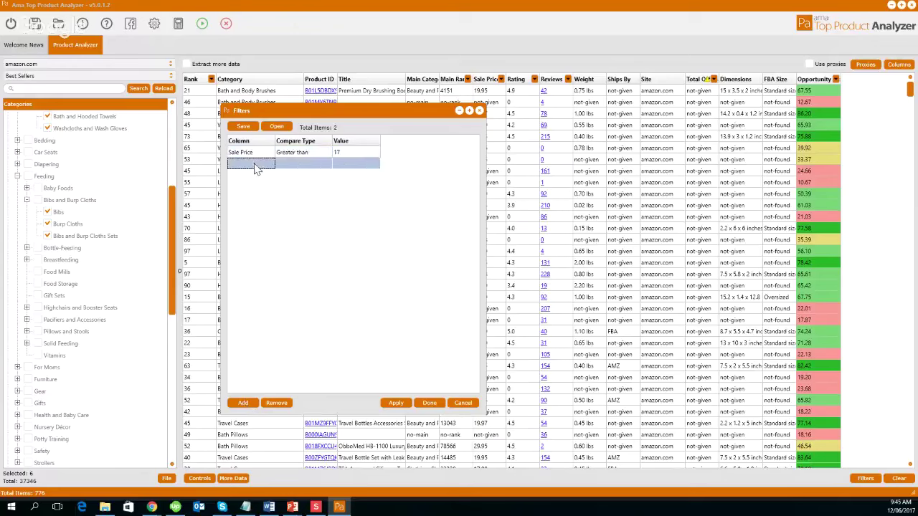
{"action": "left_click", "coordinate": [255, 165]}
{"action": "left_click", "coordinate": [270, 165]}
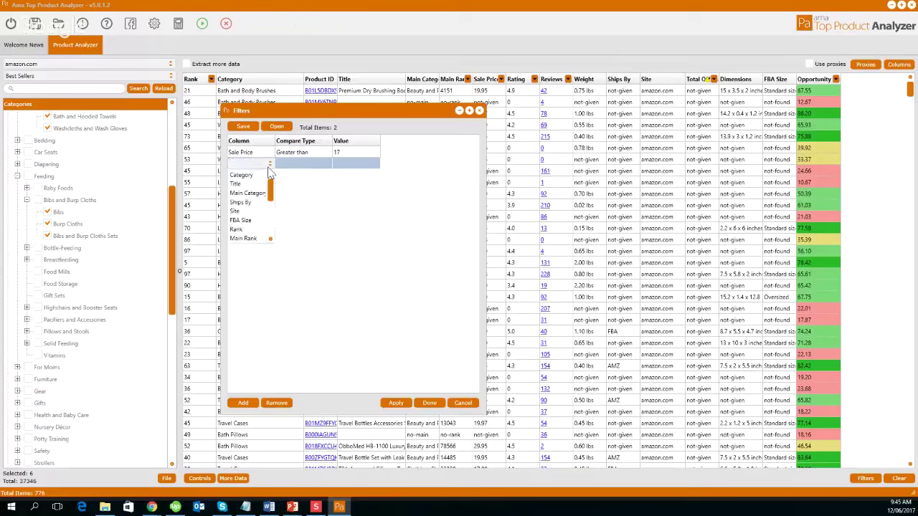
{"action": "scroll", "coordinate": [272, 201], "scroll_direction": "down", "scroll_amount": 5}
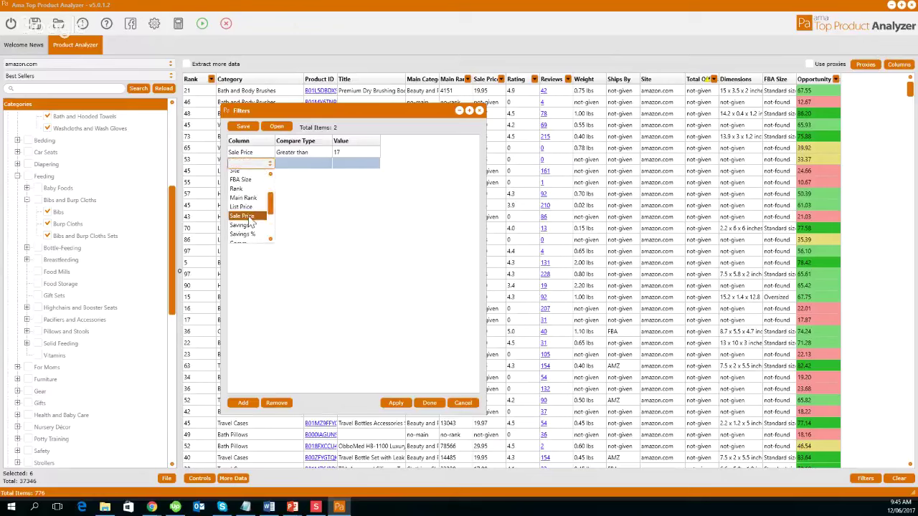
{"action": "left_click", "coordinate": [241, 216]}
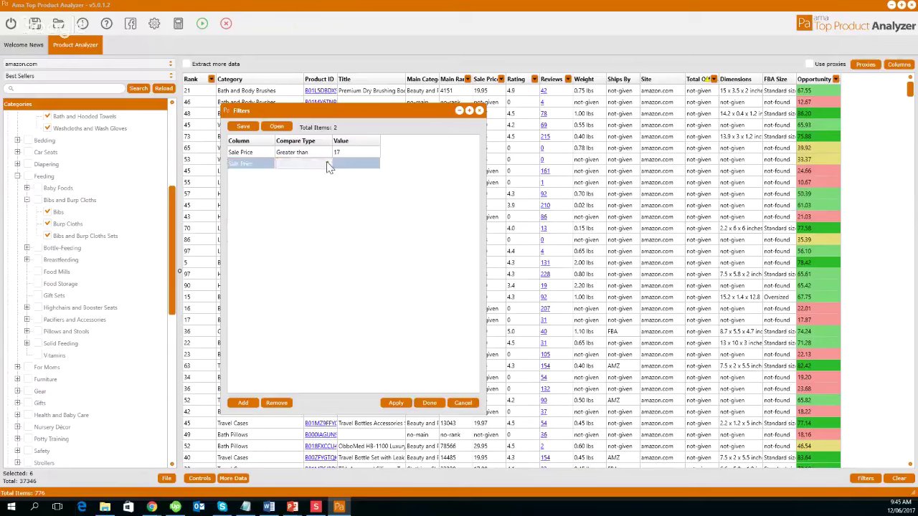
{"action": "left_click", "coordinate": [326, 165]}
{"action": "left_click", "coordinate": [310, 193]}
{"action": "left_click", "coordinate": [348, 165]}
{"action": "type", "text": "50"}
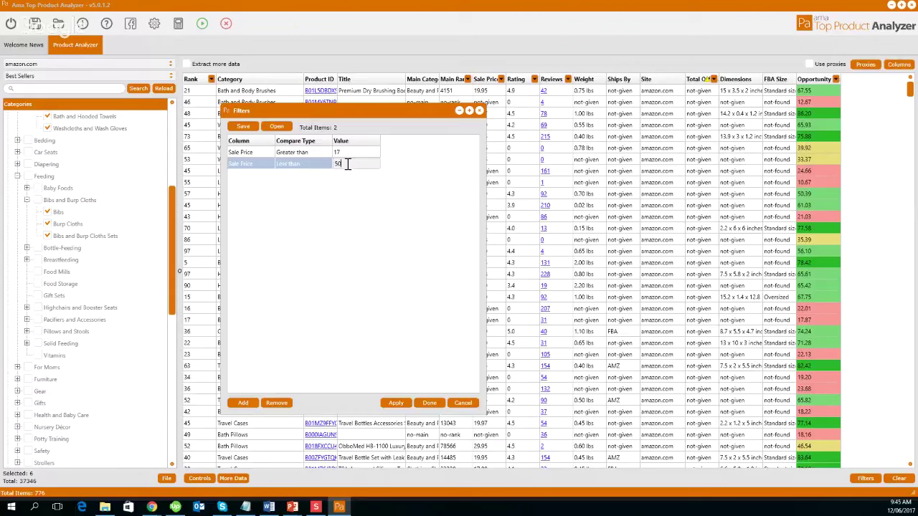
Add a third filter condition for Reviews less than 300
{"action": "left_click", "coordinate": [249, 407]}
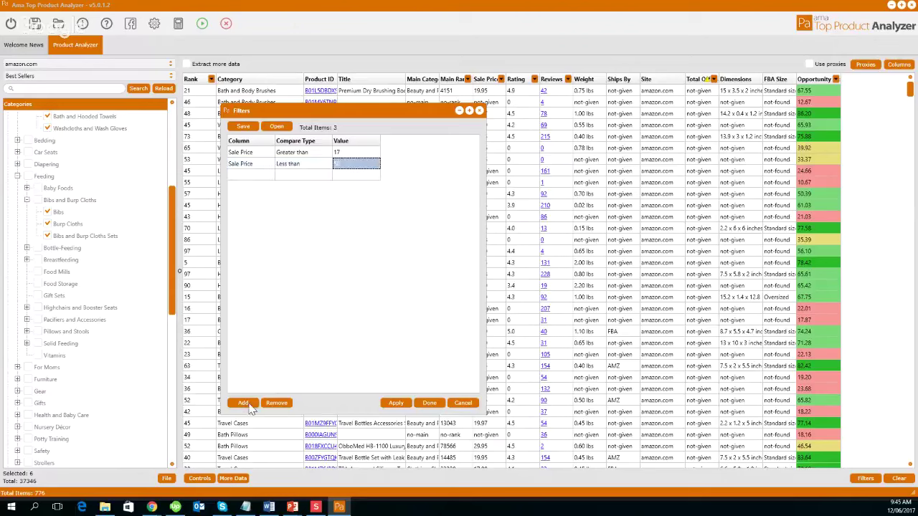
{"action": "left_click", "coordinate": [268, 178]}
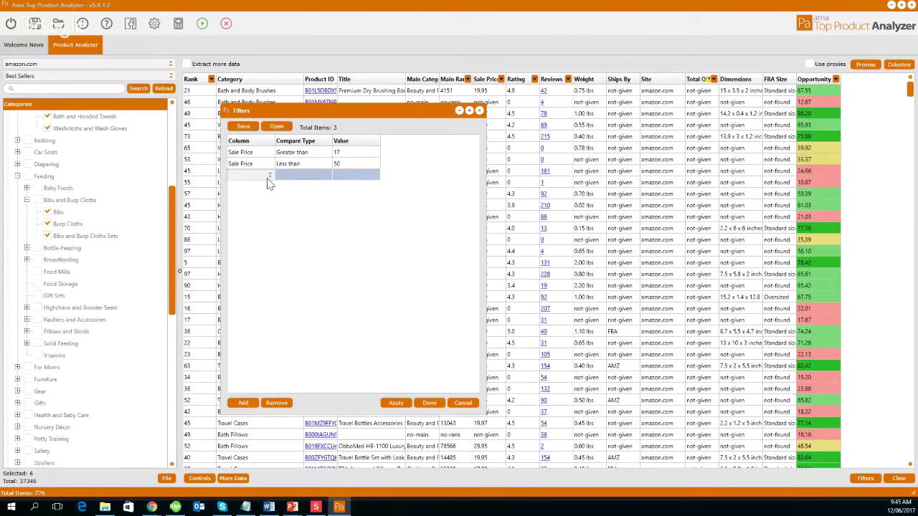
{"action": "left_click", "coordinate": [271, 179]}
{"action": "scroll", "coordinate": [247, 222], "scroll_direction": "down", "scroll_amount": 2}
{"action": "left_click", "coordinate": [242, 223]}
{"action": "left_click", "coordinate": [323, 176]}
{"action": "left_click", "coordinate": [328, 177]}
{"action": "left_click", "coordinate": [301, 234]}
{"action": "left_click", "coordinate": [368, 178]}
{"action": "left_click", "coordinate": [368, 177]}
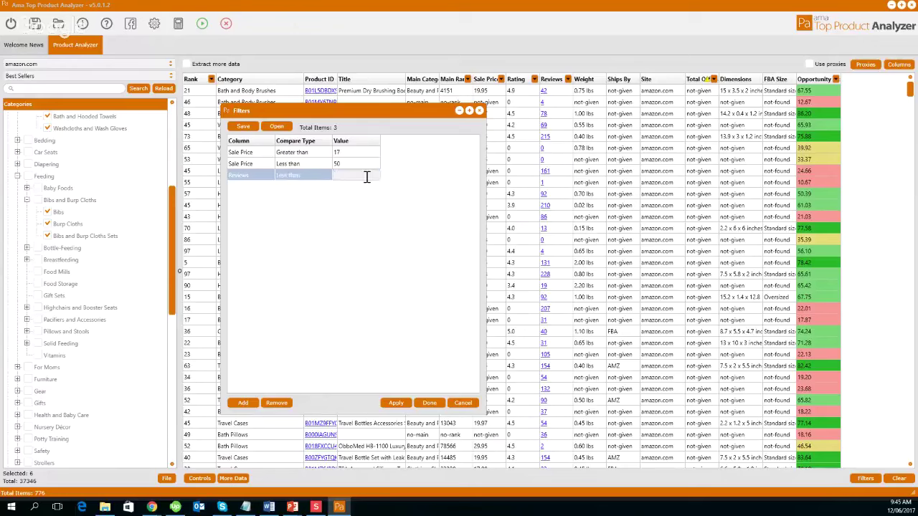
{"action": "type", "text": "300"}
{"action": "left_click", "coordinate": [369, 217]}
Save the sale price and reviews conditions as a filter file named First pass filter in the BABY folder
{"action": "left_click", "coordinate": [244, 127]}
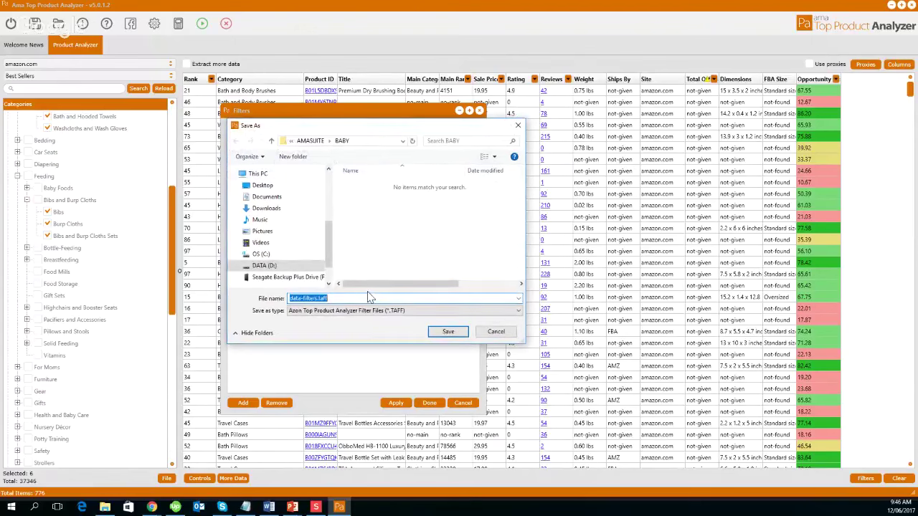
{"action": "type", "text": "First pass filter"}
{"action": "left_click", "coordinate": [460, 335]}
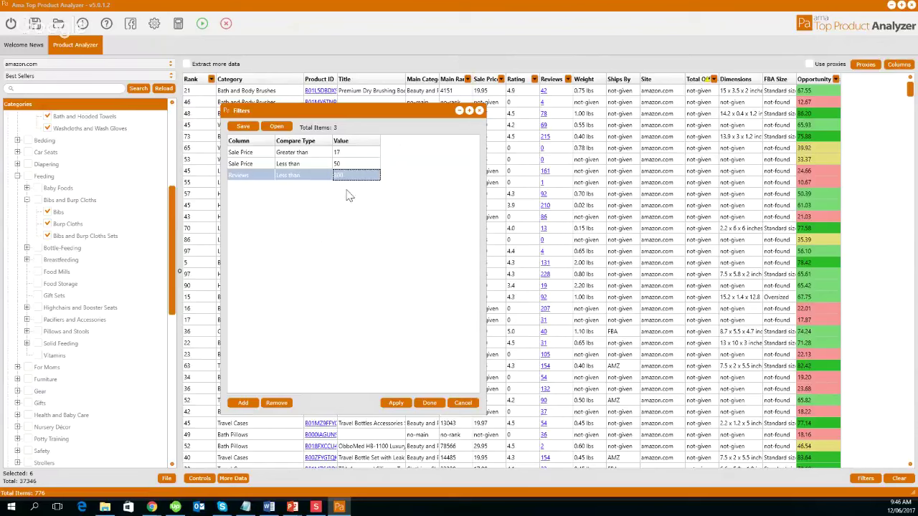
Add a filter condition for Main Rank greater than 5000
{"action": "left_click_drag", "start_coordinate": [380, 117], "coordinate": [301, 127]}
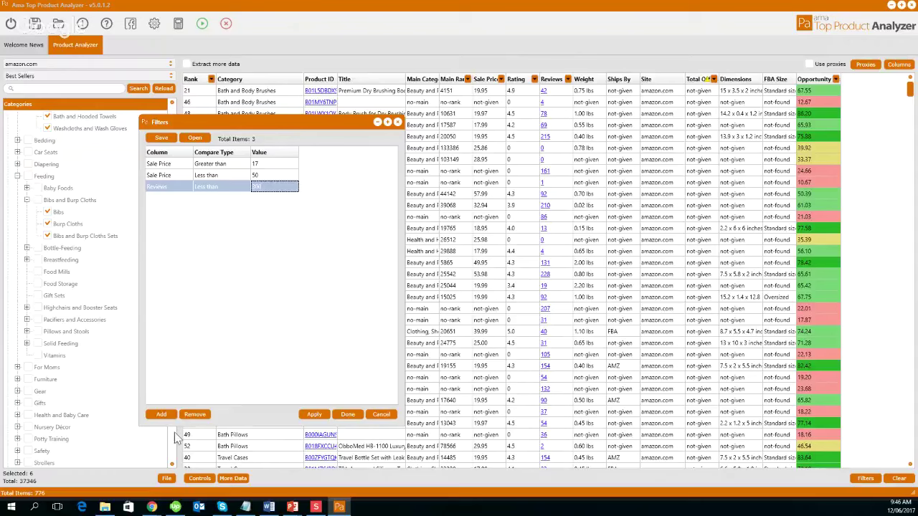
{"action": "left_click", "coordinate": [165, 414]}
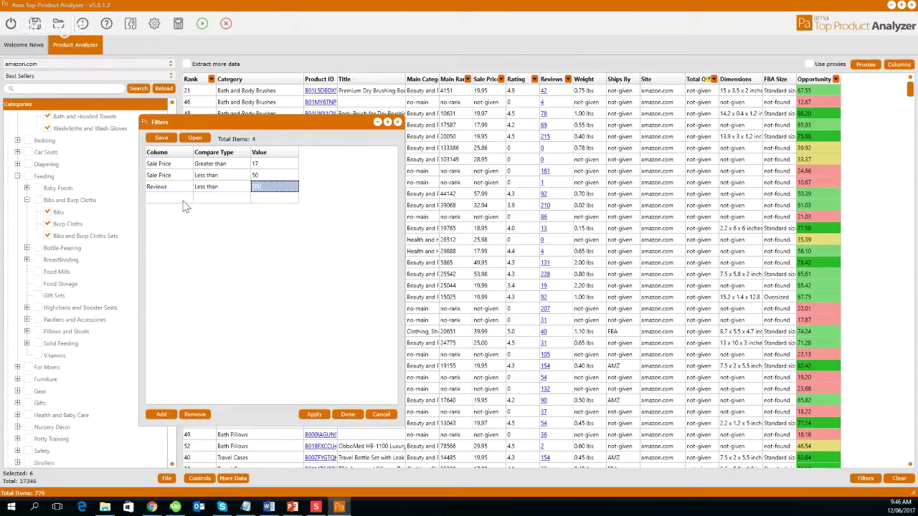
{"action": "left_click", "coordinate": [182, 201]}
{"action": "left_click", "coordinate": [184, 201]}
{"action": "left_click", "coordinate": [172, 219]}
{"action": "double_click", "coordinate": [221, 200]}
{"action": "left_click", "coordinate": [223, 221]}
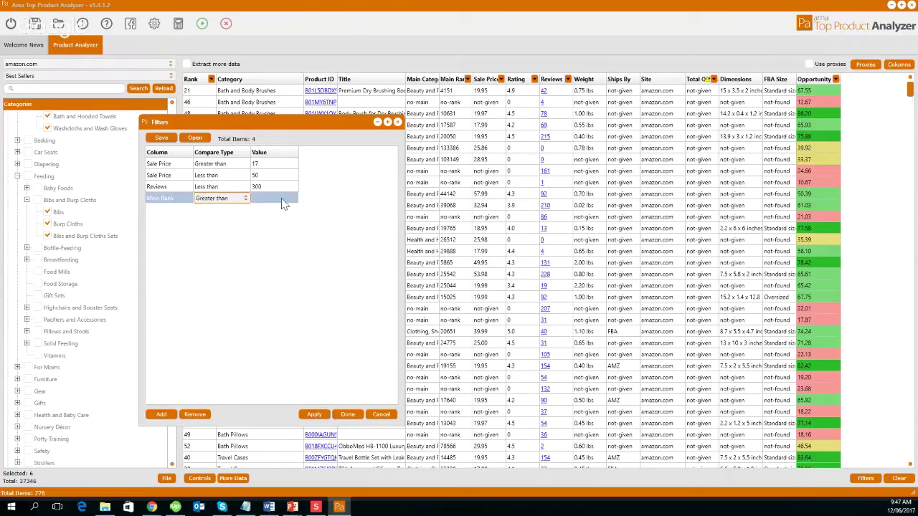
{"action": "left_click", "coordinate": [280, 198]}
{"action": "left_click", "coordinate": [280, 203]}
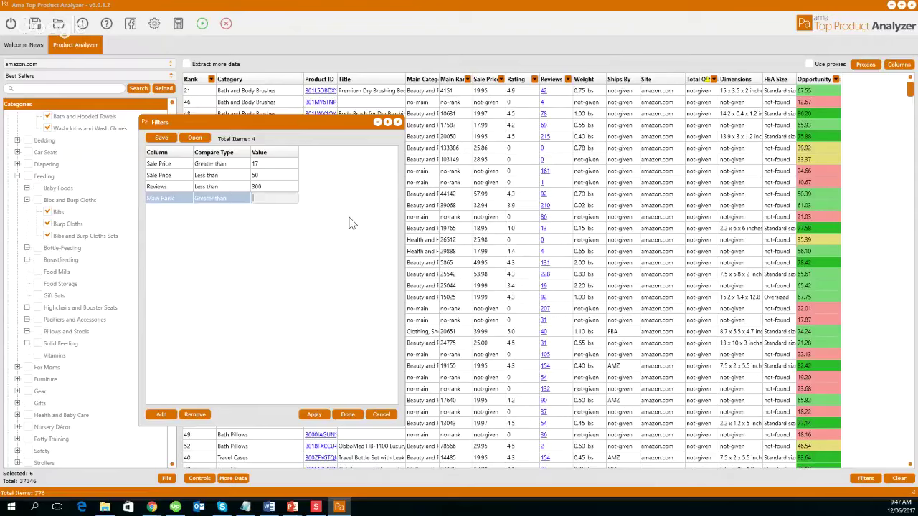
{"action": "type", "text": "5000"}
Add another Main Rank condition that keeps values less than 15000
{"action": "left_click", "coordinate": [162, 415]}
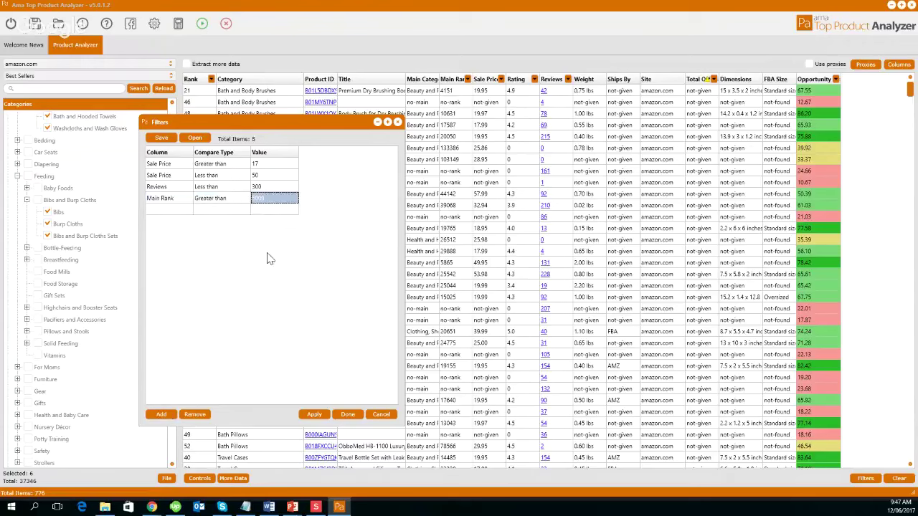
{"action": "left_click", "coordinate": [180, 210]}
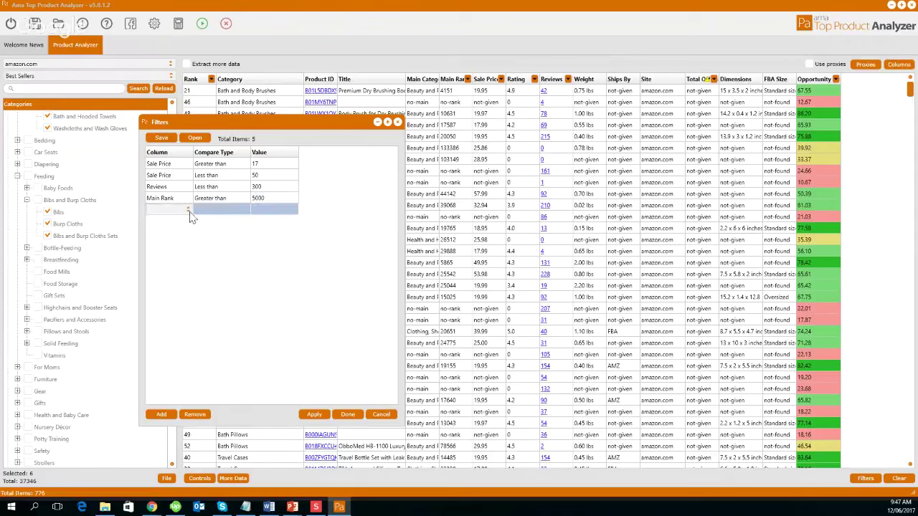
{"action": "left_click", "coordinate": [189, 210]}
{"action": "scroll", "coordinate": [185, 231], "scroll_direction": "down", "scroll_amount": 2}
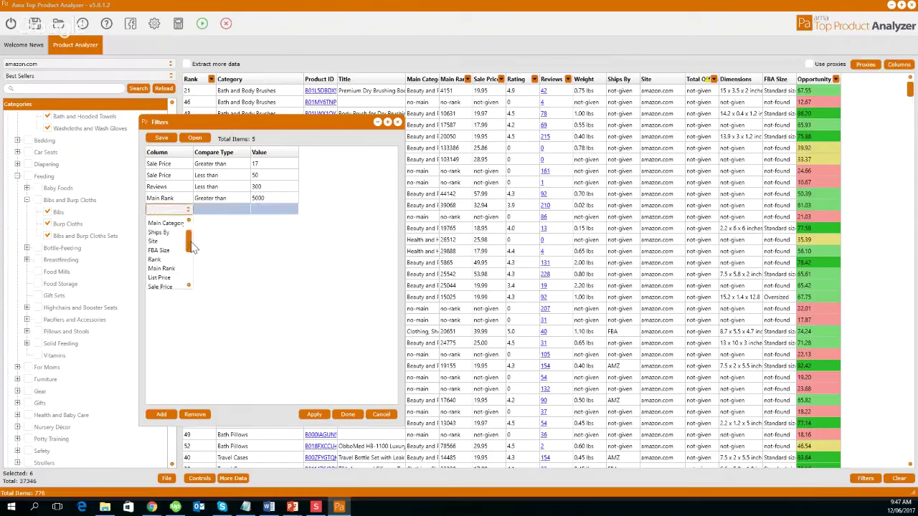
{"action": "left_click", "coordinate": [176, 271]}
{"action": "left_click", "coordinate": [237, 211]}
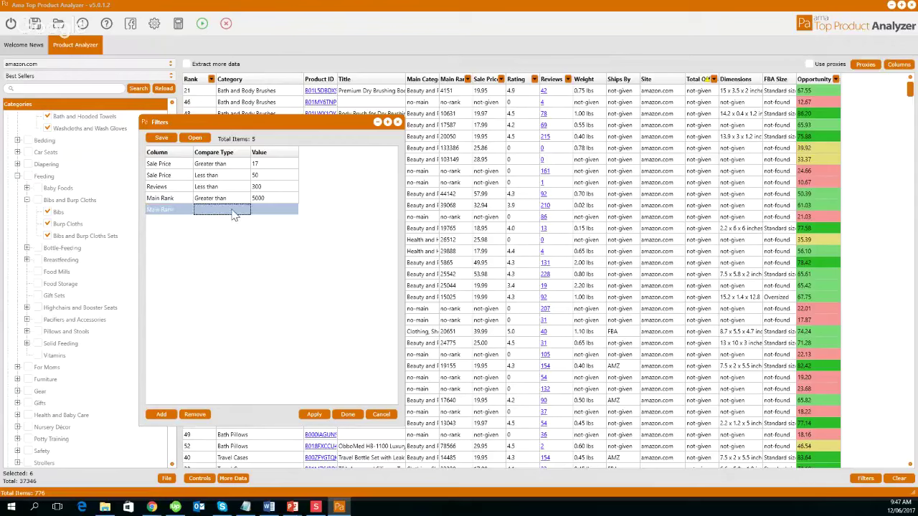
{"action": "left_click", "coordinate": [244, 210]}
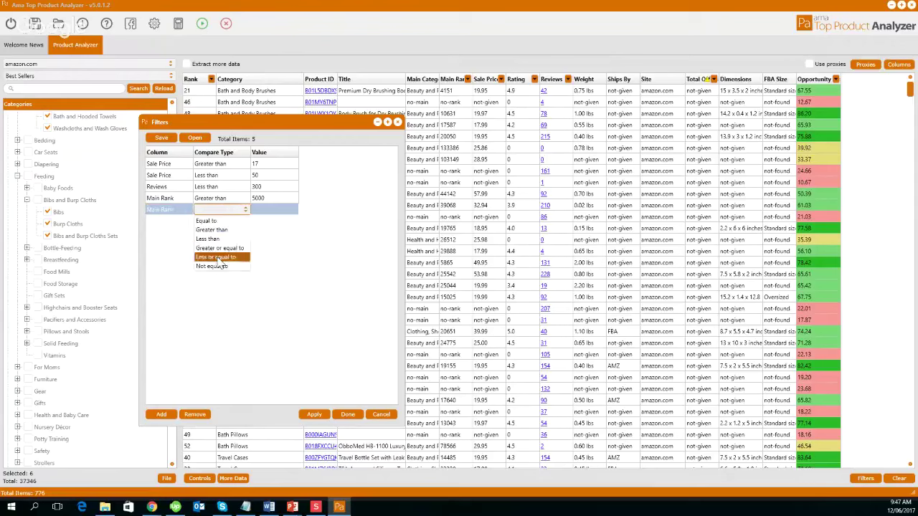
{"action": "left_click", "coordinate": [218, 241]}
{"action": "left_click", "coordinate": [274, 213]}
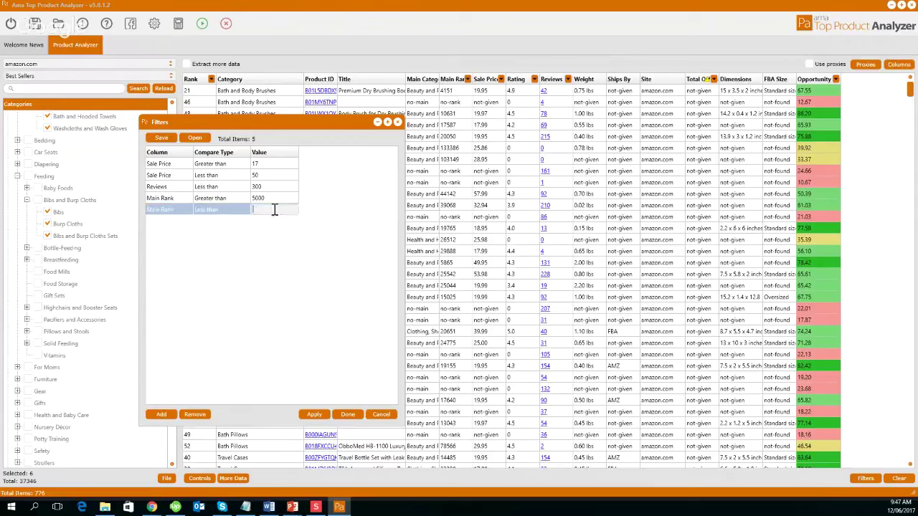
{"action": "type", "text": "15000"}
{"action": "left_click", "coordinate": [288, 261]}
Add a filter condition for Weight less than 2.5
{"action": "left_click", "coordinate": [162, 415]}
{"action": "left_click", "coordinate": [168, 221]}
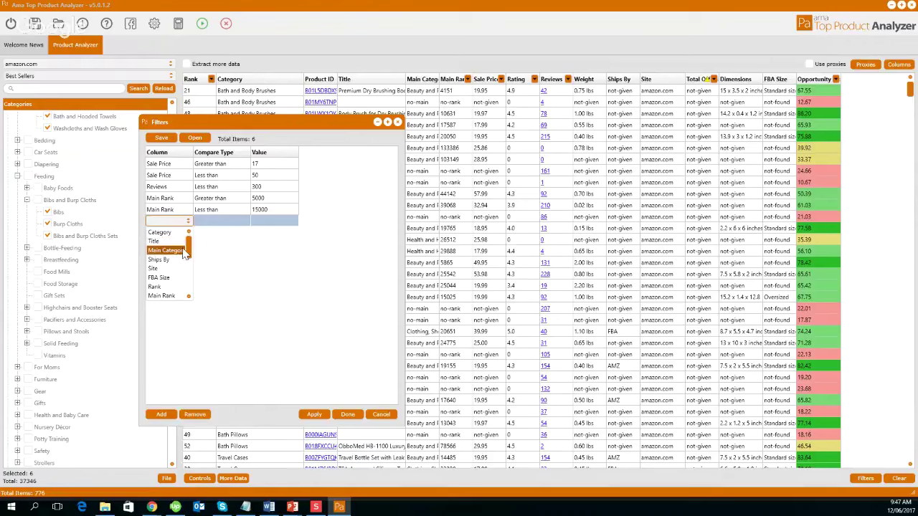
{"action": "scroll", "coordinate": [167, 272], "scroll_direction": "down", "scroll_amount": 4}
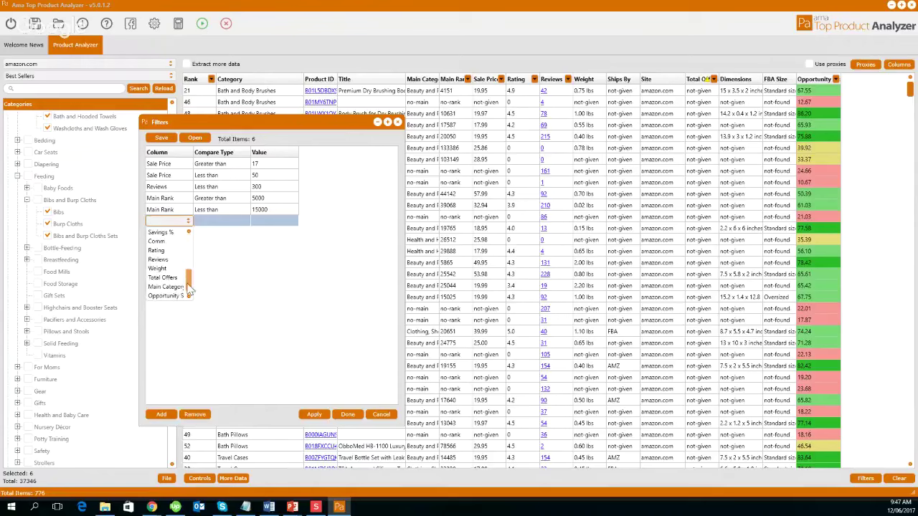
{"action": "left_click", "coordinate": [163, 269]}
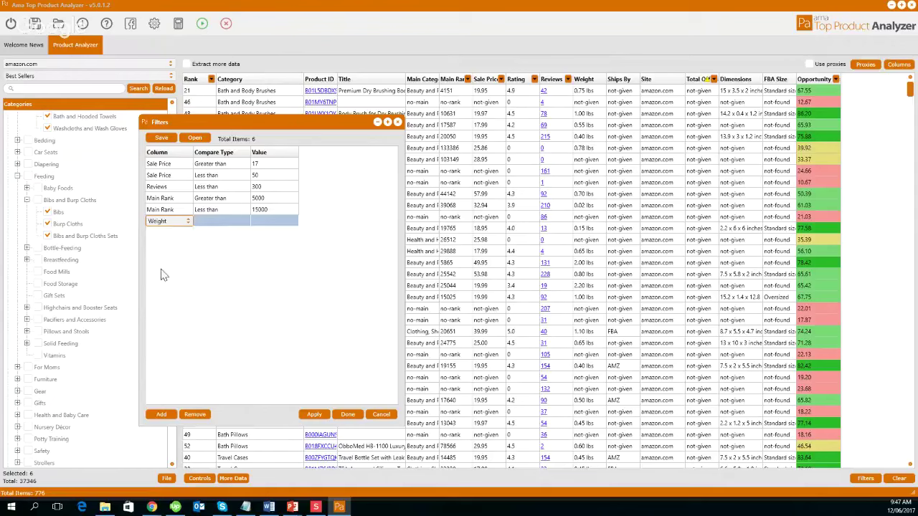
{"action": "left_click", "coordinate": [240, 221]}
{"action": "left_click", "coordinate": [242, 221]}
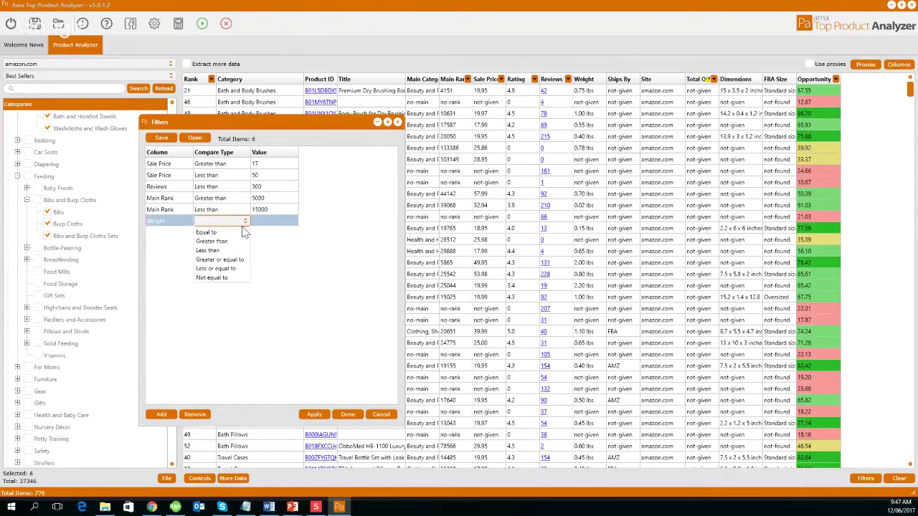
{"action": "left_click", "coordinate": [217, 251]}
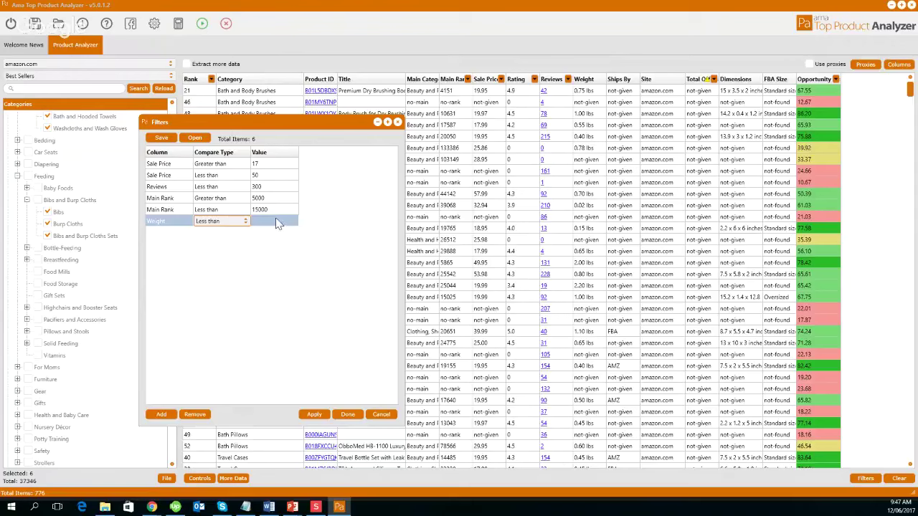
{"action": "left_click", "coordinate": [279, 224]}
{"action": "left_click", "coordinate": [276, 220]}
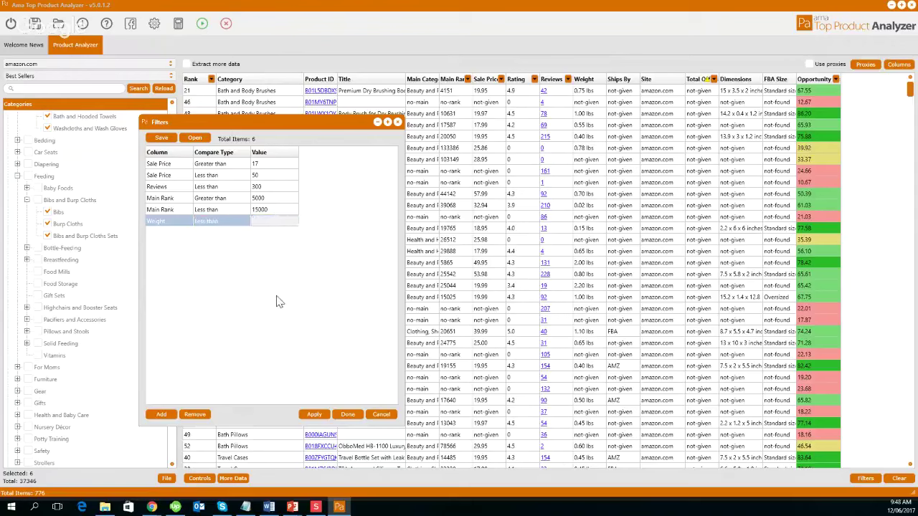
{"action": "type", "text": "2.5"}
{"action": "key", "text": "Return"}
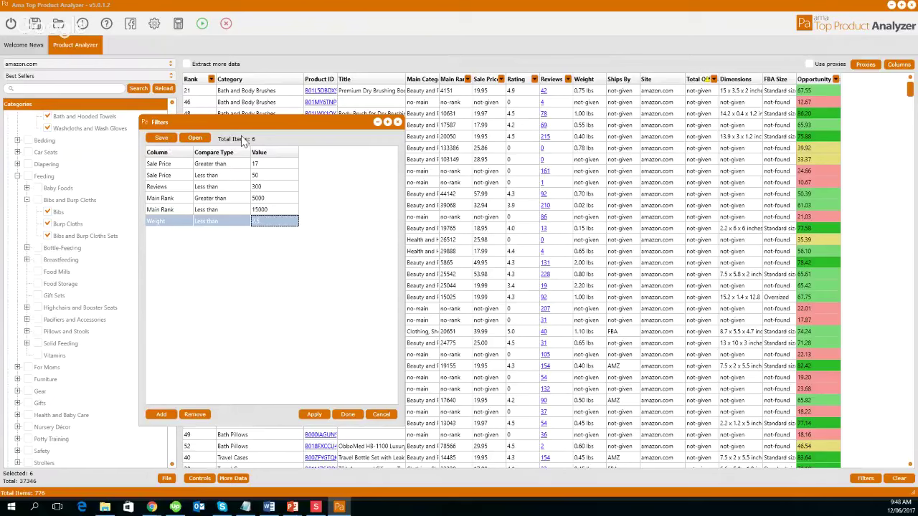
Save the six filter conditions as a filter file in the BABY folder and apply them to the product list
{"action": "left_click", "coordinate": [162, 140]}
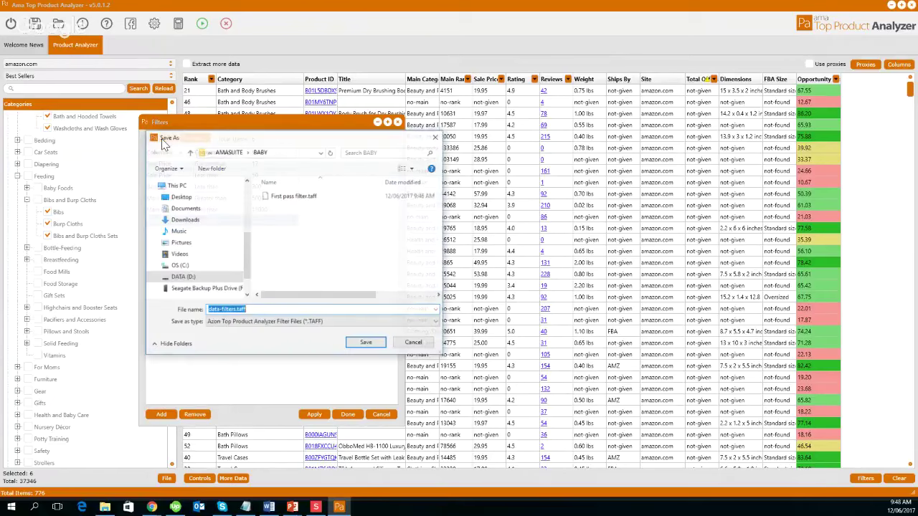
{"action": "left_click", "coordinate": [366, 343]}
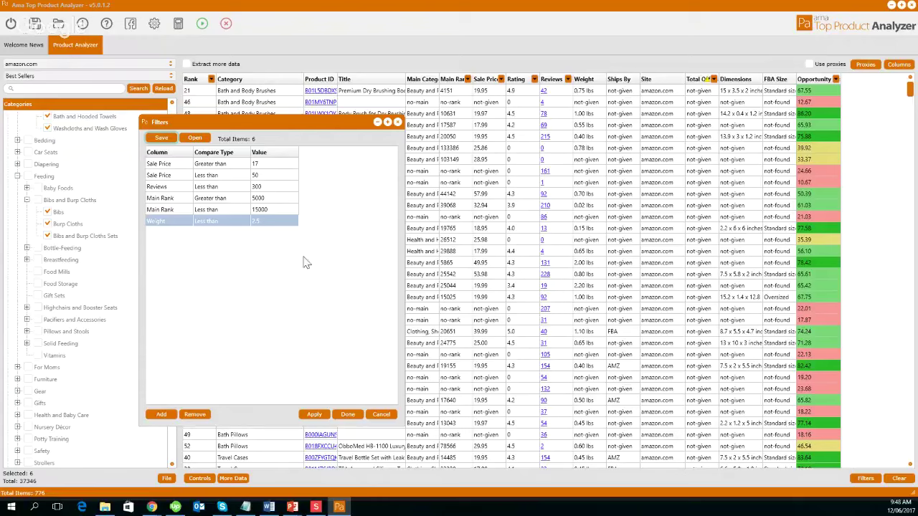
{"action": "left_click", "coordinate": [314, 414]}
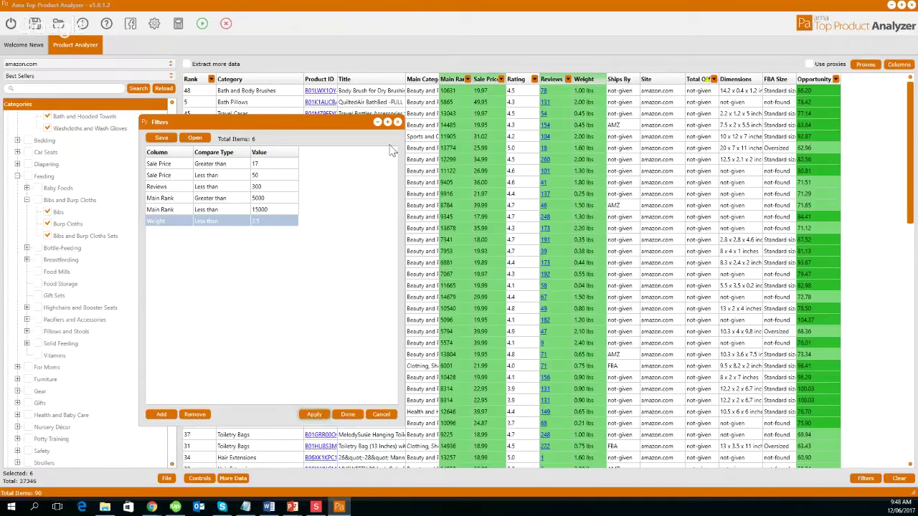
{"action": "left_click", "coordinate": [378, 122]}
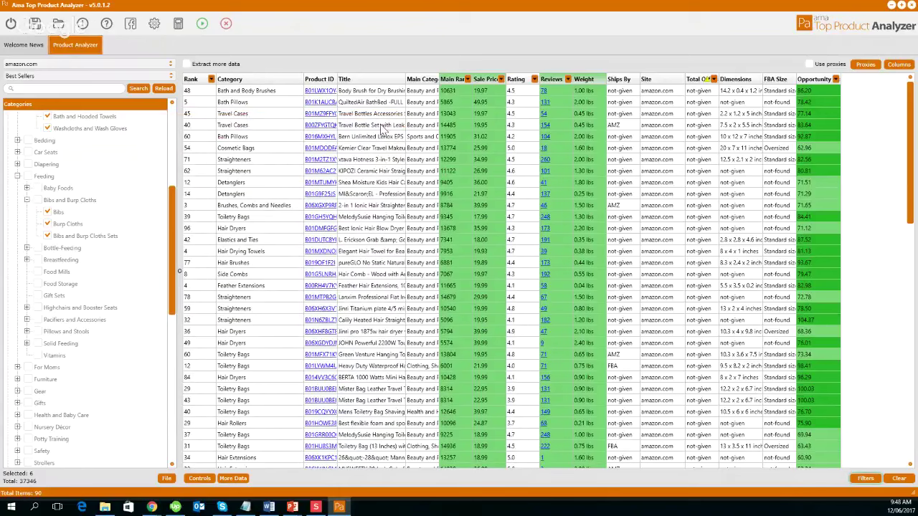
{"action": "left_click", "coordinate": [866, 478]}
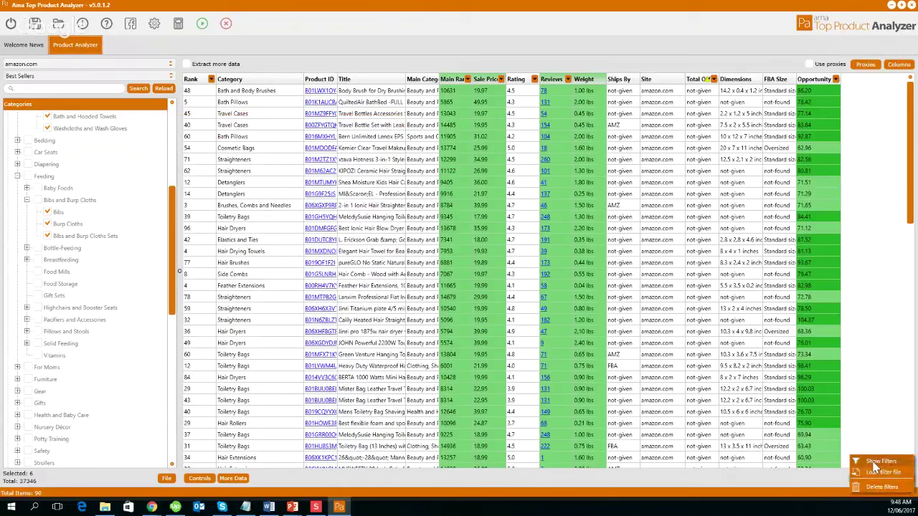
{"action": "left_click", "coordinate": [874, 463]}
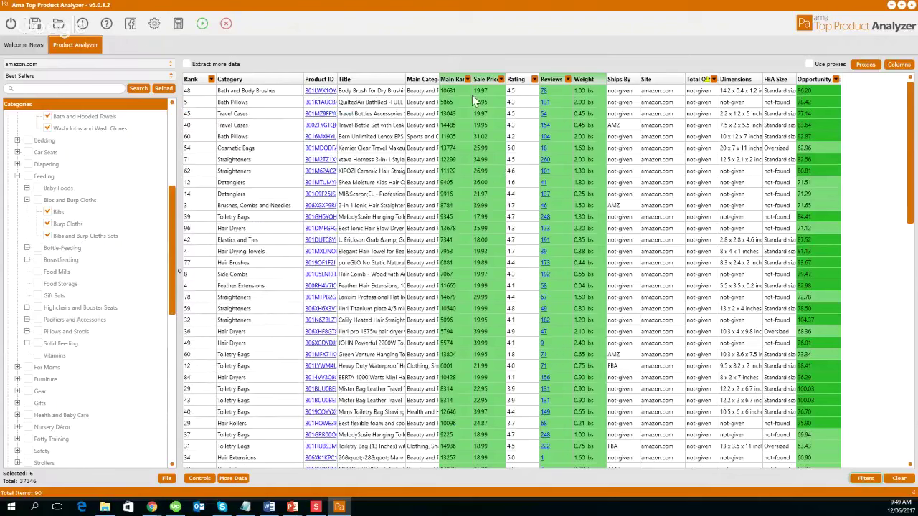
Set the desired reviews range of the opportunity score to 10-100
{"action": "scroll", "coordinate": [560, 147], "scroll_direction": "down", "scroll_amount": 4}
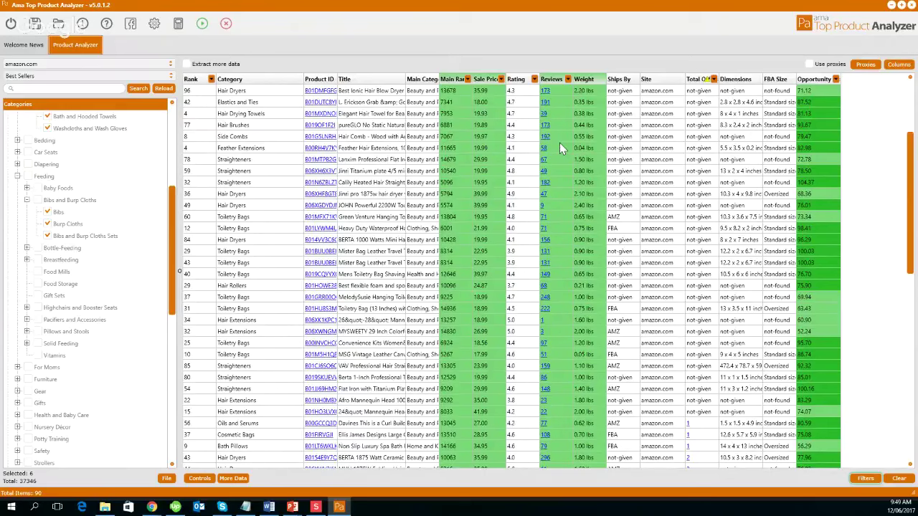
{"action": "scroll", "coordinate": [559, 148], "scroll_direction": "up", "scroll_amount": 1}
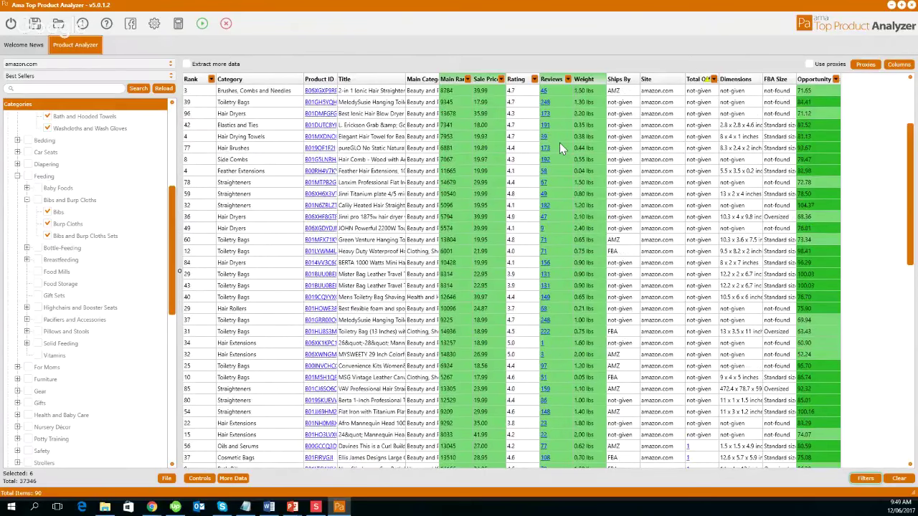
{"action": "scroll", "coordinate": [561, 148], "scroll_direction": "up", "scroll_amount": 3}
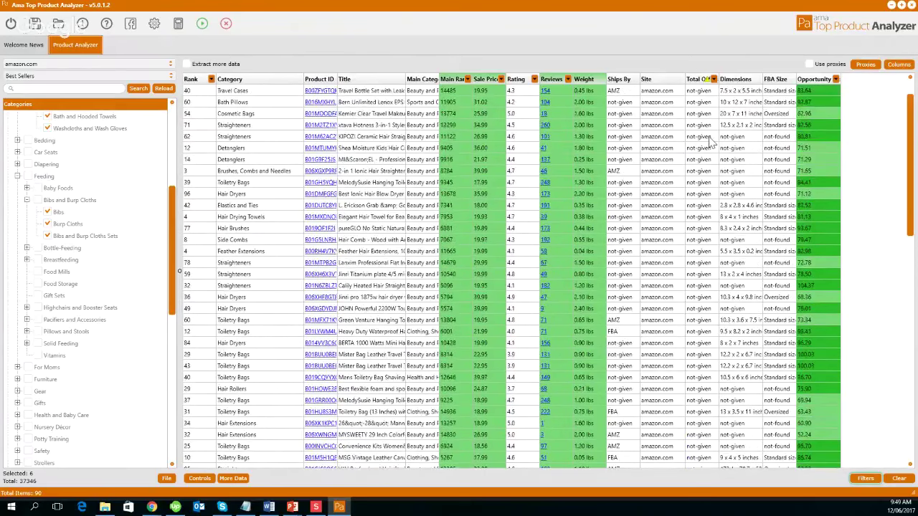
{"action": "left_click", "coordinate": [155, 25]}
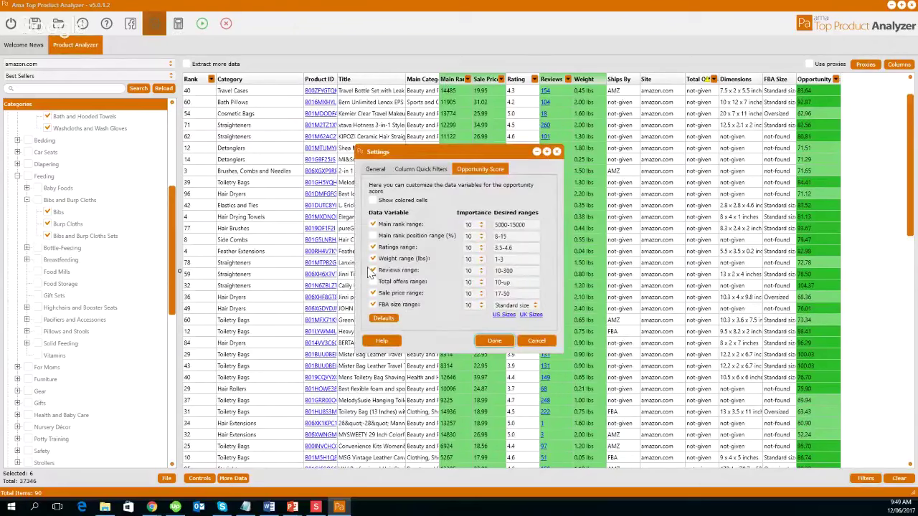
{"action": "left_click", "coordinate": [521, 271]}
{"action": "key", "text": "BackSpace"}
{"action": "key", "text": "BackSpace"}
{"action": "key", "text": "BackSpace"}
{"action": "type", "text": "100"}
{"action": "left_click", "coordinate": [493, 341]}
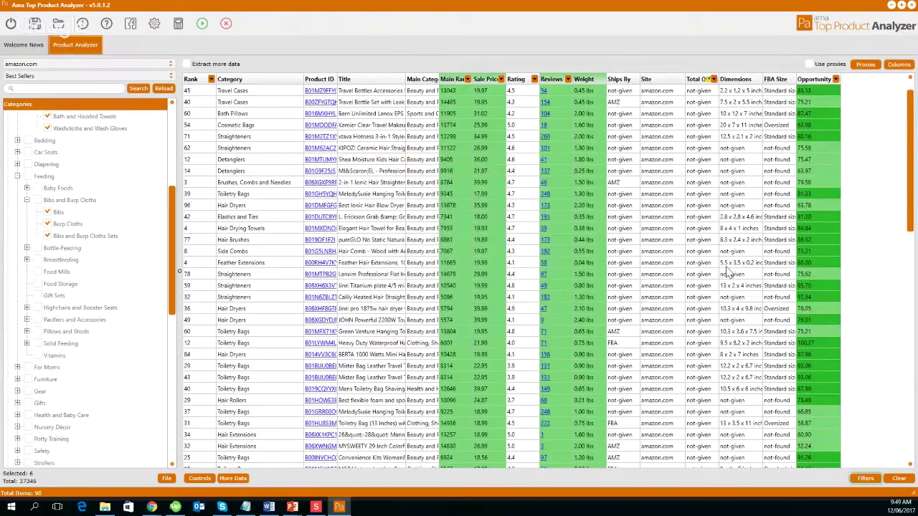
Sort the filtered products by opportunity score from highest to lowest
{"action": "scroll", "coordinate": [729, 271], "scroll_direction": "up", "scroll_amount": 1}
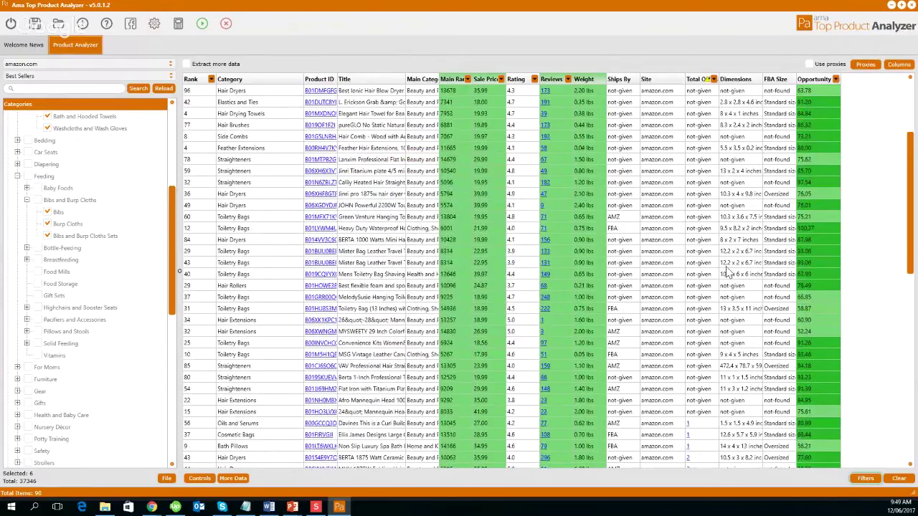
{"action": "scroll", "coordinate": [729, 271], "scroll_direction": "down", "scroll_amount": 6}
{"action": "scroll", "coordinate": [728, 271], "scroll_direction": "down", "scroll_amount": 5}
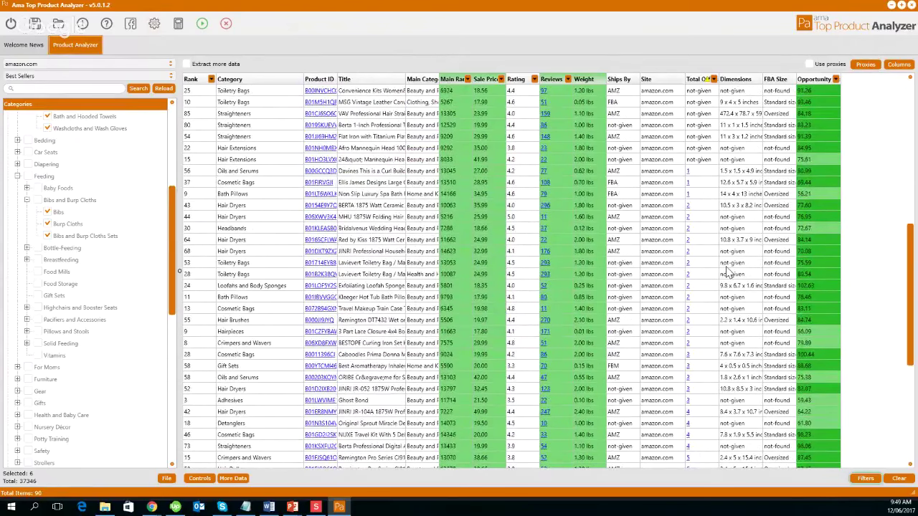
{"action": "scroll", "coordinate": [909, 286], "scroll_direction": "down", "scroll_amount": 7}
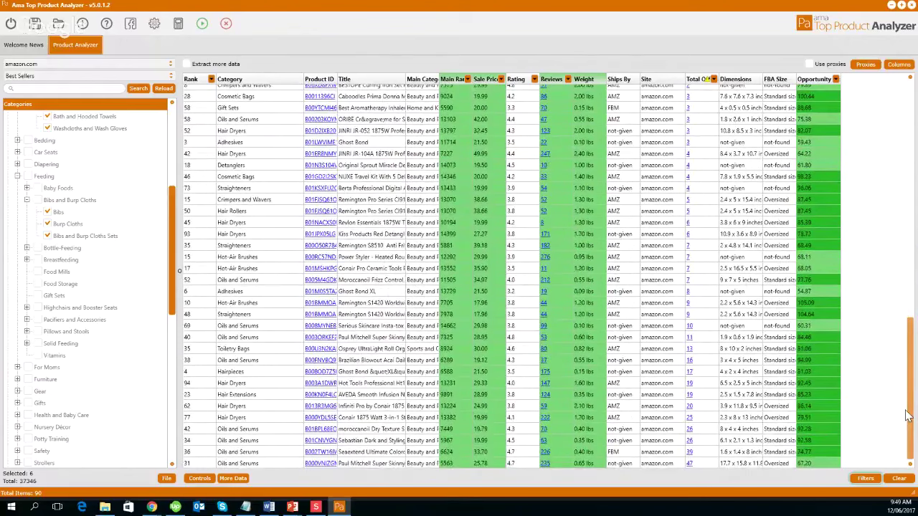
{"action": "left_click_drag", "start_coordinate": [908, 416], "coordinate": [916, 143]}
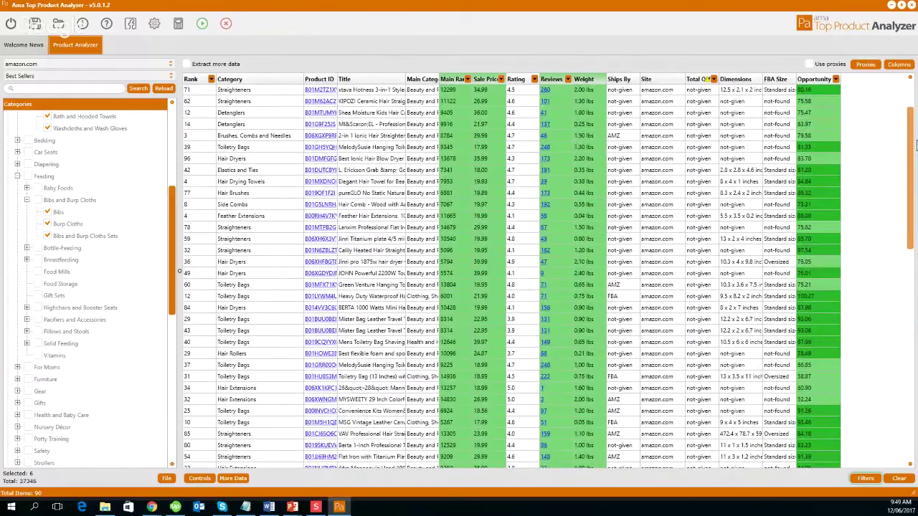
{"action": "left_click", "coordinate": [814, 79]}
{"action": "left_click", "coordinate": [814, 80]}
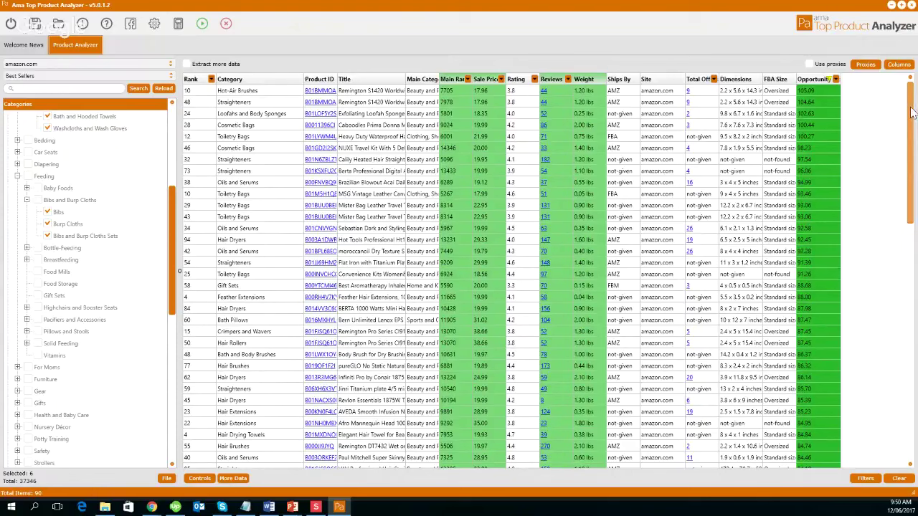
{"action": "left_click_drag", "start_coordinate": [912, 112], "coordinate": [914, 92]}
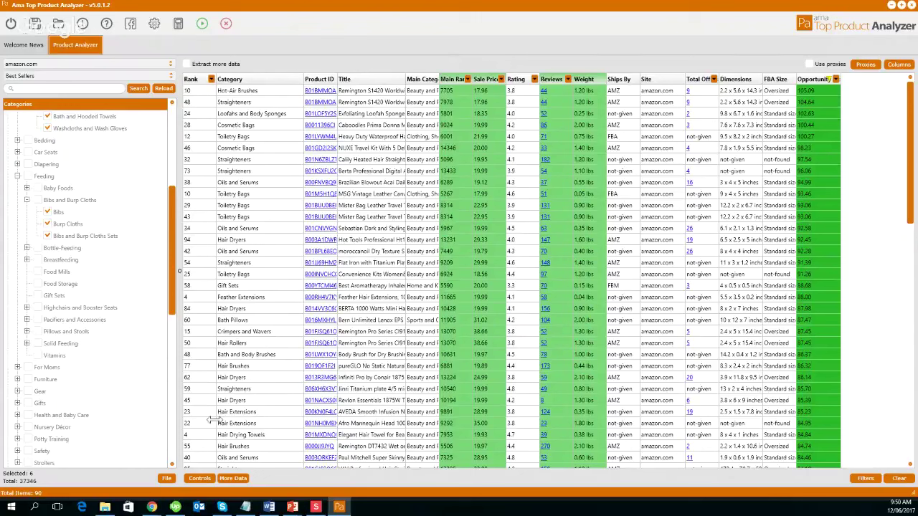
Preview the product list as a browser report and open the Amazon page of the eight-pack Exfoliating Loofah Sponge Pads
{"action": "left_click", "coordinate": [200, 478]}
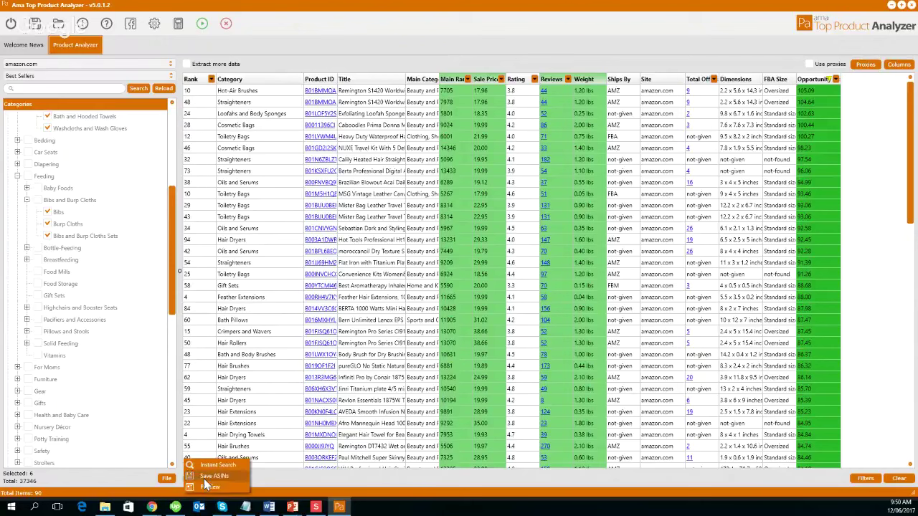
{"action": "left_click", "coordinate": [206, 487]}
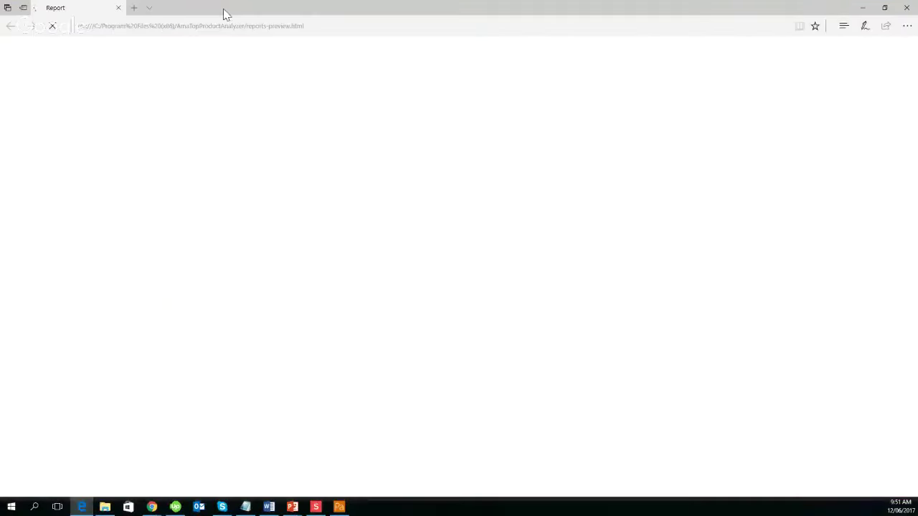
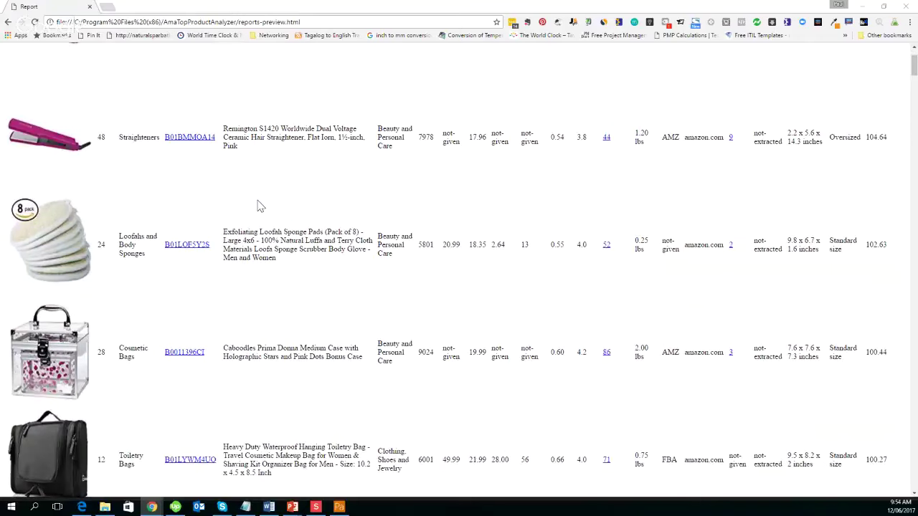
{"action": "scroll", "coordinate": [92, 150], "scroll_direction": "down", "scroll_amount": 1}
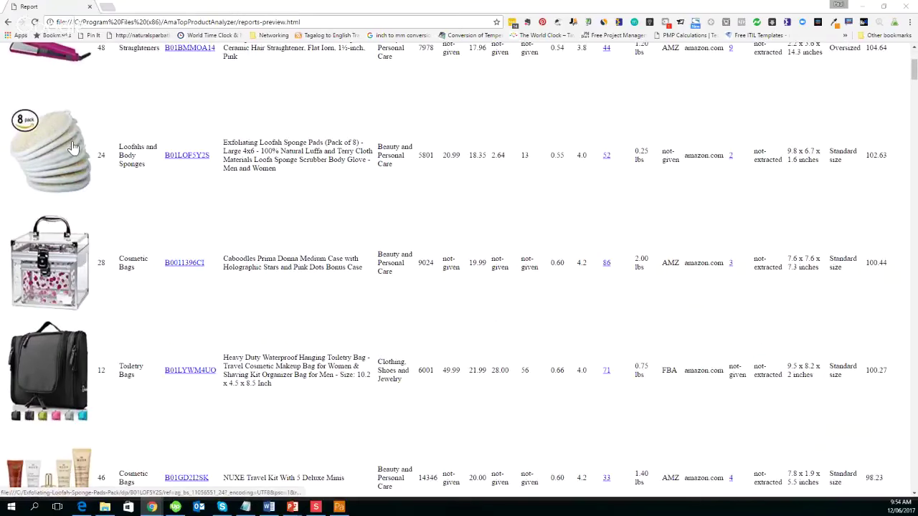
{"action": "left_click", "coordinate": [188, 156]}
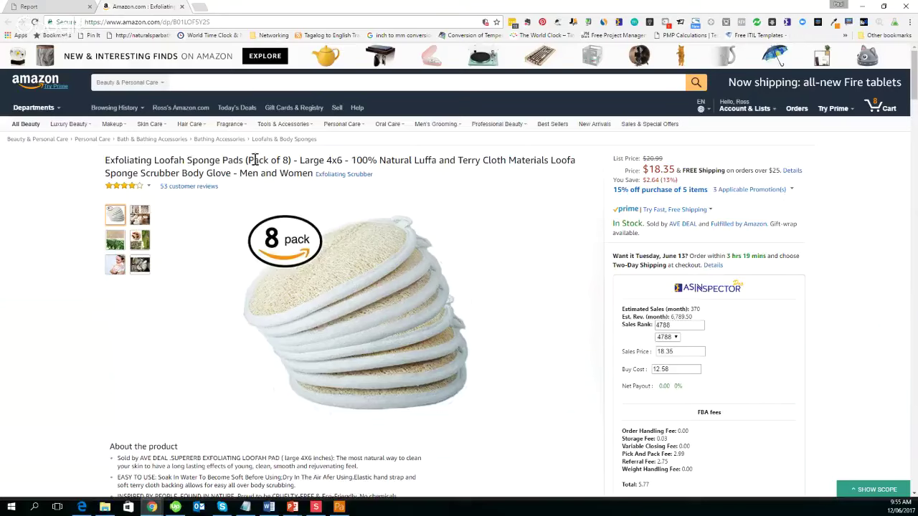
Search Amazon across All Departments for "Exfoliating Loofah Sponge Pads", copied from the product title
{"action": "left_click_drag", "start_coordinate": [244, 161], "coordinate": [108, 157]}
{"action": "key", "text": "ctrl+c"}
{"action": "left_click", "coordinate": [190, 81]}
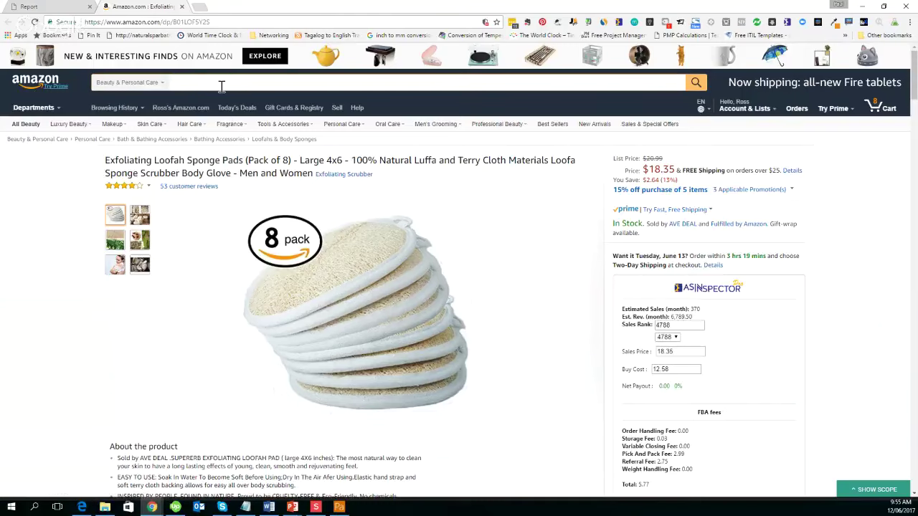
{"action": "key", "text": "ctrl+v"}
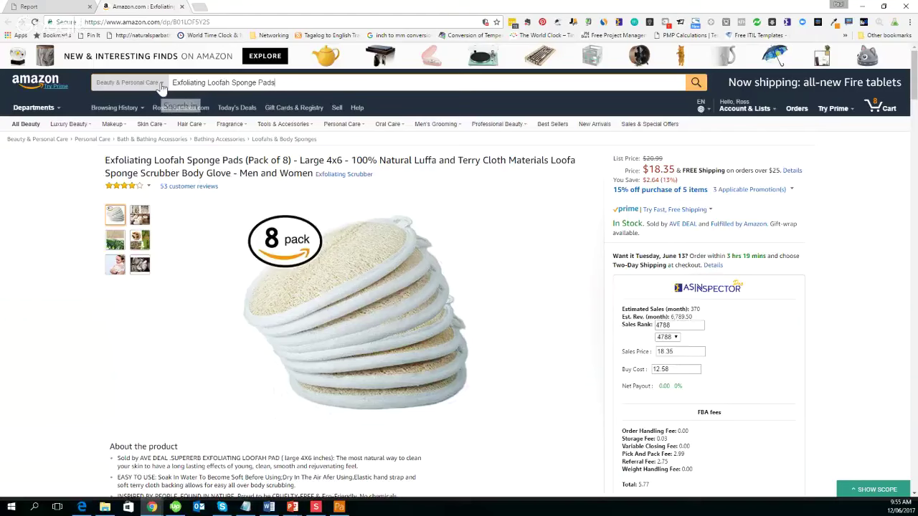
{"action": "left_click", "coordinate": [163, 83]}
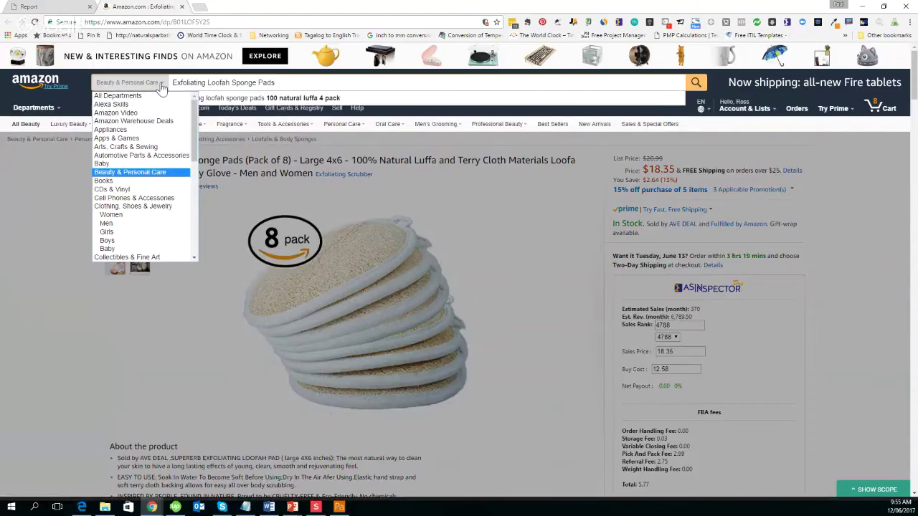
{"action": "left_click", "coordinate": [254, 83]}
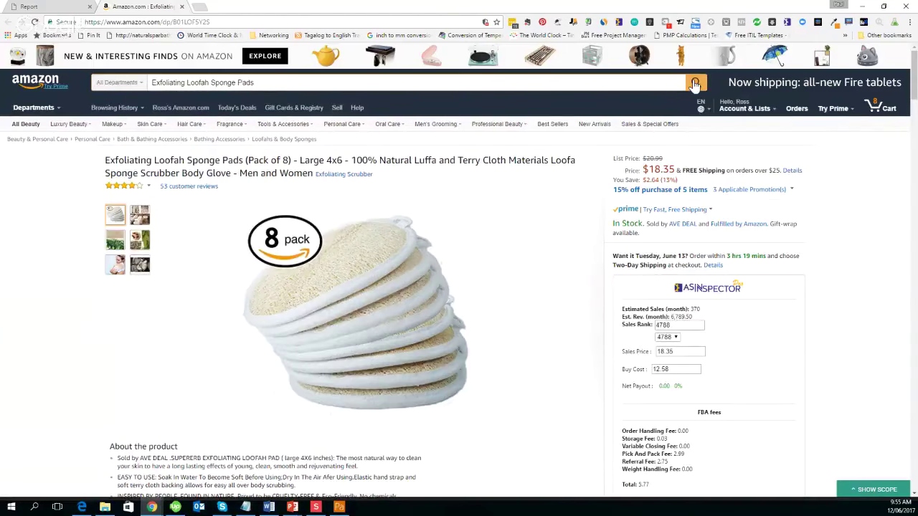
{"action": "left_click", "coordinate": [695, 84]}
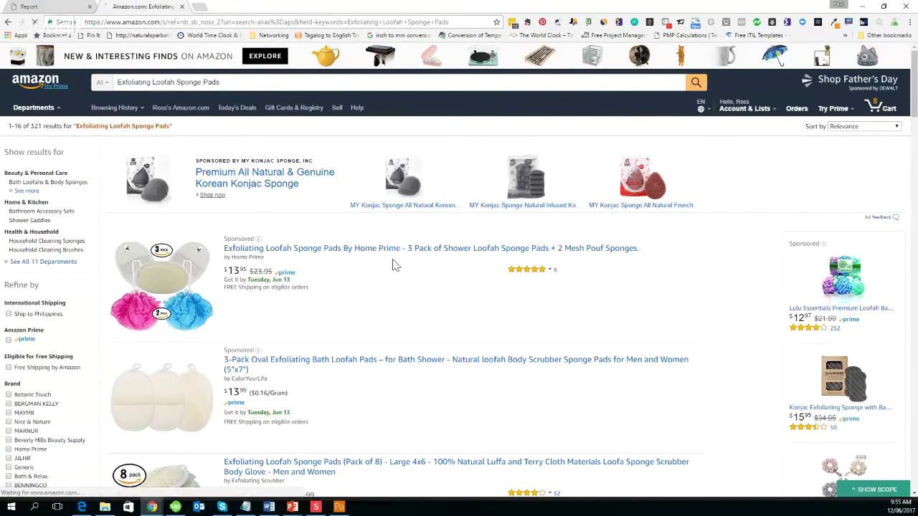
Examine the competing loofah pad listings in the search results, comparing pack sizes, prices, ratings and review counts
{"action": "scroll", "coordinate": [394, 265], "scroll_direction": "down", "scroll_amount": 1}
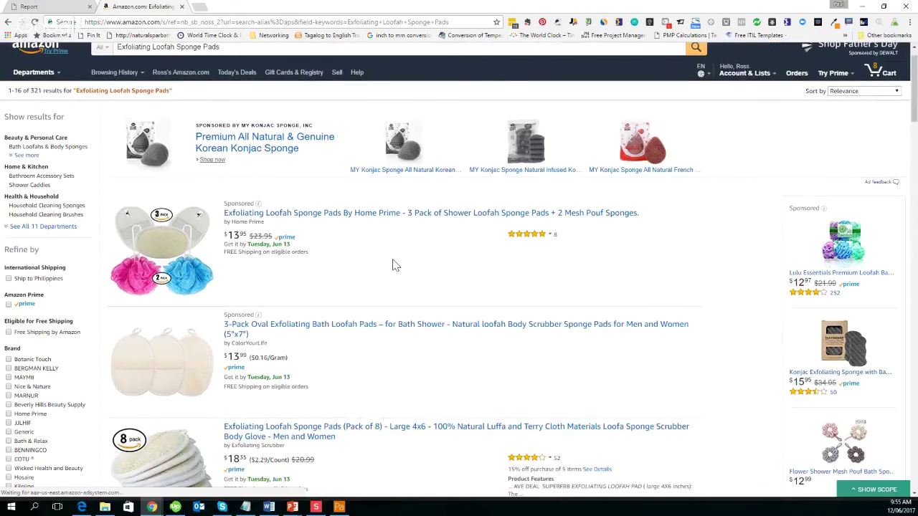
{"action": "scroll", "coordinate": [393, 265], "scroll_direction": "down", "scroll_amount": 3}
{"action": "scroll", "coordinate": [394, 265], "scroll_direction": "down", "scroll_amount": 7}
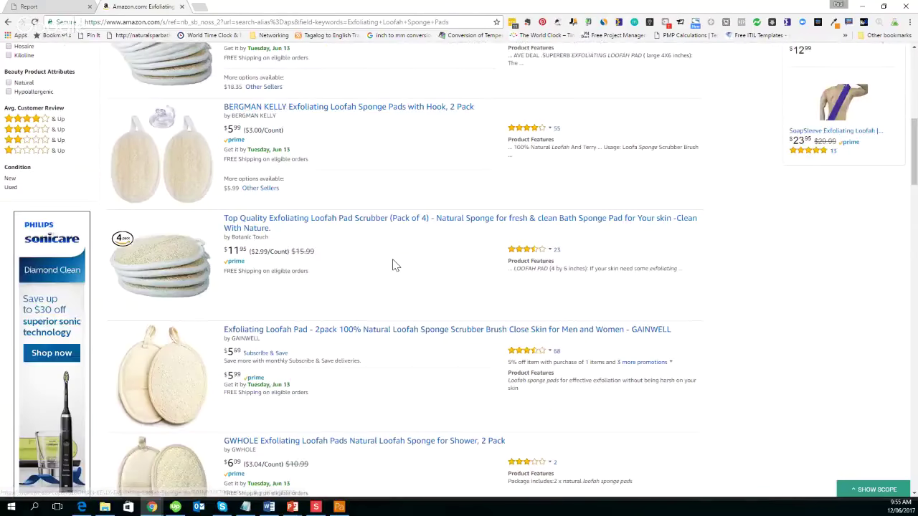
{"action": "scroll", "coordinate": [393, 265], "scroll_direction": "up", "scroll_amount": 11}
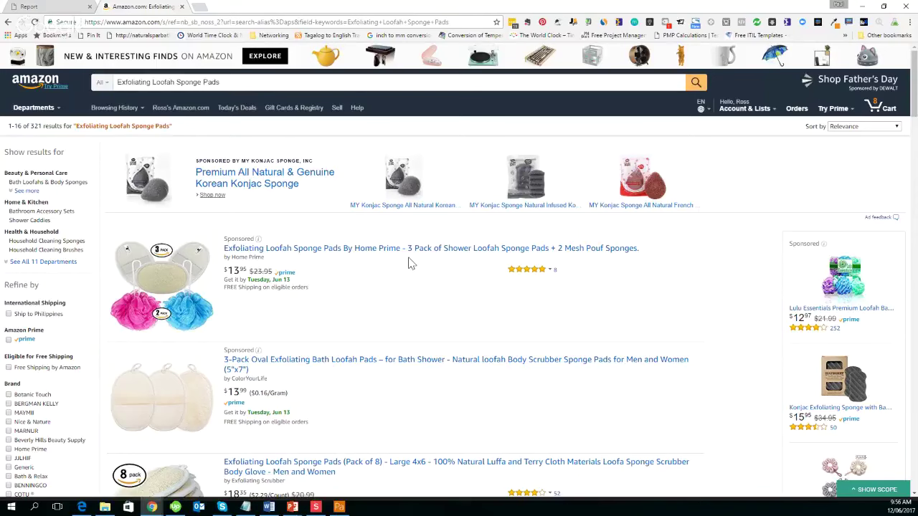
{"action": "scroll", "coordinate": [410, 263], "scroll_direction": "down", "scroll_amount": 1}
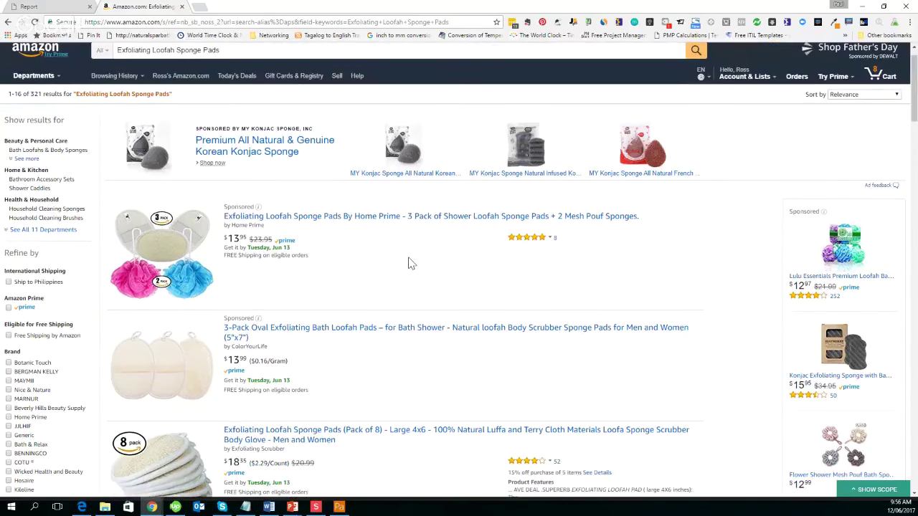
{"action": "scroll", "coordinate": [410, 263], "scroll_direction": "down", "scroll_amount": 4}
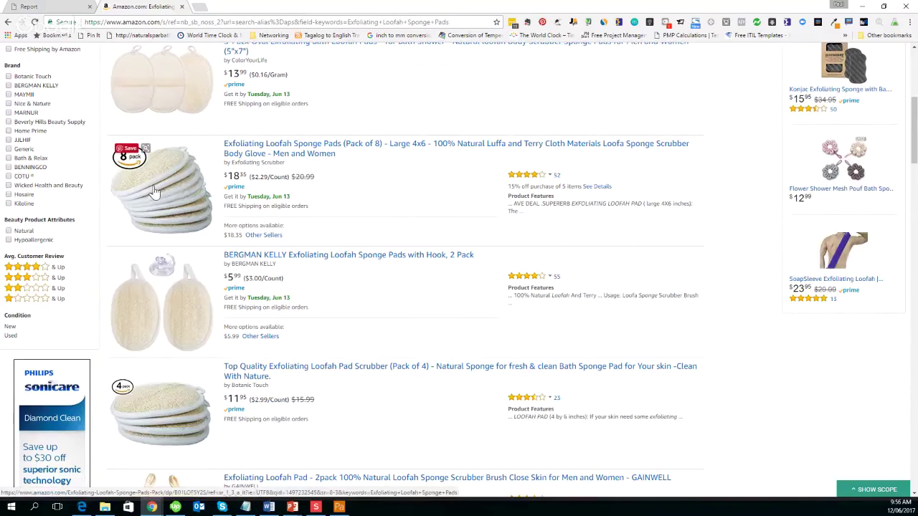
{"action": "scroll", "coordinate": [431, 184], "scroll_direction": "down", "scroll_amount": 5}
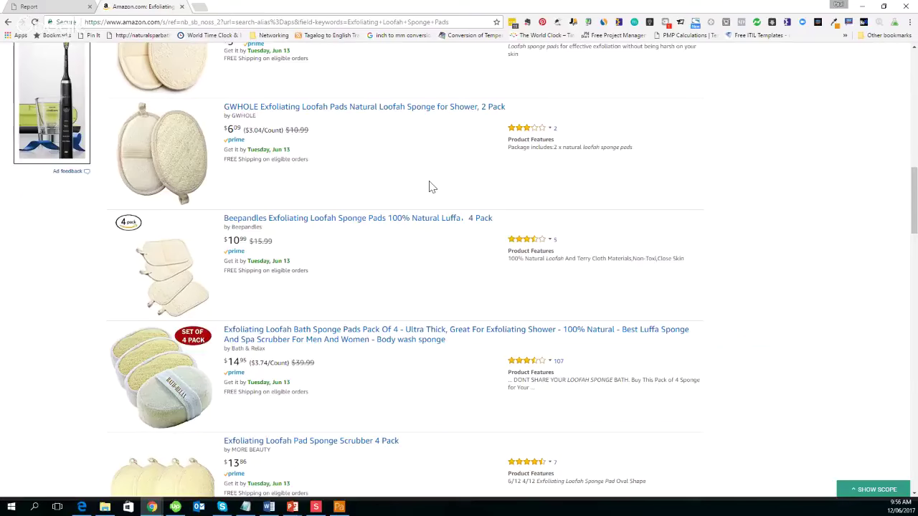
{"action": "scroll", "coordinate": [431, 185], "scroll_direction": "down", "scroll_amount": 5}
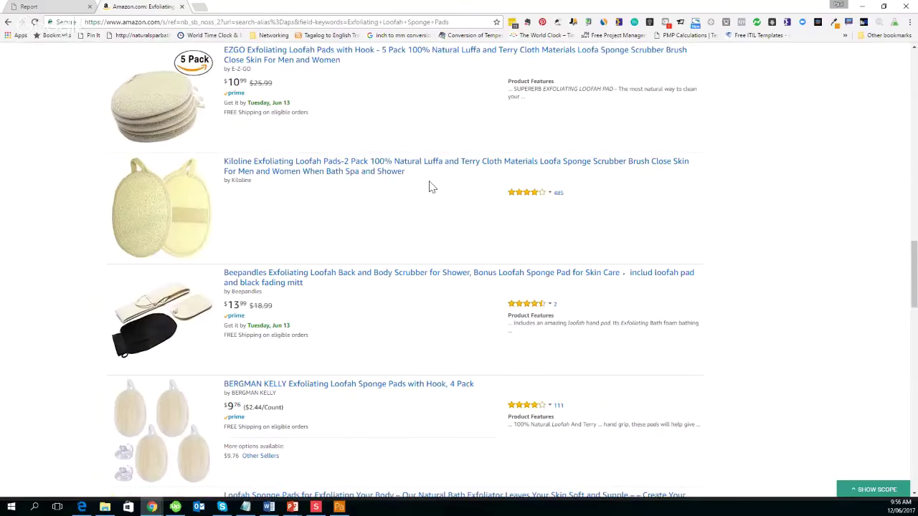
{"action": "scroll", "coordinate": [431, 186], "scroll_direction": "down", "scroll_amount": 5}
{"action": "scroll", "coordinate": [430, 186], "scroll_direction": "up", "scroll_amount": 1}
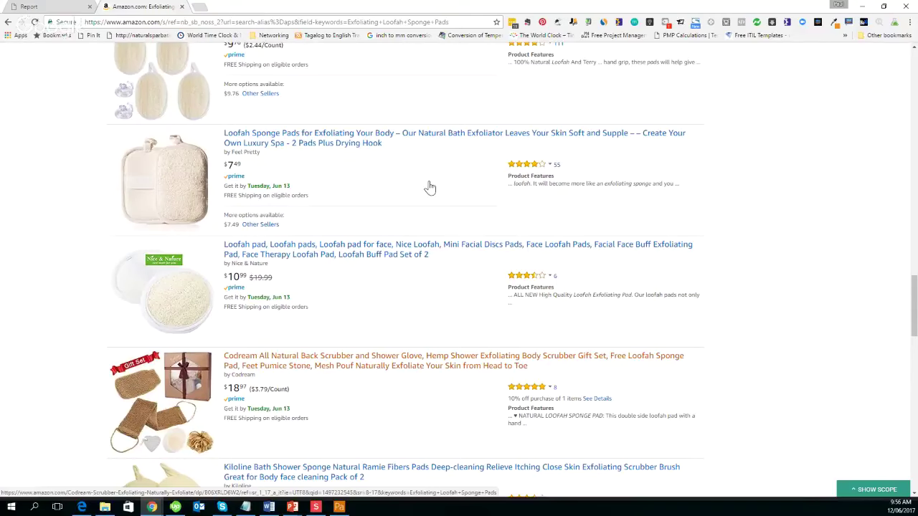
Compare the loofah pads' entry and column data in the product report with the competing listings in the Amazon search results
{"action": "scroll", "coordinate": [430, 188], "scroll_direction": "up", "scroll_amount": 20}
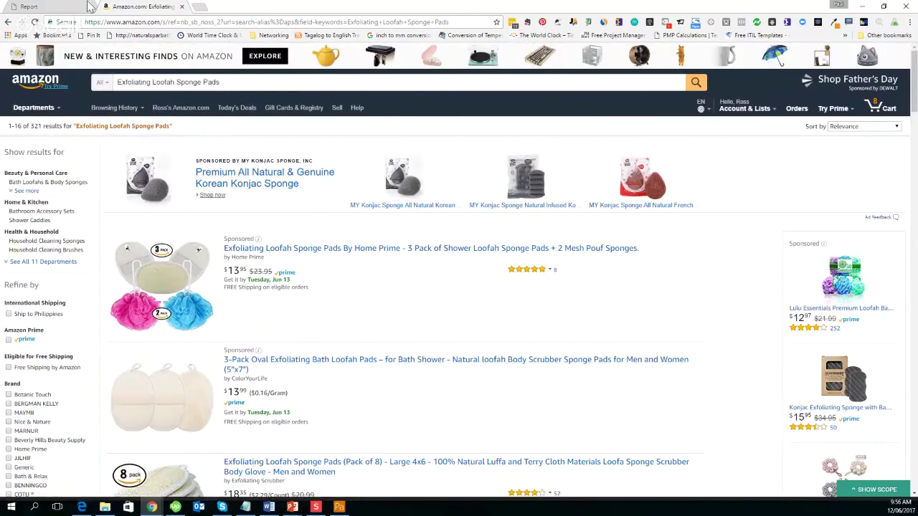
{"action": "left_click", "coordinate": [44, 10]}
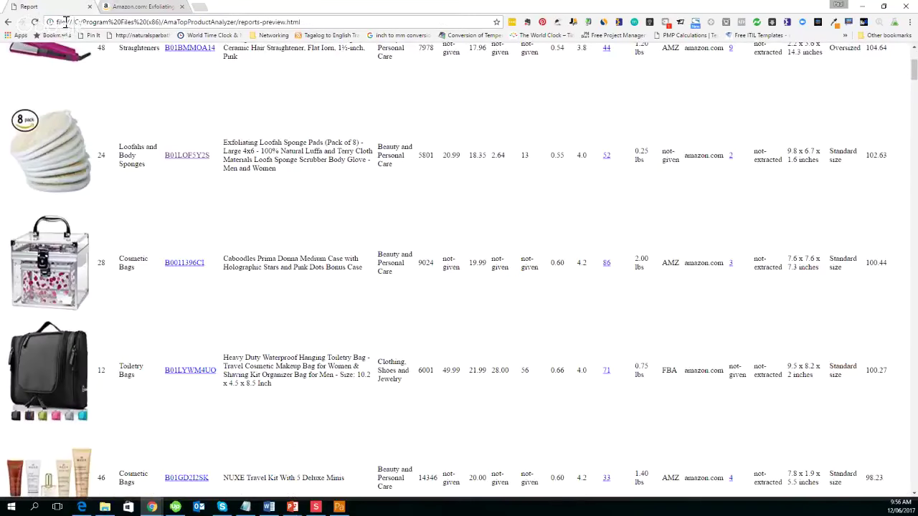
{"action": "scroll", "coordinate": [624, 233], "scroll_direction": "up", "scroll_amount": 3}
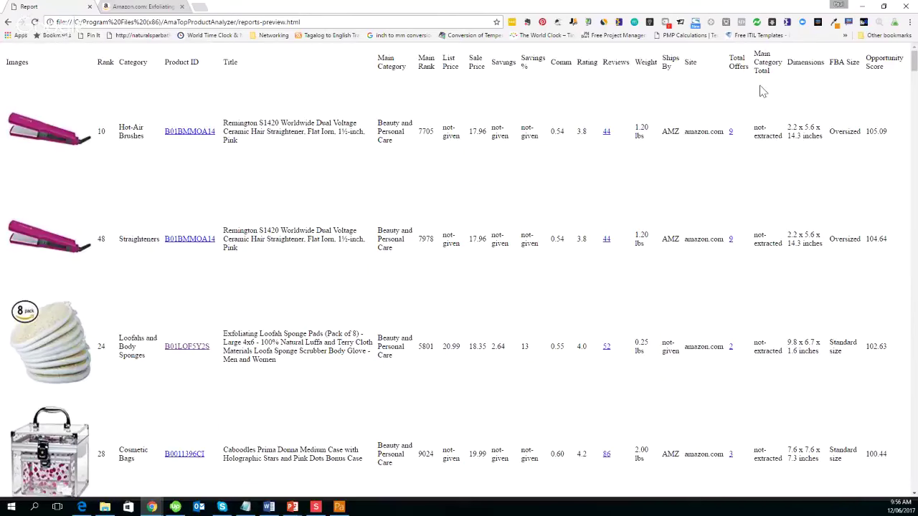
{"action": "left_click", "coordinate": [137, 8]}
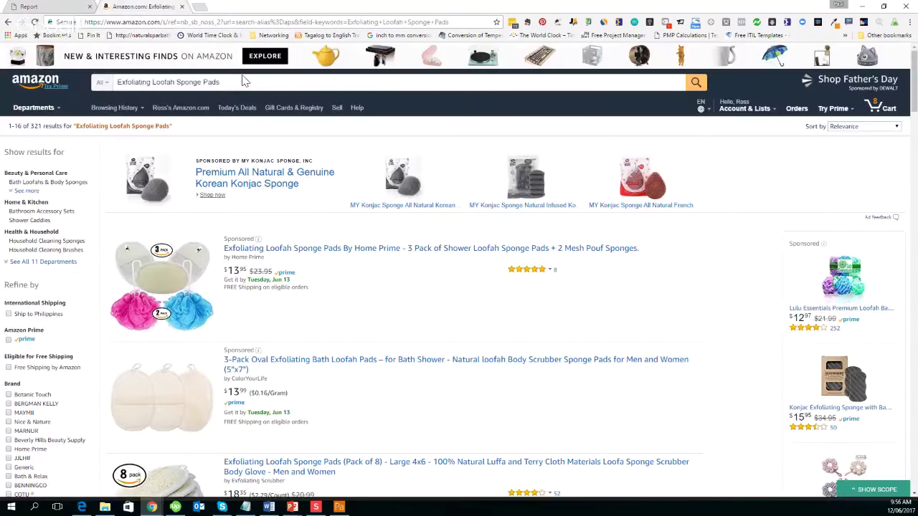
{"action": "scroll", "coordinate": [401, 195], "scroll_direction": "down", "scroll_amount": 3}
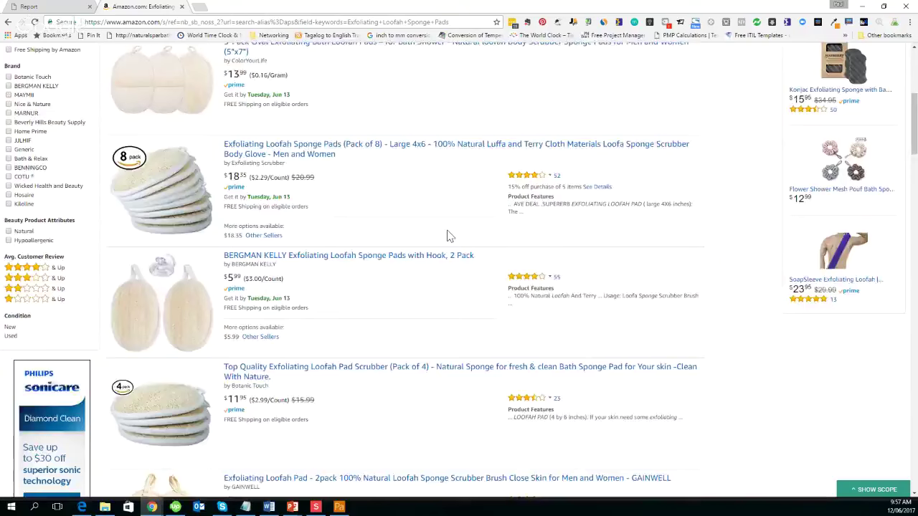
{"action": "scroll", "coordinate": [450, 237], "scroll_direction": "up", "scroll_amount": 2}
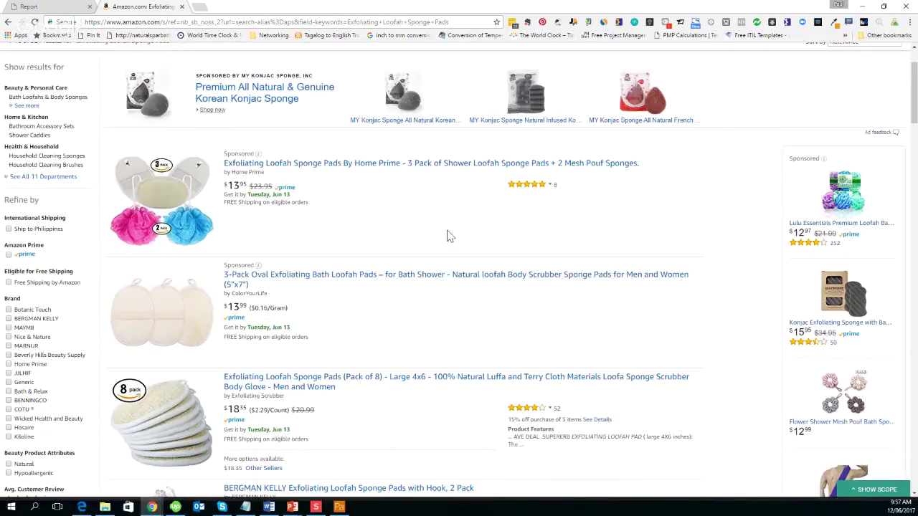
{"action": "scroll", "coordinate": [449, 236], "scroll_direction": "down", "scroll_amount": 1}
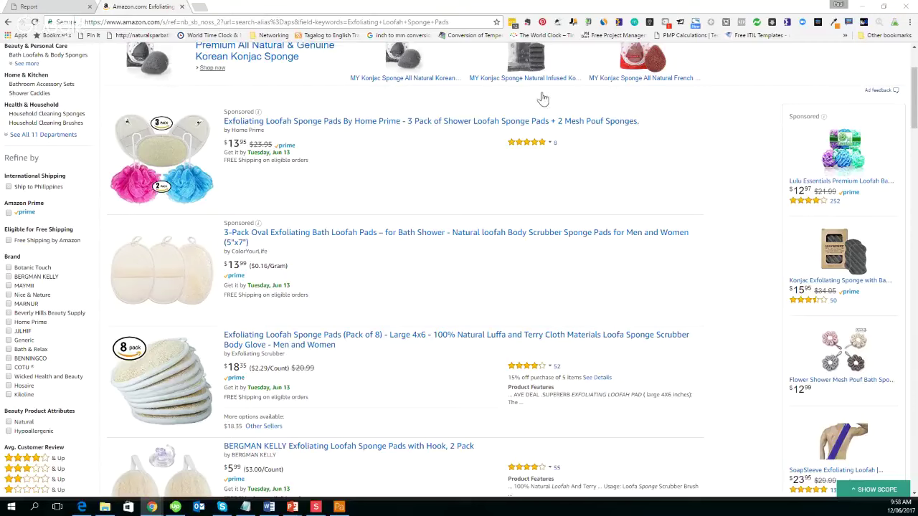
Run Jungle Scout Pro on the loofah search results and examine the listings' rank, estimated sales, revenue, review counts and averages
{"action": "left_click", "coordinate": [573, 24]}
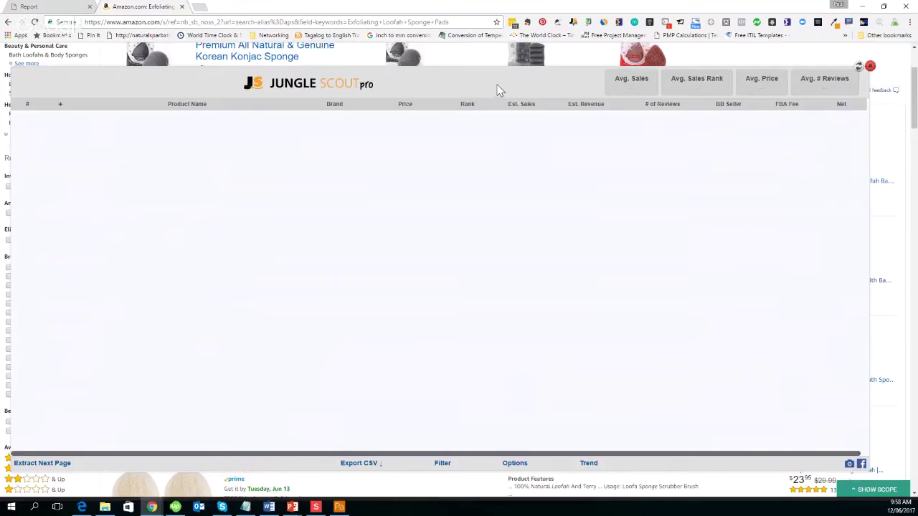
{"action": "left_click_drag", "start_coordinate": [500, 82], "coordinate": [465, 59]}
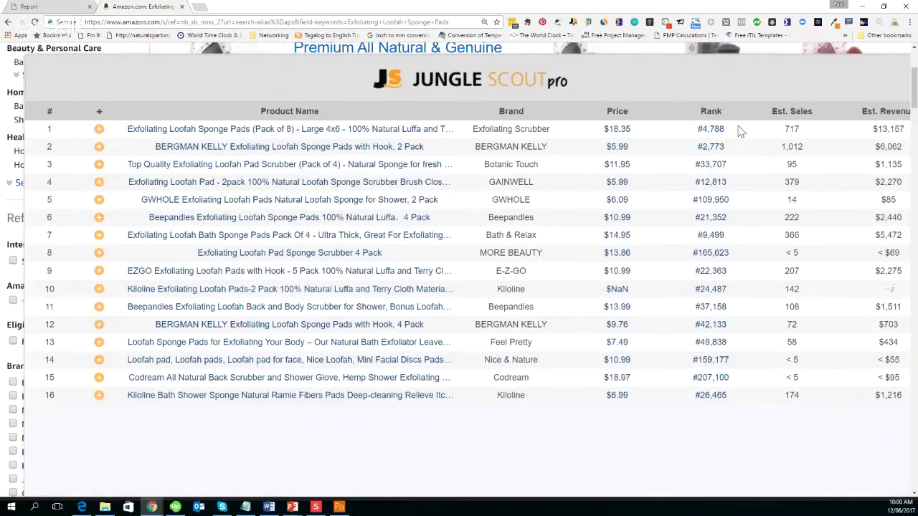
{"action": "left_click_drag", "start_coordinate": [737, 78], "coordinate": [451, 249]}
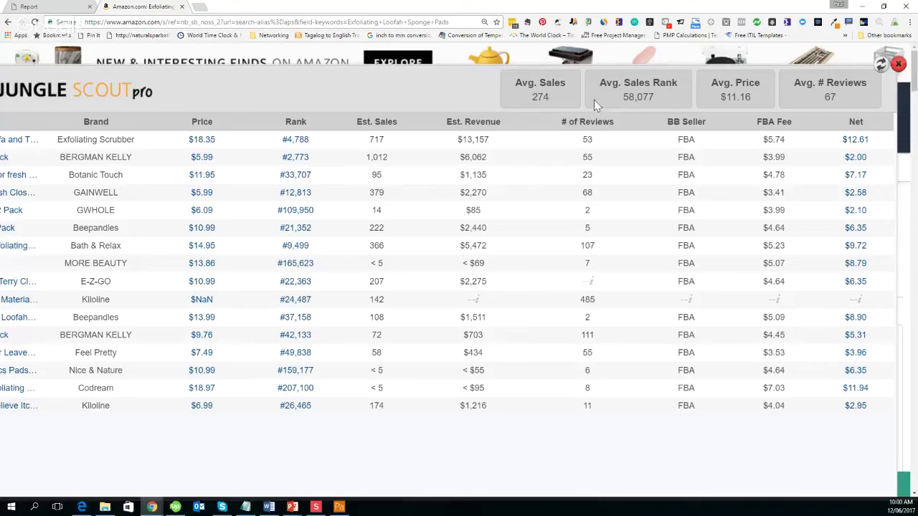
{"action": "mouse_move", "coordinate": [620, 127]}
{"action": "left_click_drag", "start_coordinate": [351, 97], "coordinate": [579, 91]}
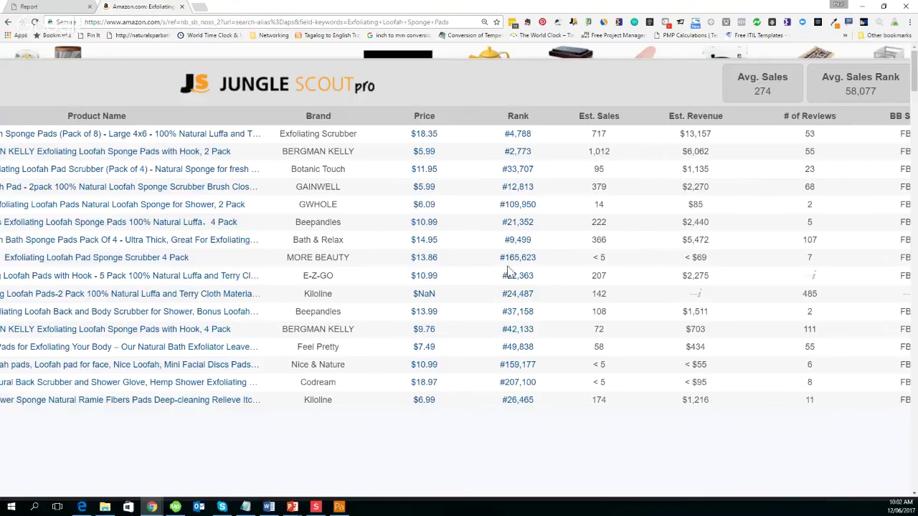
{"action": "key", "text": "ctrl+minus"}
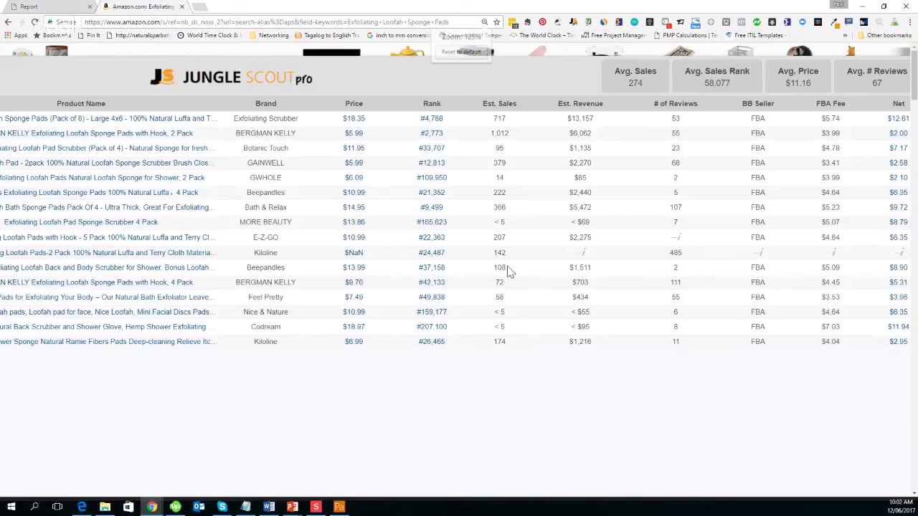
{"action": "key", "text": "ctrl+minus"}
{"action": "key", "text": "ctrl+minus"}
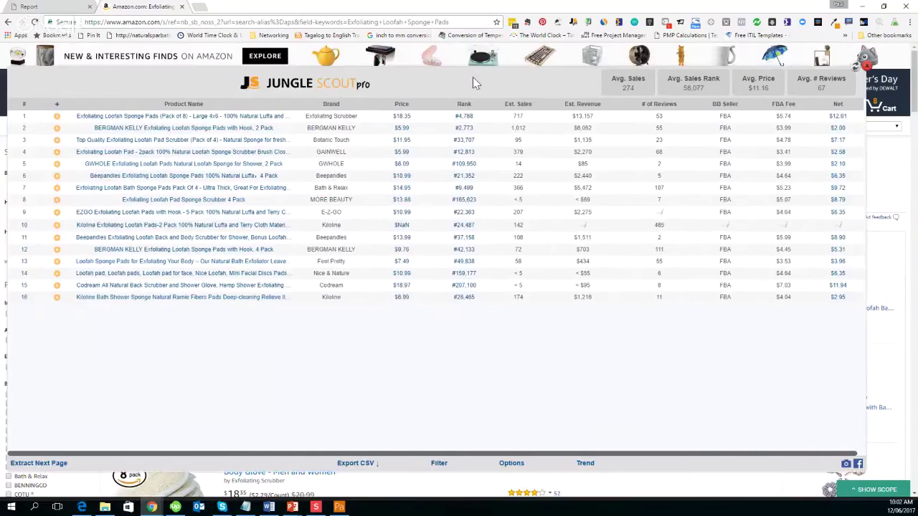
{"action": "left_click_drag", "start_coordinate": [473, 83], "coordinate": [484, 74]}
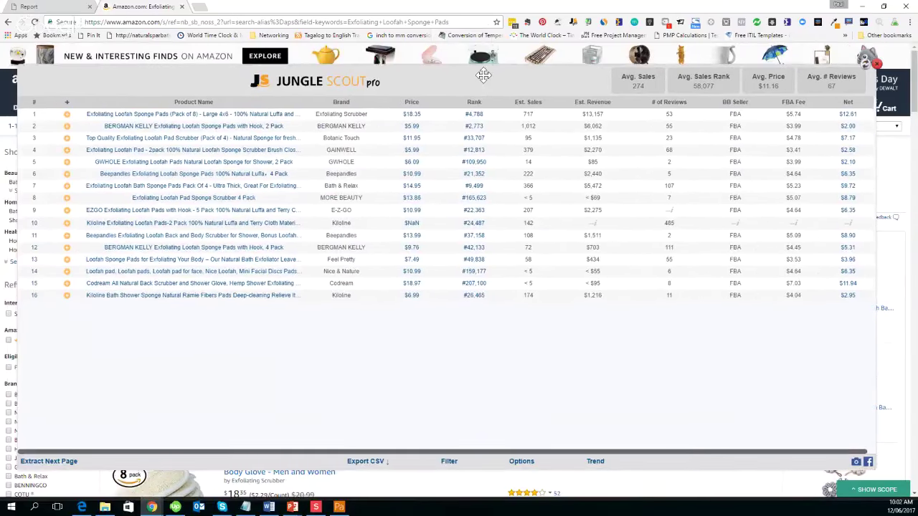
Open the Amazon page of the Caboodles Prima Donna Medium Case from the report and review its product details and price history
{"action": "left_click", "coordinate": [182, 7]}
{"action": "scroll", "coordinate": [154, 137], "scroll_direction": "down", "scroll_amount": 3}
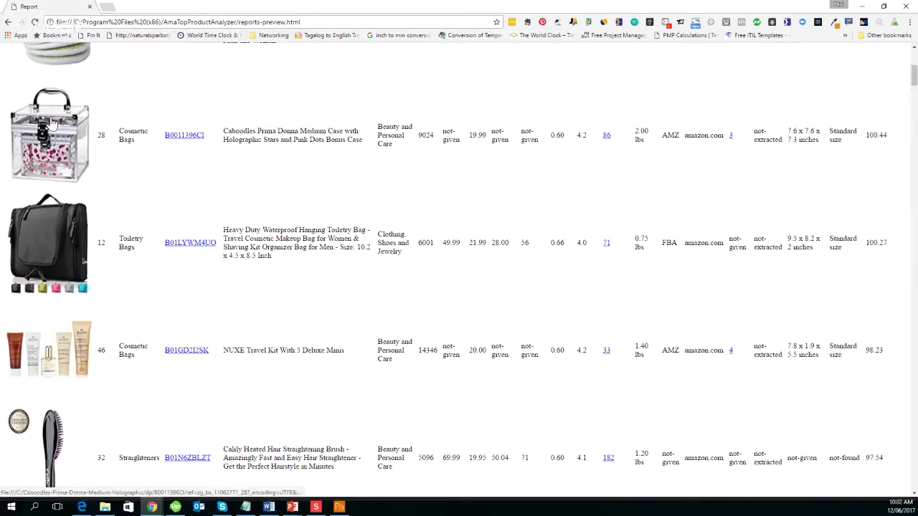
{"action": "left_click", "coordinate": [185, 138]}
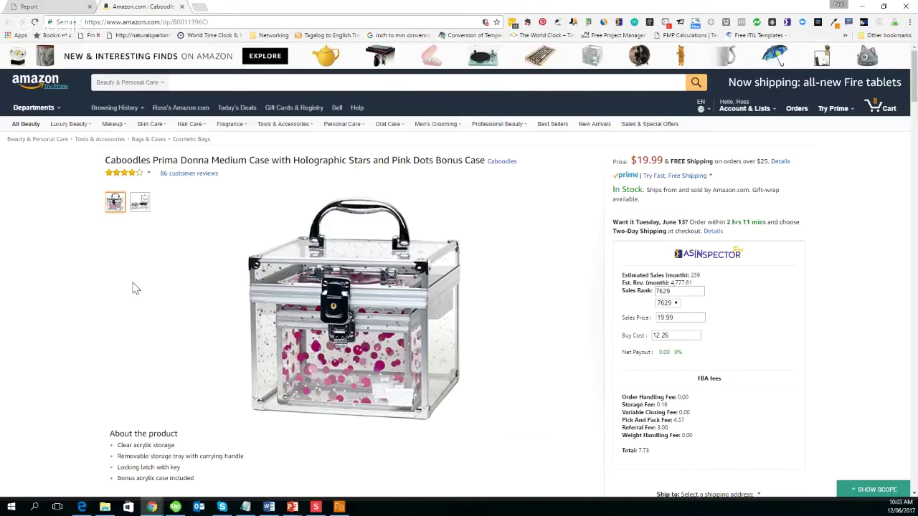
{"action": "mouse_move", "coordinate": [143, 213]}
{"action": "scroll", "coordinate": [72, 247], "scroll_direction": "down", "scroll_amount": 1}
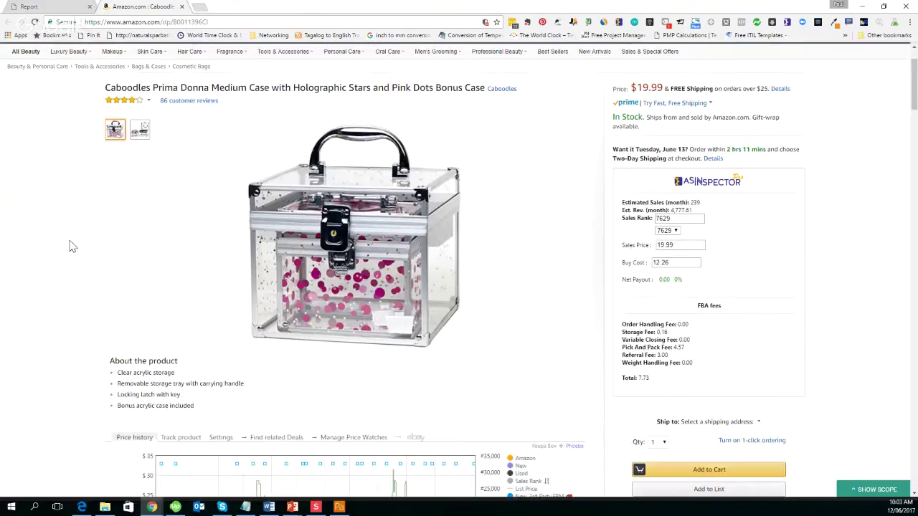
{"action": "scroll", "coordinate": [72, 247], "scroll_direction": "down", "scroll_amount": 2}
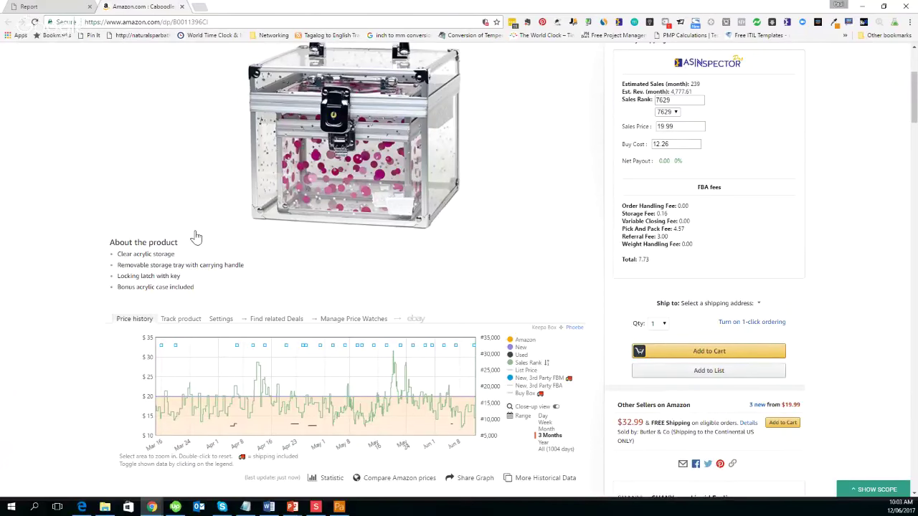
{"action": "scroll", "coordinate": [195, 237], "scroll_direction": "up", "scroll_amount": 1}
{"action": "scroll", "coordinate": [196, 237], "scroll_direction": "up", "scroll_amount": 3}
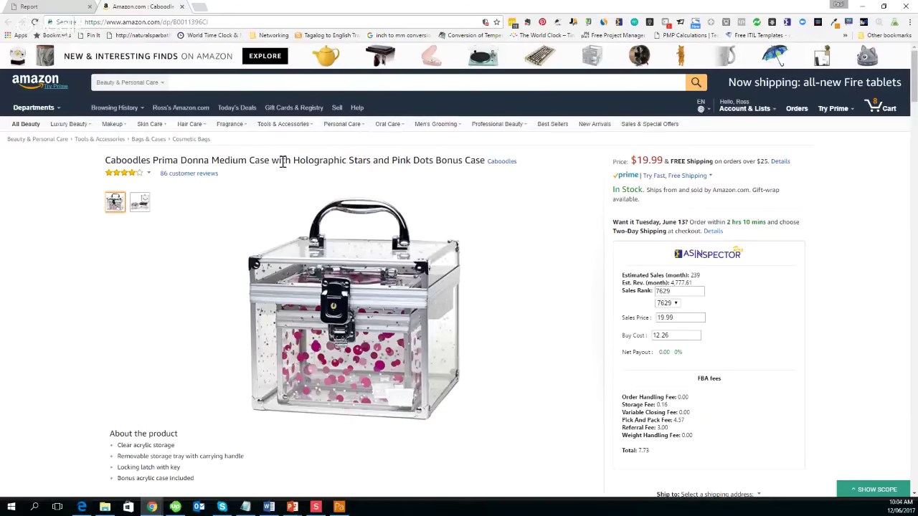
Search Amazon across All Departments for "makeup box"
{"action": "mouse_move", "coordinate": [236, 124]}
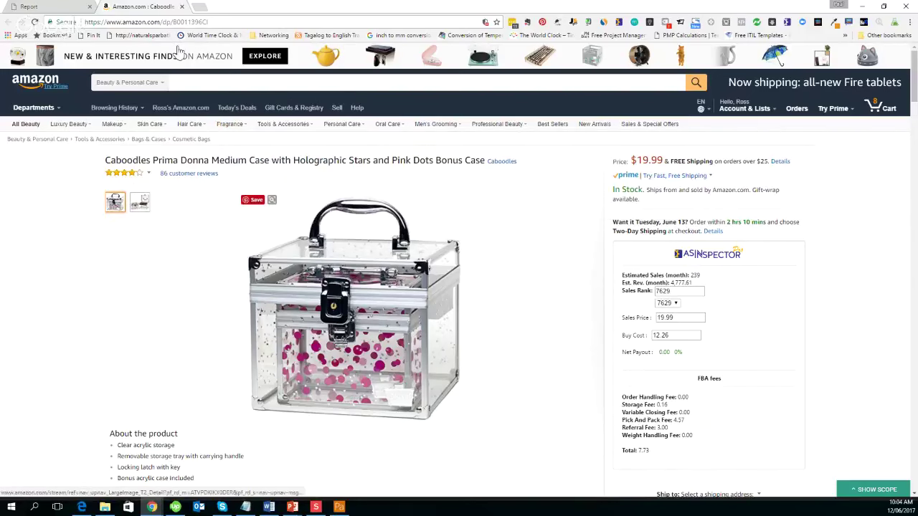
{"action": "left_click", "coordinate": [198, 83]}
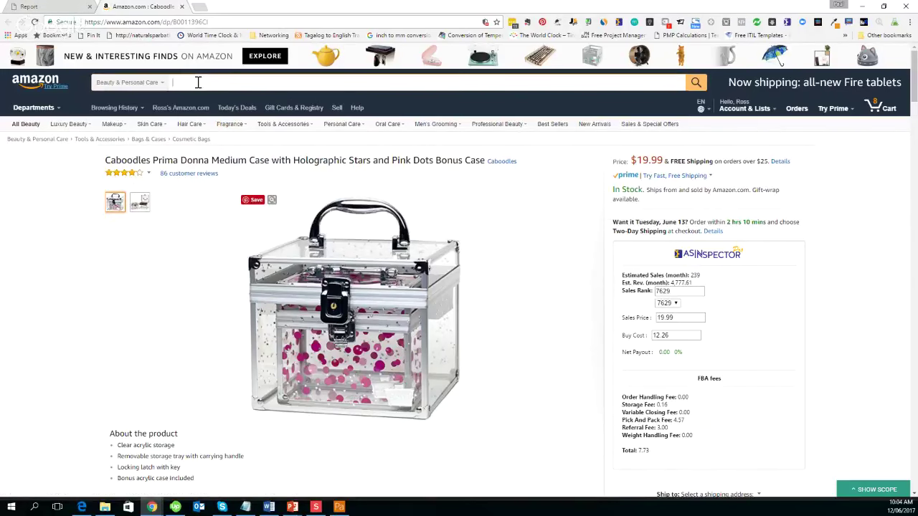
{"action": "type", "text": "makeup"}
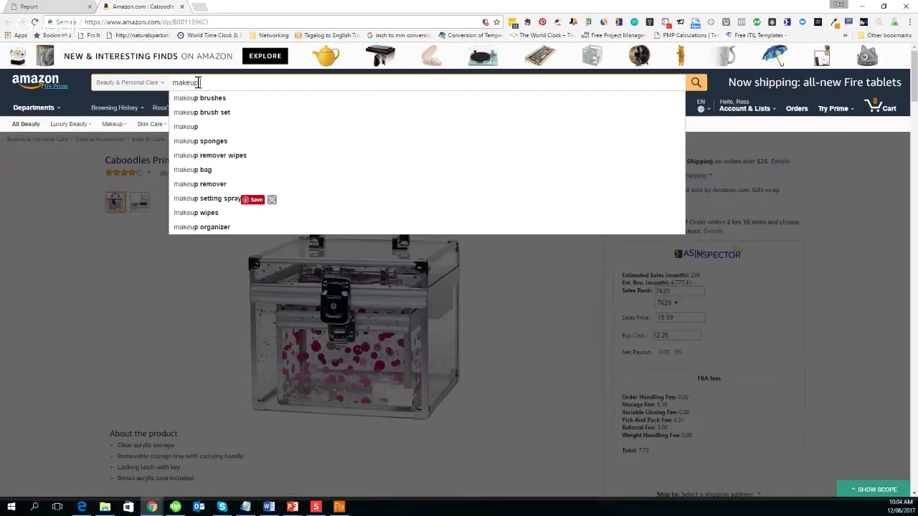
{"action": "type", "text": " box"}
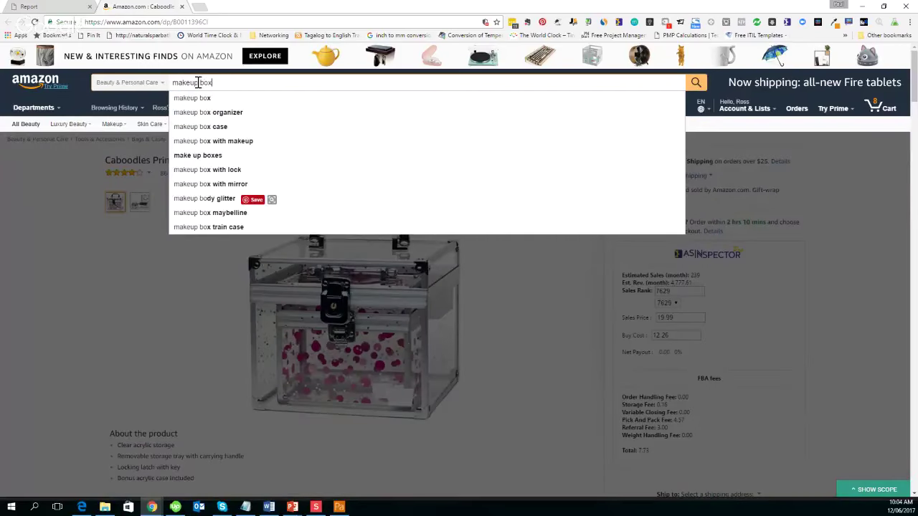
{"action": "left_click", "coordinate": [159, 85]}
{"action": "left_click", "coordinate": [153, 101]}
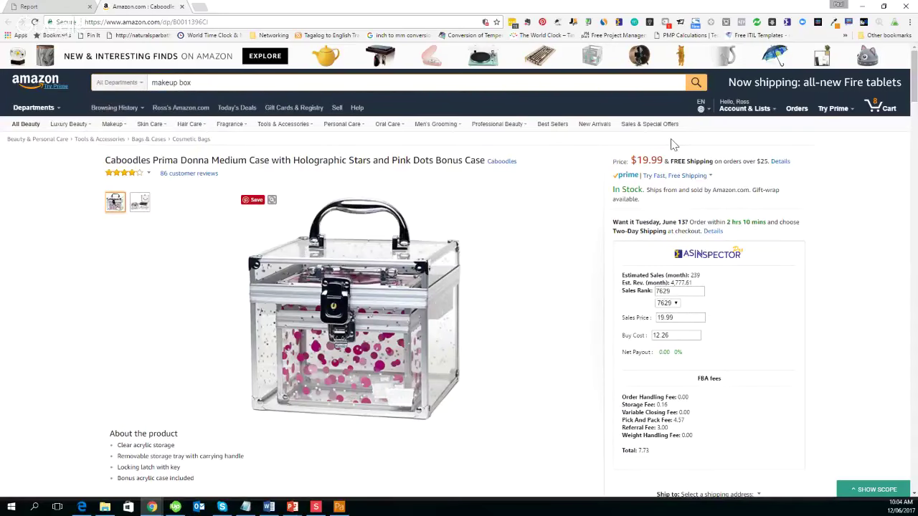
{"action": "key", "text": "Return"}
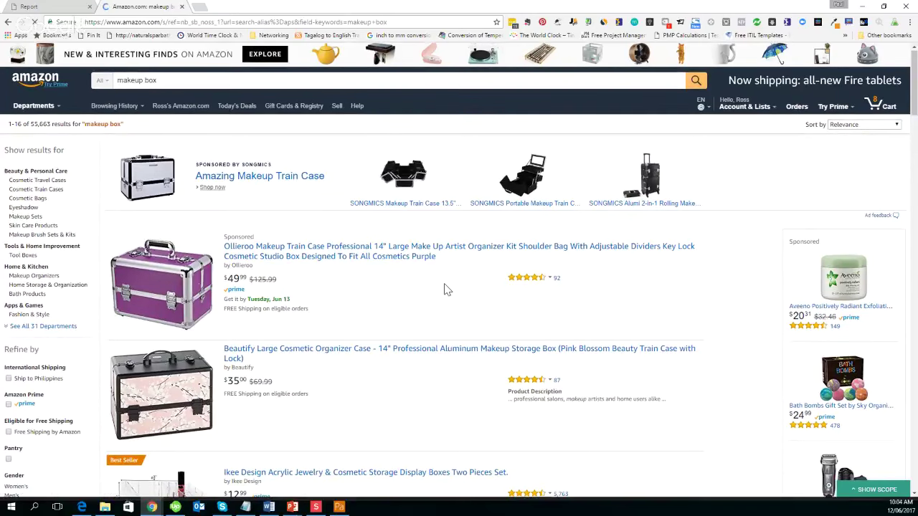
Examine the competing makeup box listings' styles, prices, ratings and review counts, comparing them with the Caboodles case in the report
{"action": "scroll", "coordinate": [445, 290], "scroll_direction": "down", "scroll_amount": 3}
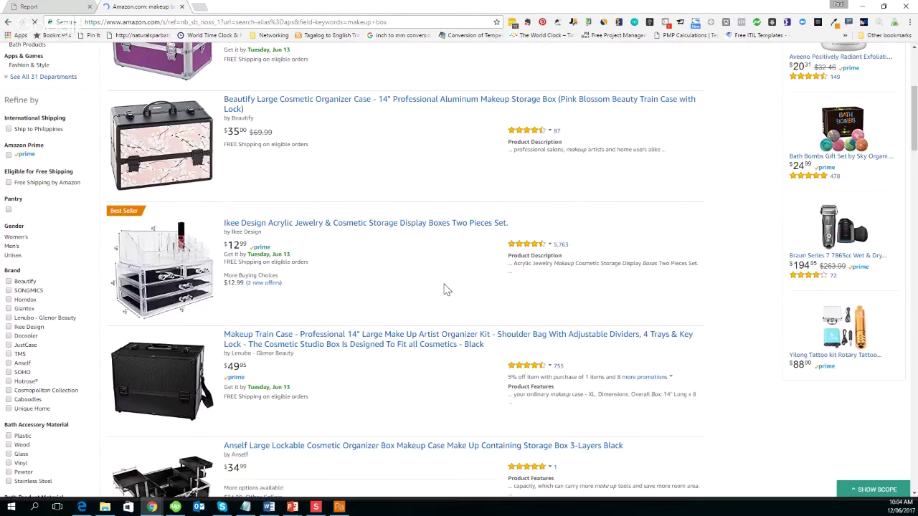
{"action": "scroll", "coordinate": [401, 261], "scroll_direction": "down", "scroll_amount": 2}
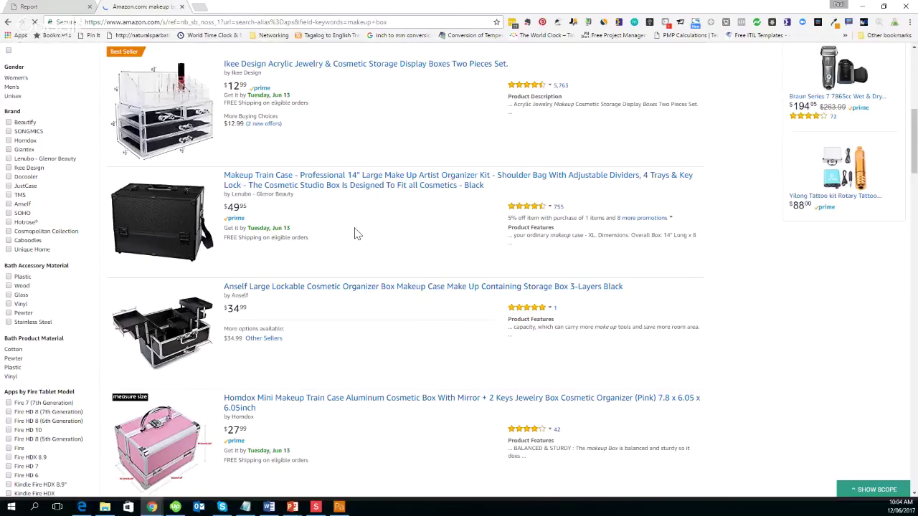
{"action": "scroll", "coordinate": [357, 233], "scroll_direction": "up", "scroll_amount": 5}
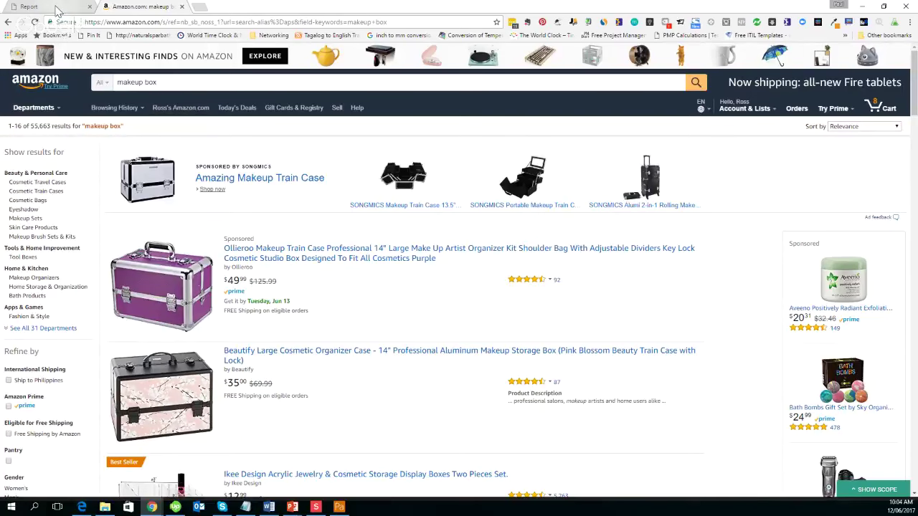
{"action": "left_click", "coordinate": [57, 10]}
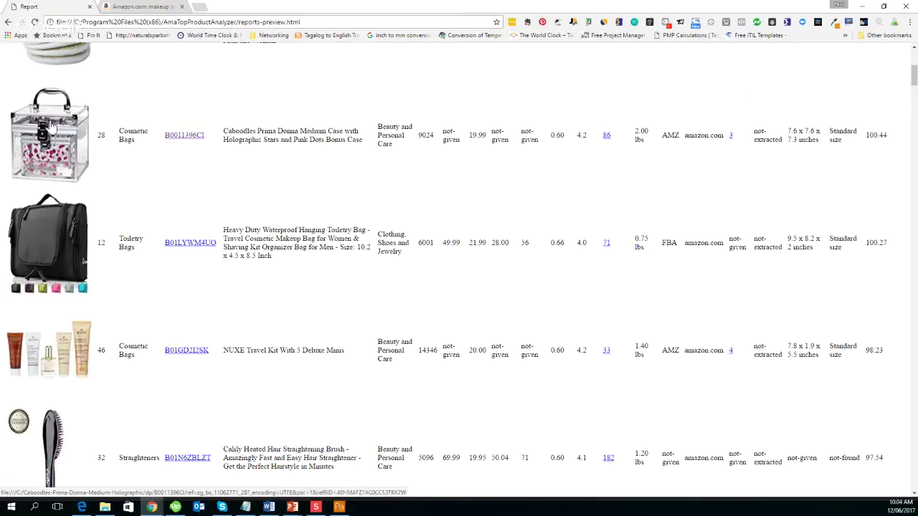
{"action": "left_click", "coordinate": [149, 7]}
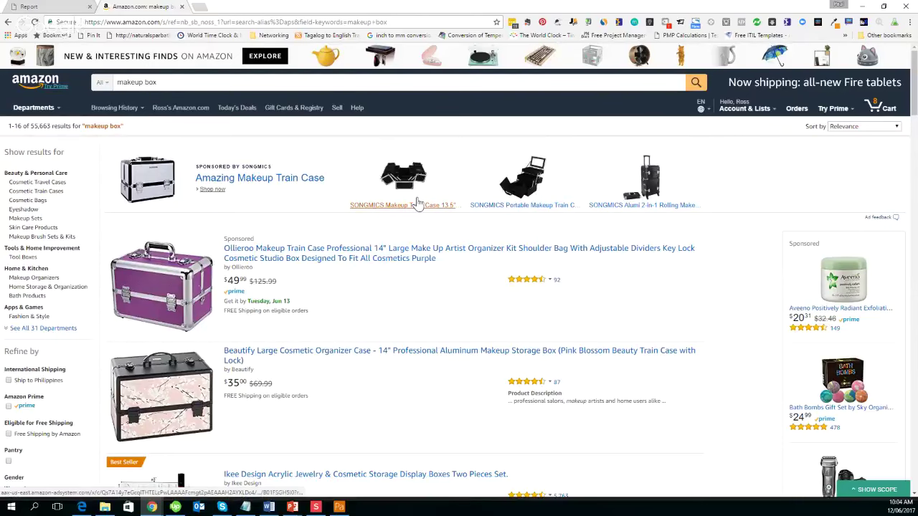
{"action": "scroll", "coordinate": [381, 215], "scroll_direction": "down", "scroll_amount": 1}
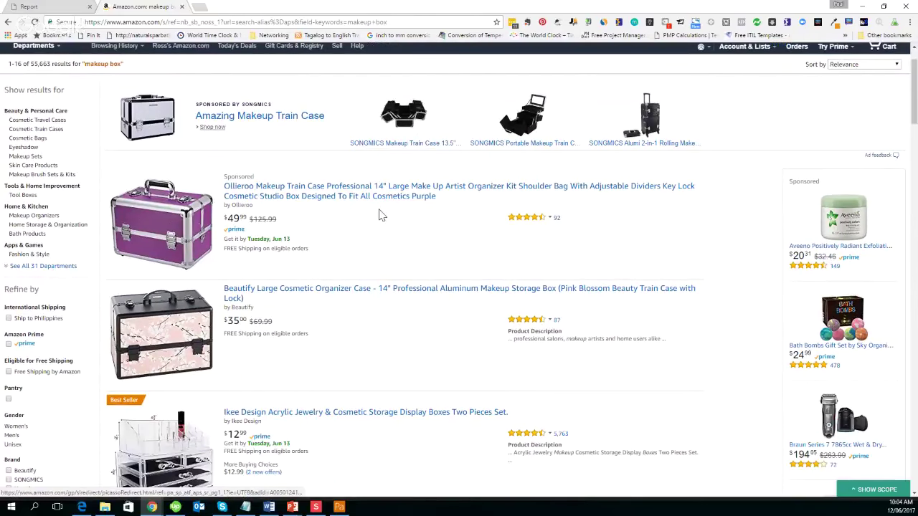
{"action": "scroll", "coordinate": [381, 215], "scroll_direction": "down", "scroll_amount": 7}
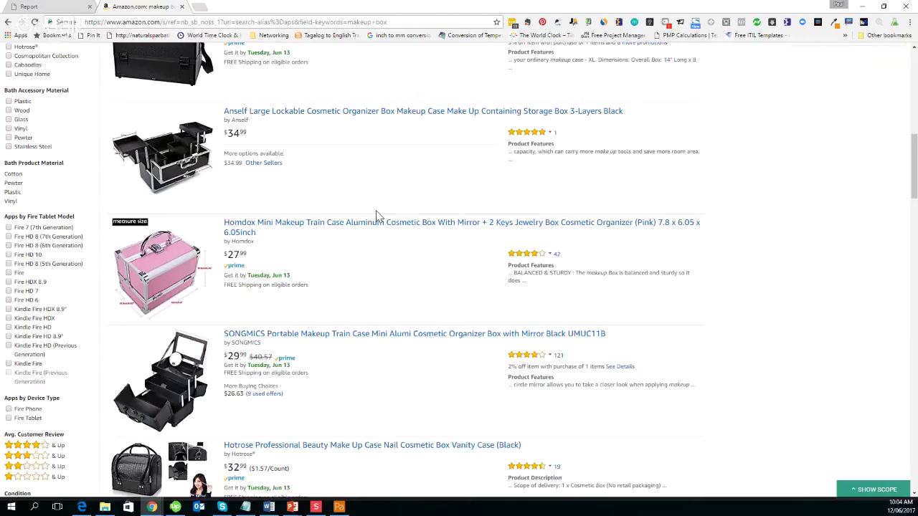
{"action": "scroll", "coordinate": [378, 215], "scroll_direction": "up", "scroll_amount": 9}
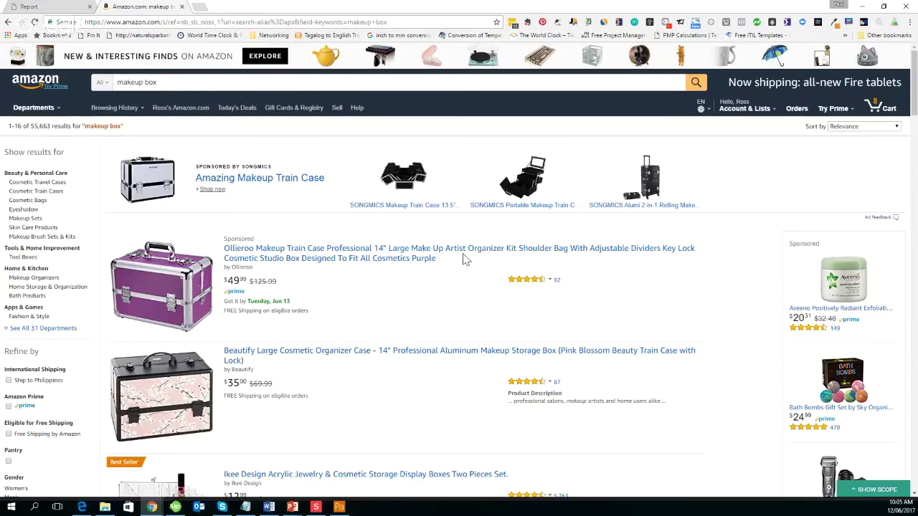
{"action": "scroll", "coordinate": [463, 259], "scroll_direction": "down", "scroll_amount": 5}
{"action": "scroll", "coordinate": [463, 259], "scroll_direction": "down", "scroll_amount": 6}
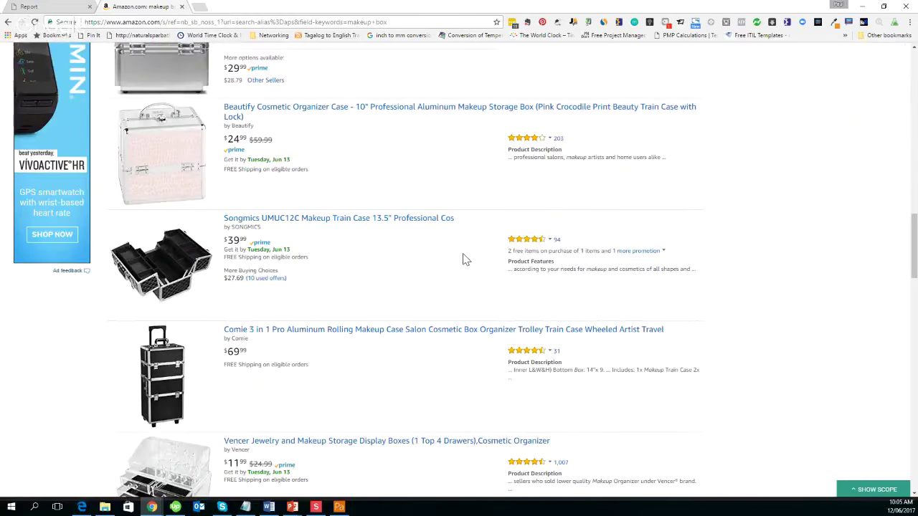
{"action": "scroll", "coordinate": [463, 259], "scroll_direction": "down", "scroll_amount": 5}
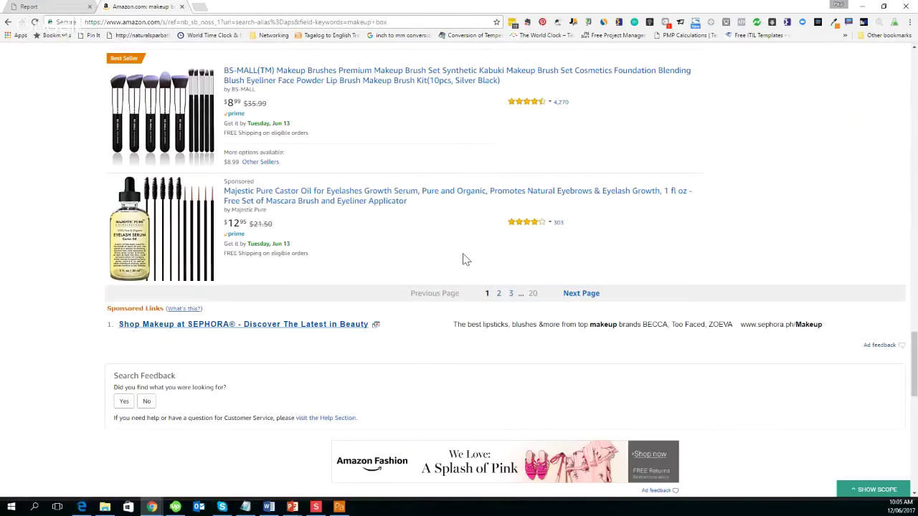
Check the last makeup box listings on the first results page and go to page 3 of the results
{"action": "scroll", "coordinate": [463, 259], "scroll_direction": "up", "scroll_amount": 4}
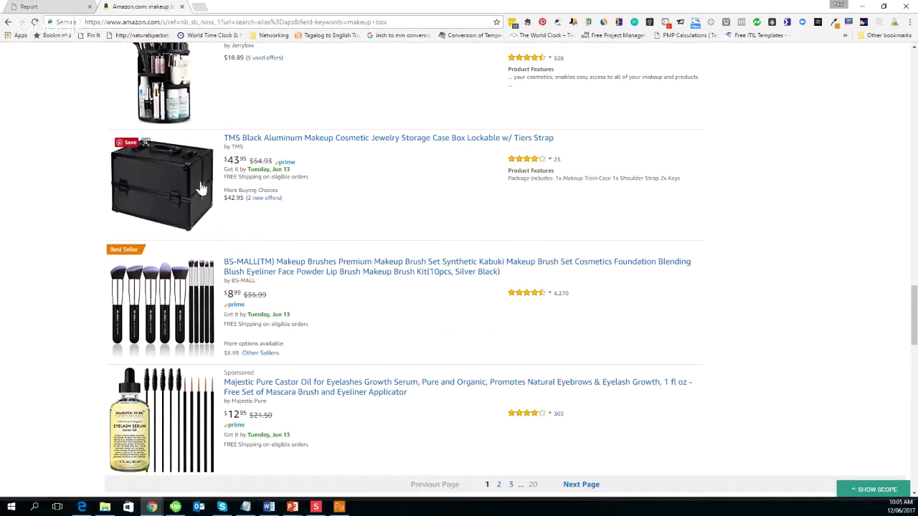
{"action": "scroll", "coordinate": [337, 204], "scroll_direction": "up", "scroll_amount": 1}
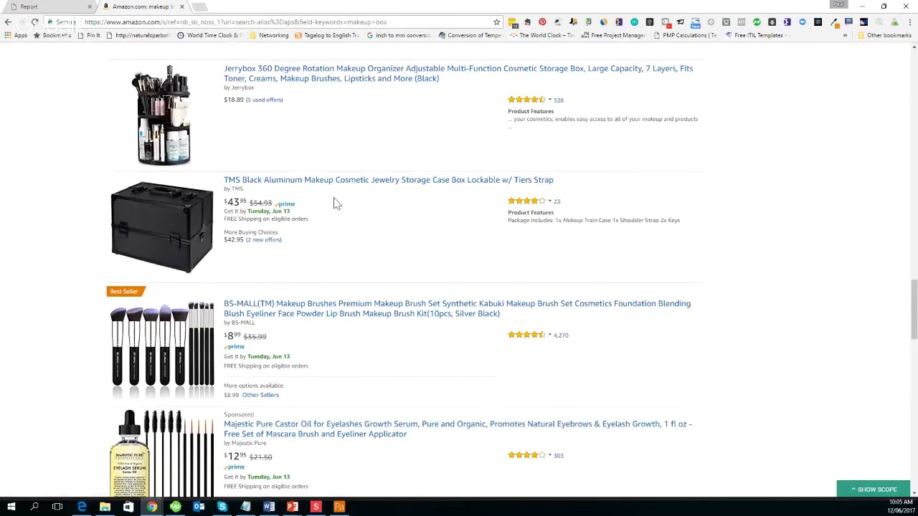
{"action": "scroll", "coordinate": [337, 212], "scroll_direction": "down", "scroll_amount": 4}
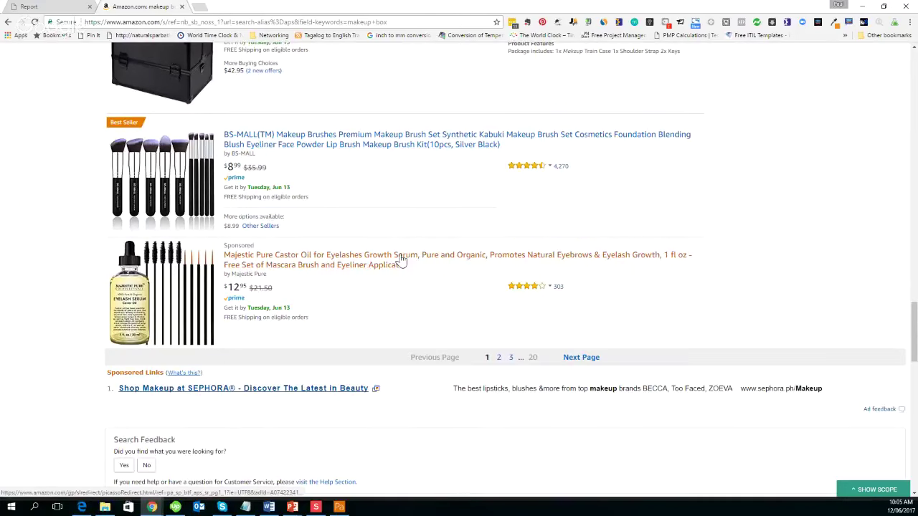
{"action": "left_click", "coordinate": [510, 357]}
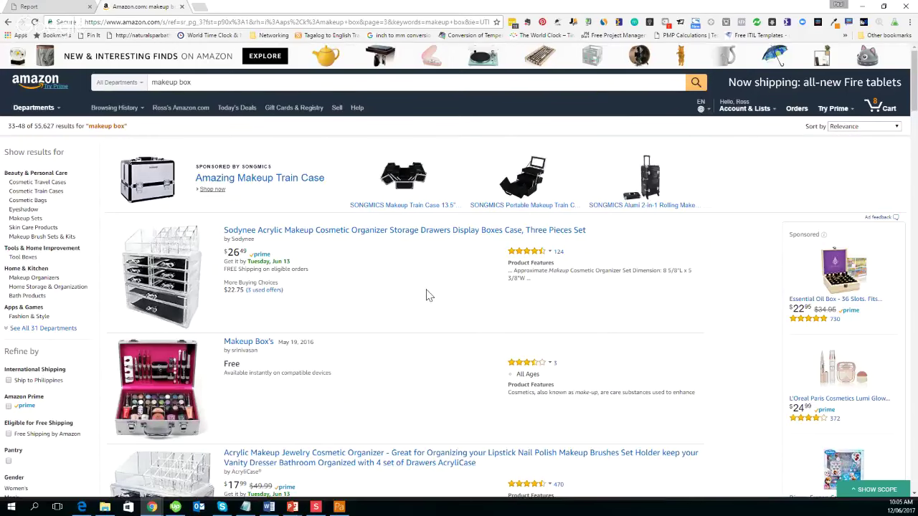
Examine the product styles, prices, ratings and review counts of the makeup box listings on results page 3
{"action": "scroll", "coordinate": [429, 295], "scroll_direction": "down", "scroll_amount": 1}
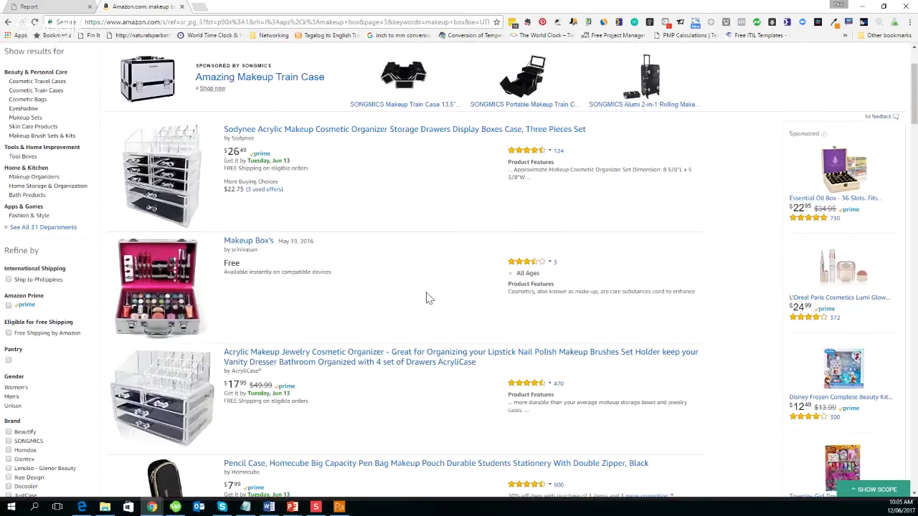
{"action": "scroll", "coordinate": [426, 298], "scroll_direction": "down", "scroll_amount": 5}
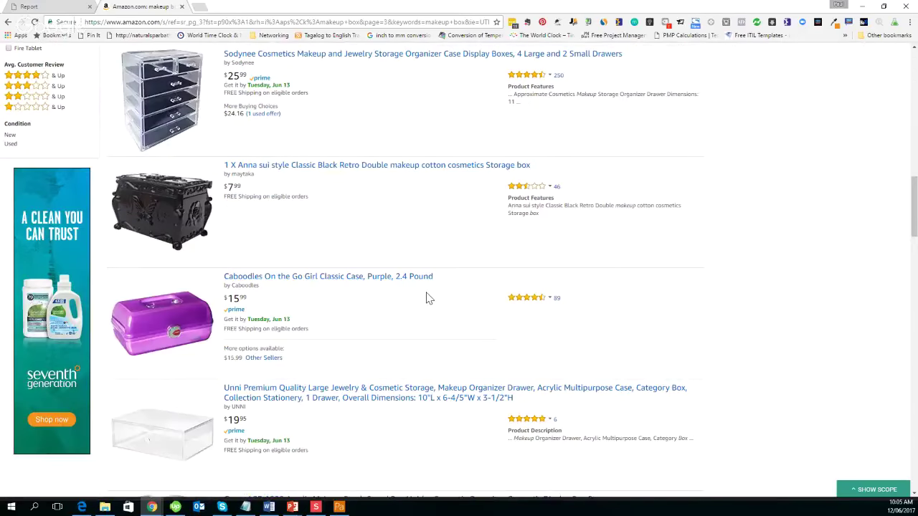
{"action": "scroll", "coordinate": [428, 298], "scroll_direction": "down", "scroll_amount": 5}
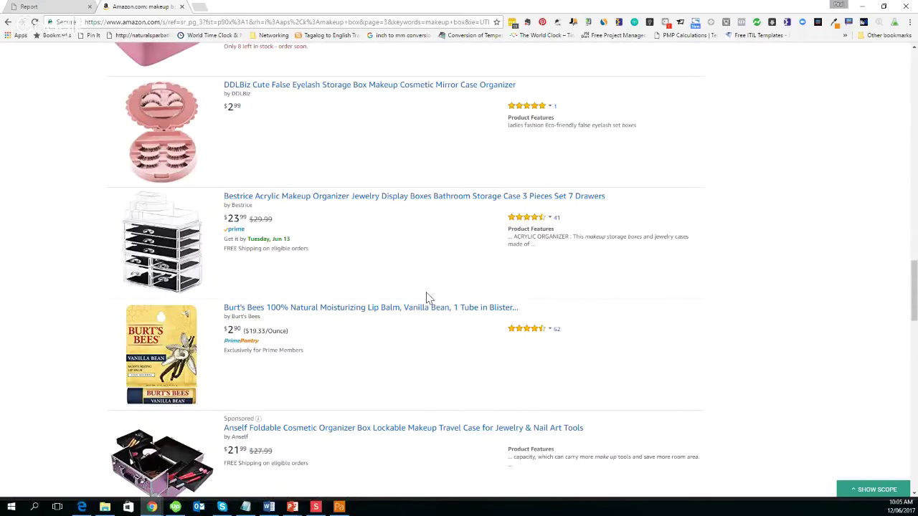
{"action": "scroll", "coordinate": [428, 298], "scroll_direction": "down", "scroll_amount": 5}
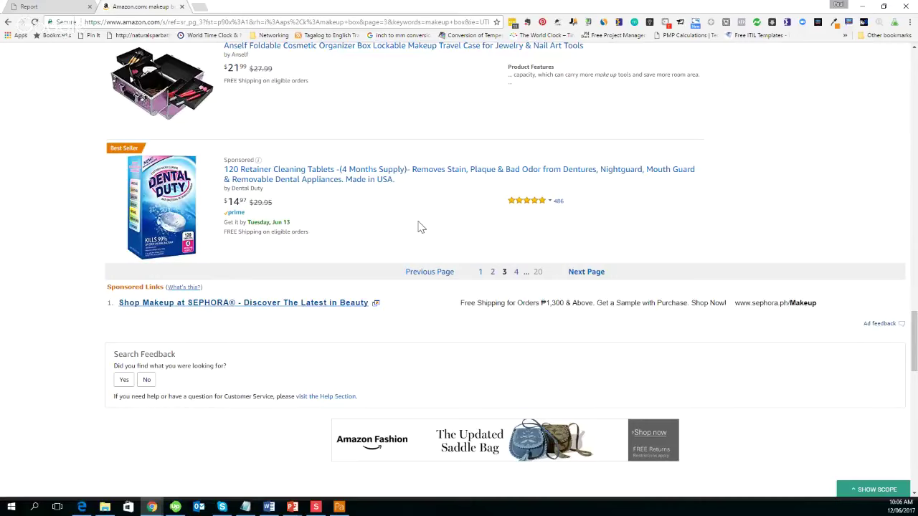
{"action": "scroll", "coordinate": [421, 228], "scroll_direction": "up", "scroll_amount": 8}
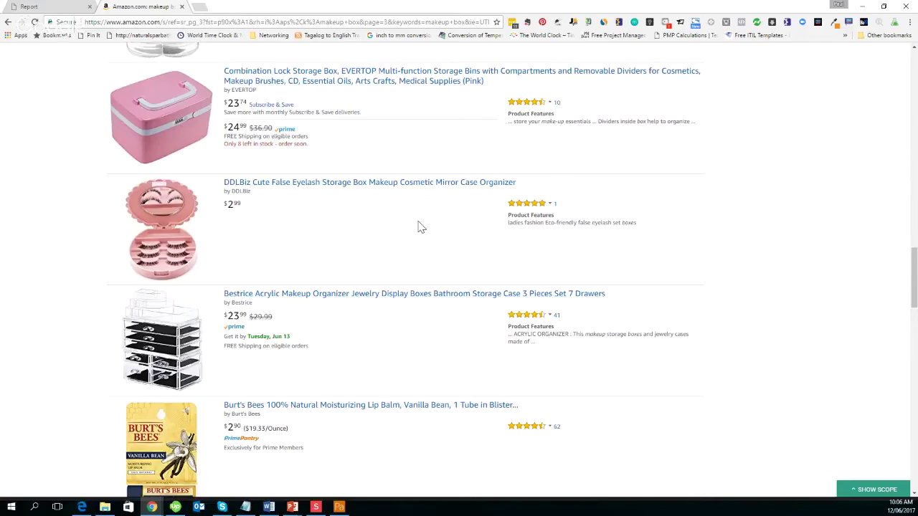
{"action": "scroll", "coordinate": [421, 228], "scroll_direction": "down", "scroll_amount": 5}
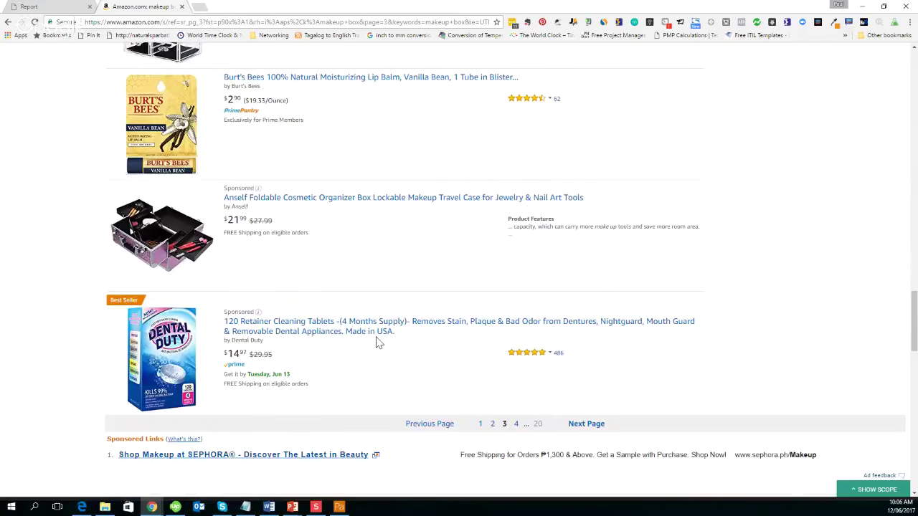
{"action": "scroll", "coordinate": [379, 343], "scroll_direction": "down", "scroll_amount": 5}
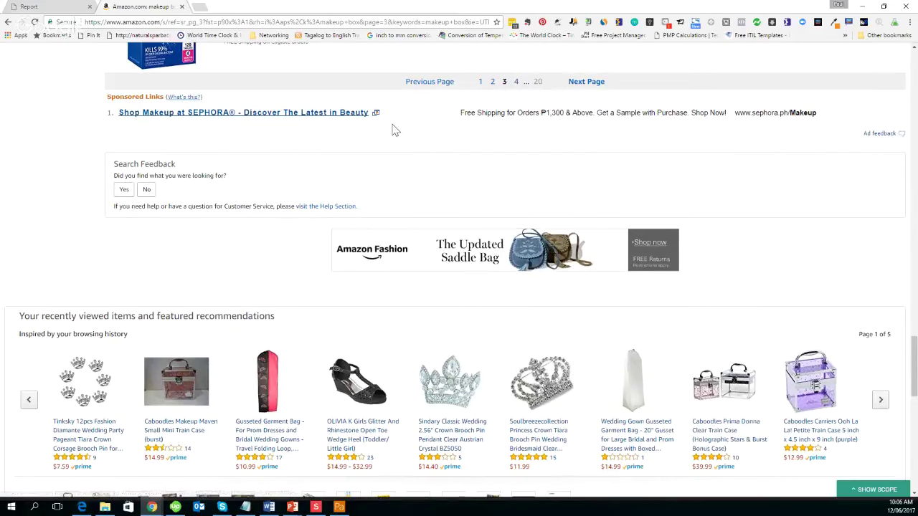
{"action": "scroll", "coordinate": [392, 130], "scroll_direction": "up", "scroll_amount": 5}
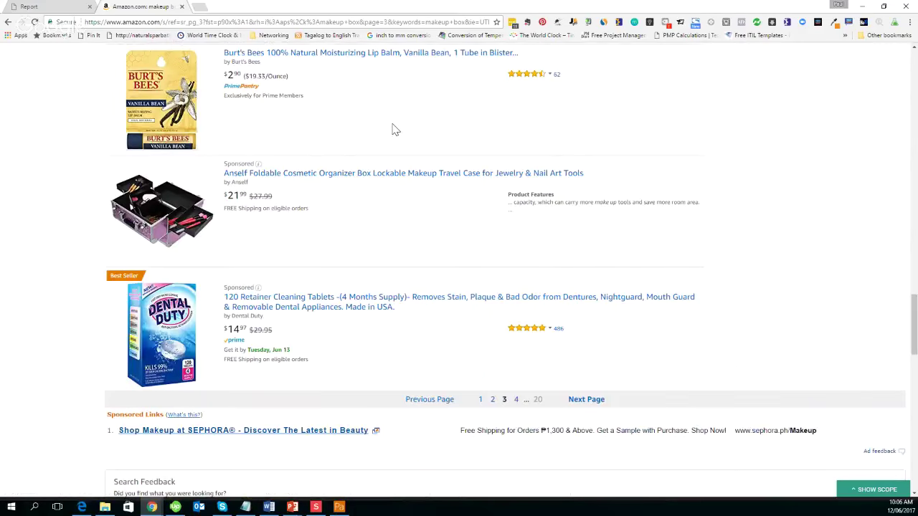
{"action": "scroll", "coordinate": [392, 130], "scroll_direction": "up", "scroll_amount": 10}
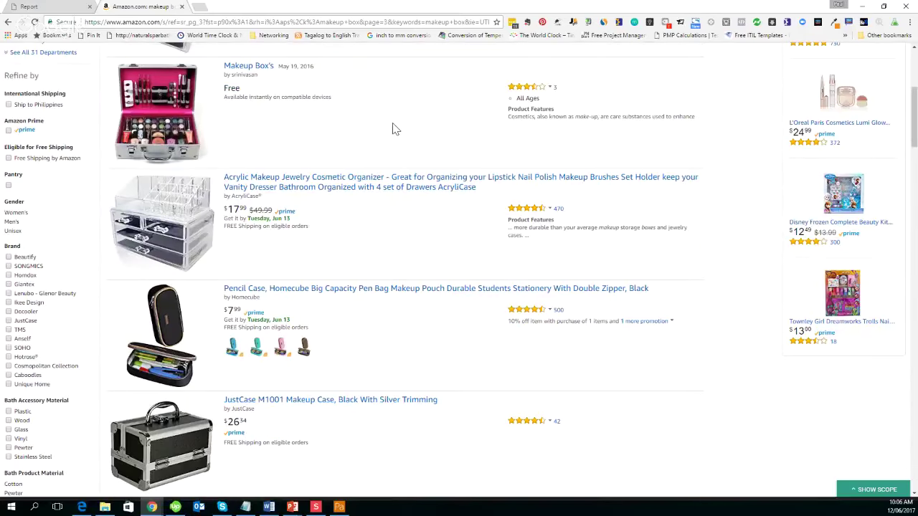
{"action": "scroll", "coordinate": [392, 130], "scroll_direction": "up", "scroll_amount": 2}
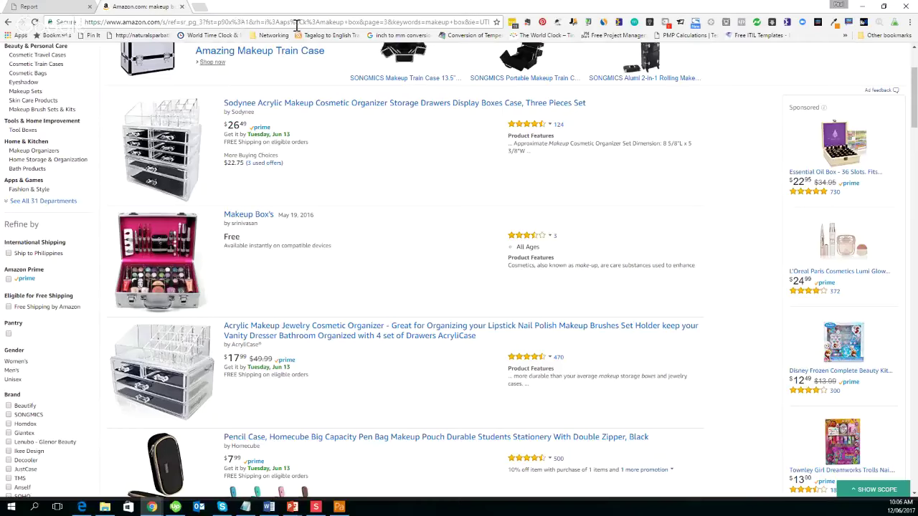
Change the page number in the search results URL to 20 and review the makeup box listings on that last page
{"action": "left_click", "coordinate": [387, 22]}
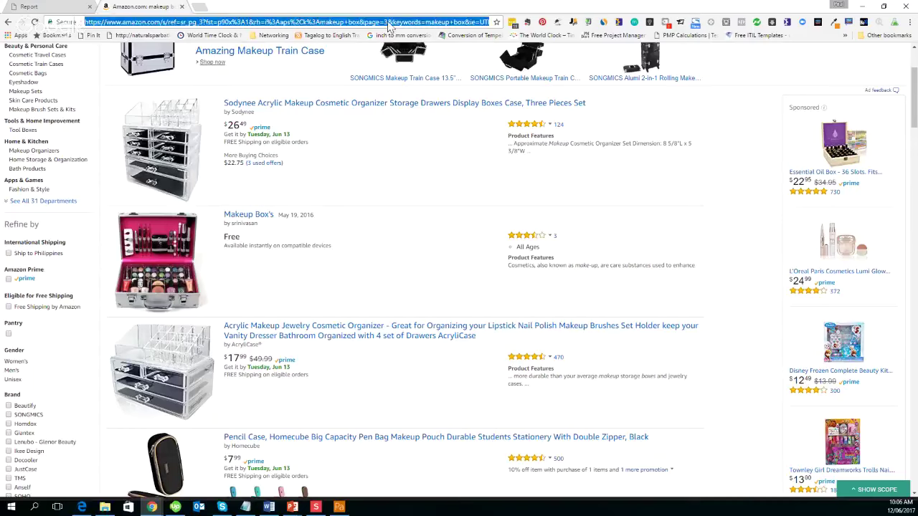
{"action": "left_click", "coordinate": [388, 23]}
{"action": "left_click_drag", "start_coordinate": [387, 23], "coordinate": [364, 23]}
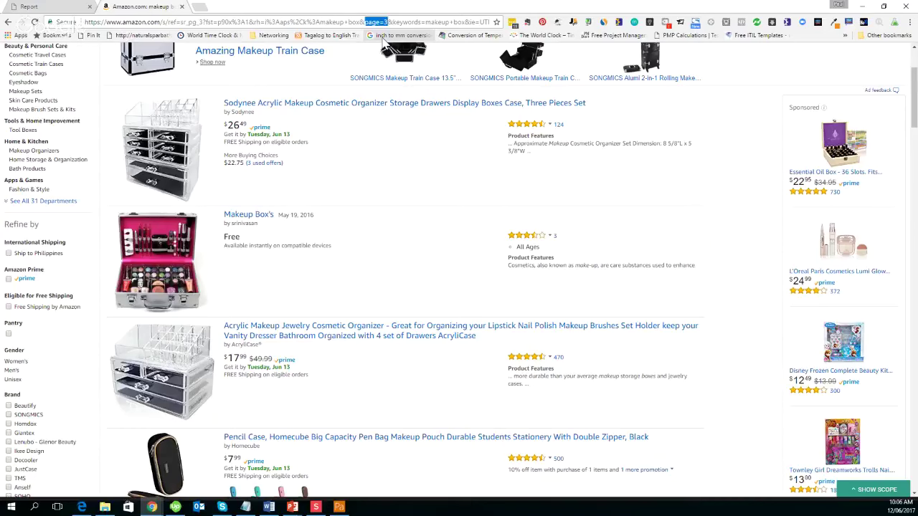
{"action": "left_click", "coordinate": [390, 24]}
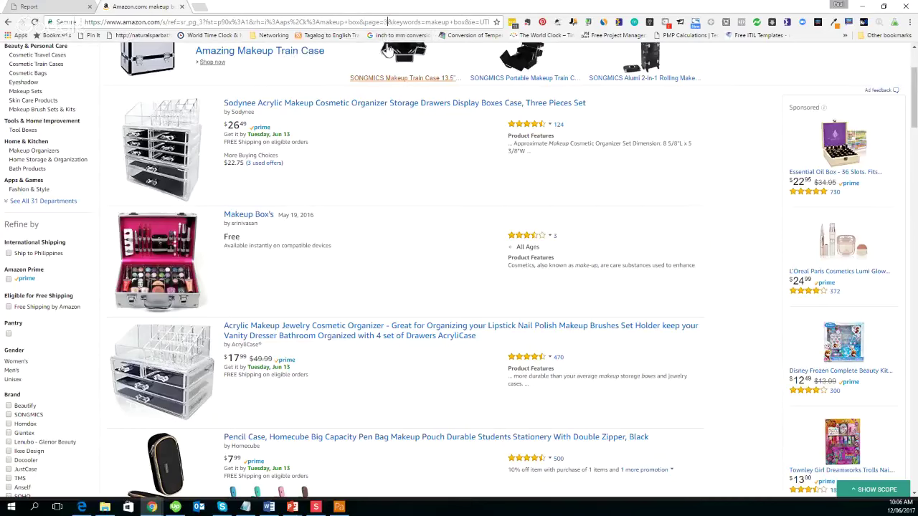
{"action": "key", "text": "BackSpace"}
{"action": "type", "text": "20"}
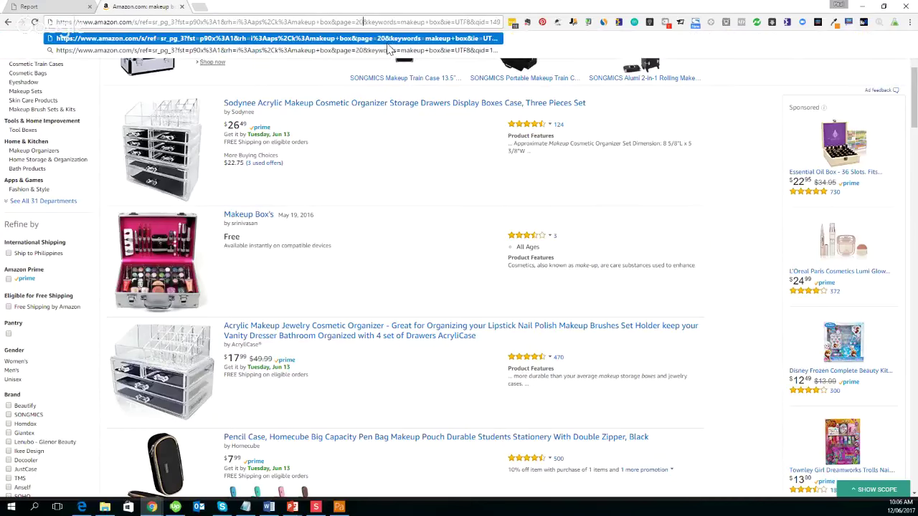
{"action": "key", "text": "Return"}
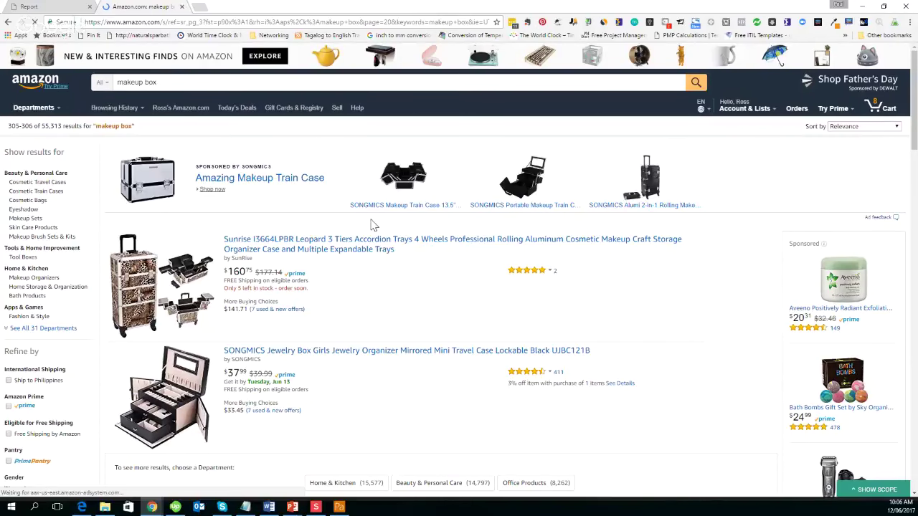
{"action": "scroll", "coordinate": [373, 225], "scroll_direction": "down", "scroll_amount": 3}
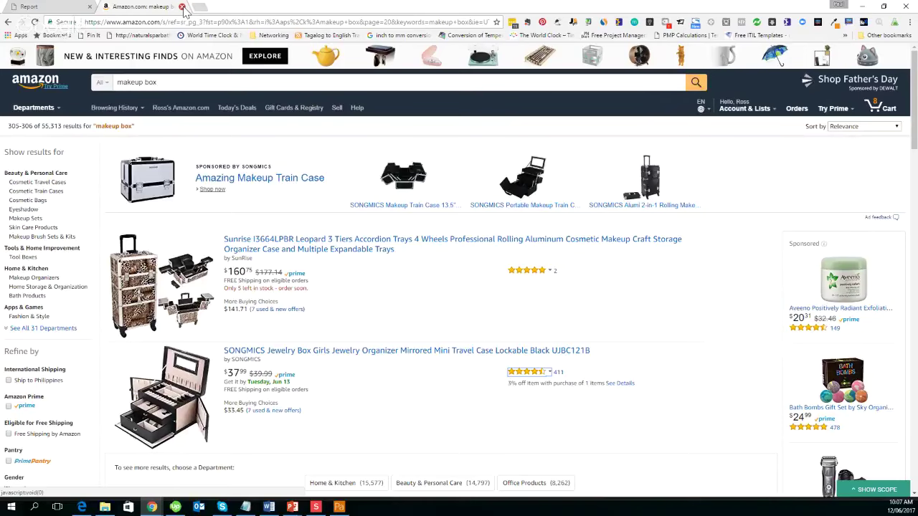
Close the makeup box search results and examine the report's products below the Caboodles case, comparing category, rank, price, reviews, seller type and score
{"action": "left_click", "coordinate": [182, 7]}
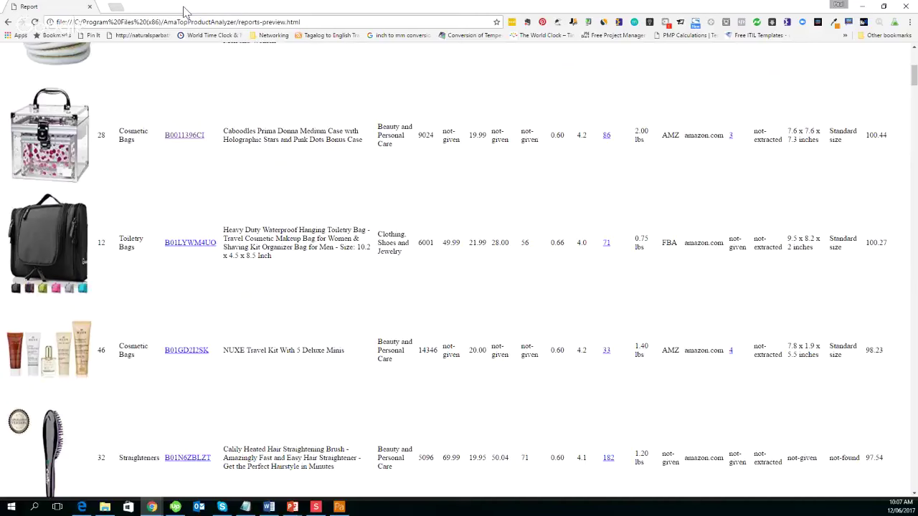
{"action": "scroll", "coordinate": [311, 167], "scroll_direction": "down", "scroll_amount": 1}
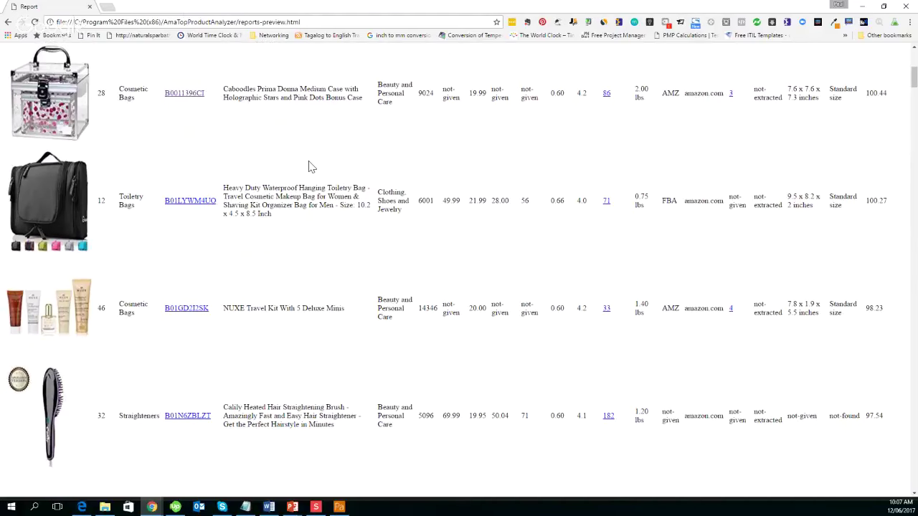
{"action": "scroll", "coordinate": [309, 167], "scroll_direction": "down", "scroll_amount": 5}
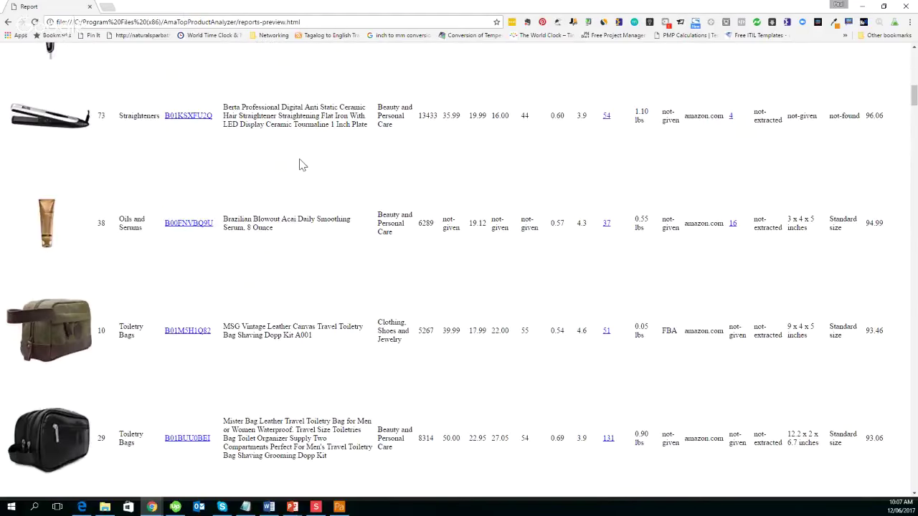
{"action": "scroll", "coordinate": [316, 172], "scroll_direction": "down", "scroll_amount": 5}
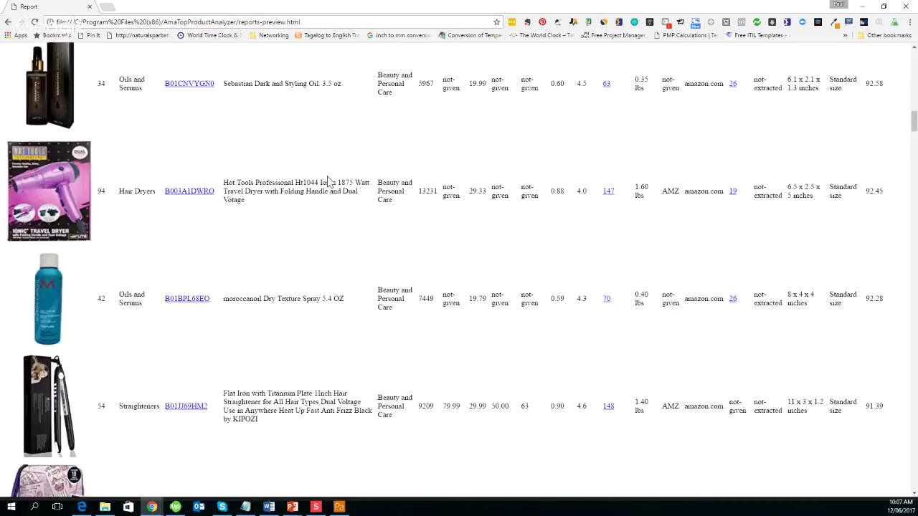
{"action": "scroll", "coordinate": [433, 167], "scroll_direction": "down", "scroll_amount": 3}
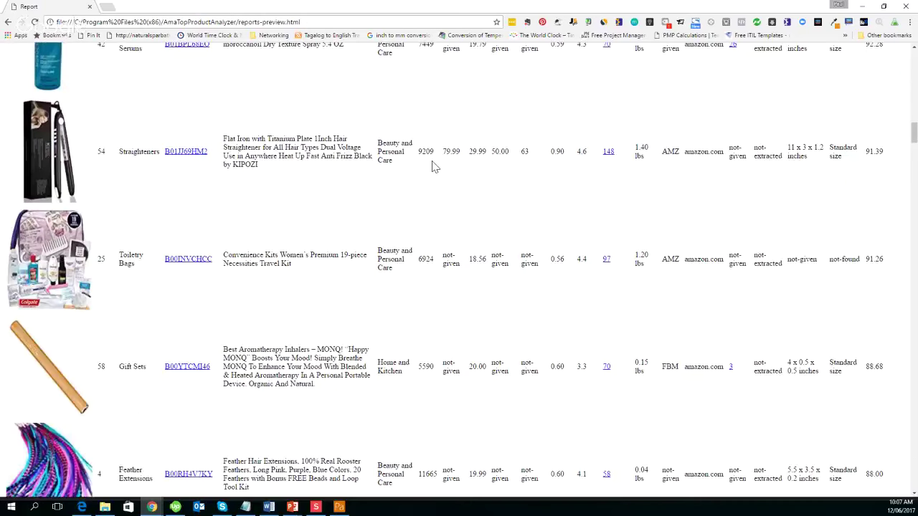
{"action": "scroll", "coordinate": [432, 167], "scroll_direction": "down", "scroll_amount": 2}
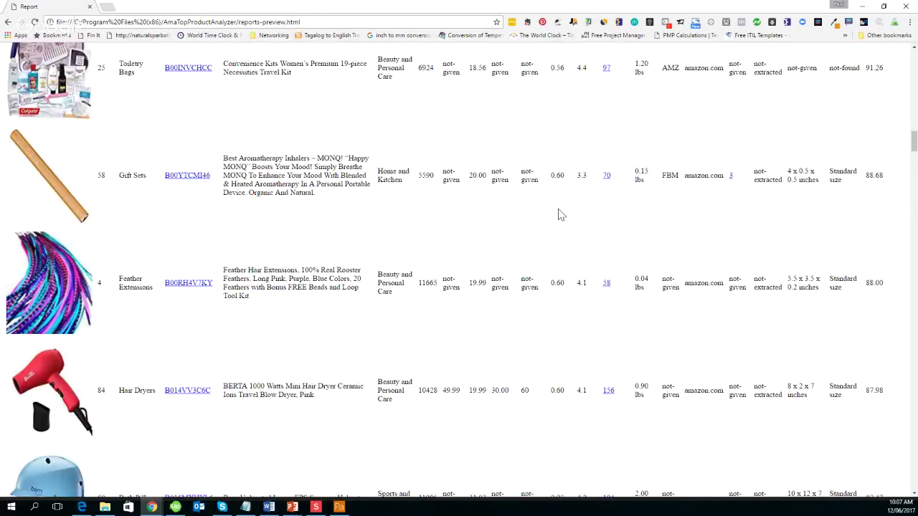
{"action": "scroll", "coordinate": [561, 214], "scroll_direction": "down", "scroll_amount": 3}
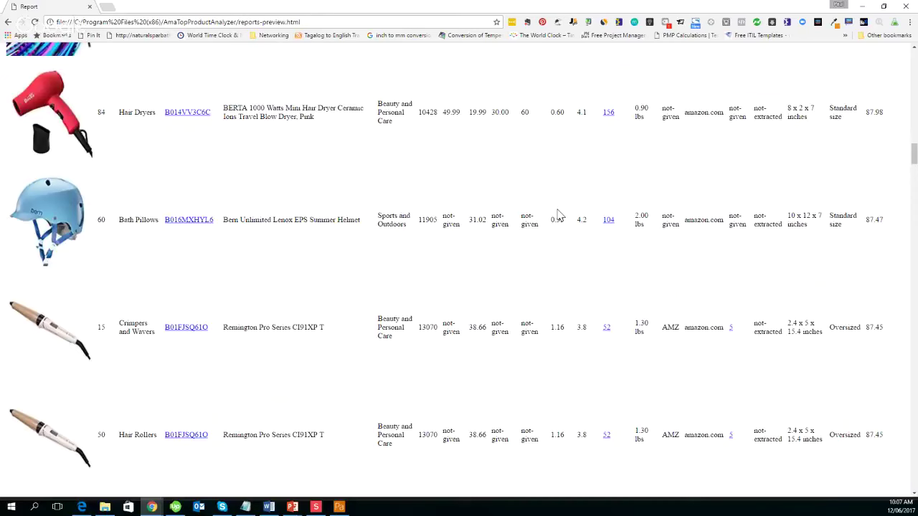
{"action": "scroll", "coordinate": [559, 215], "scroll_direction": "down", "scroll_amount": 5}
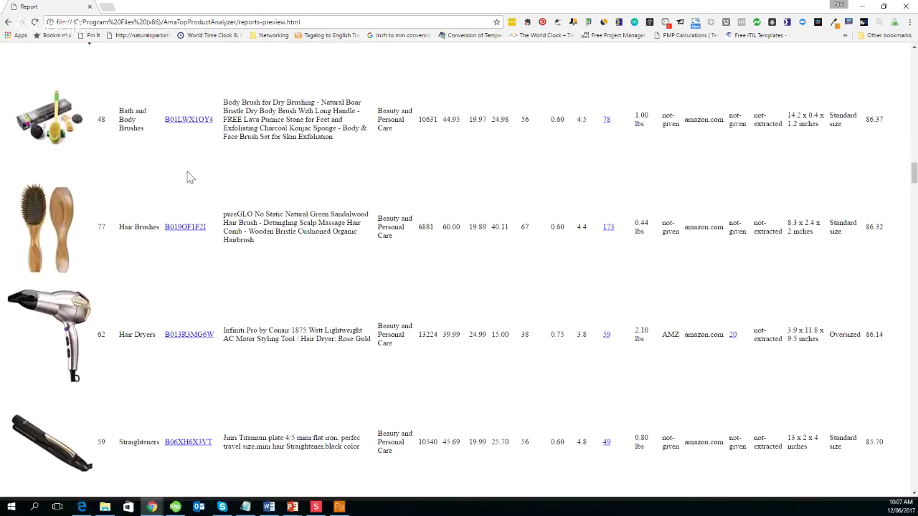
{"action": "scroll", "coordinate": [205, 181], "scroll_direction": "down", "scroll_amount": 3}
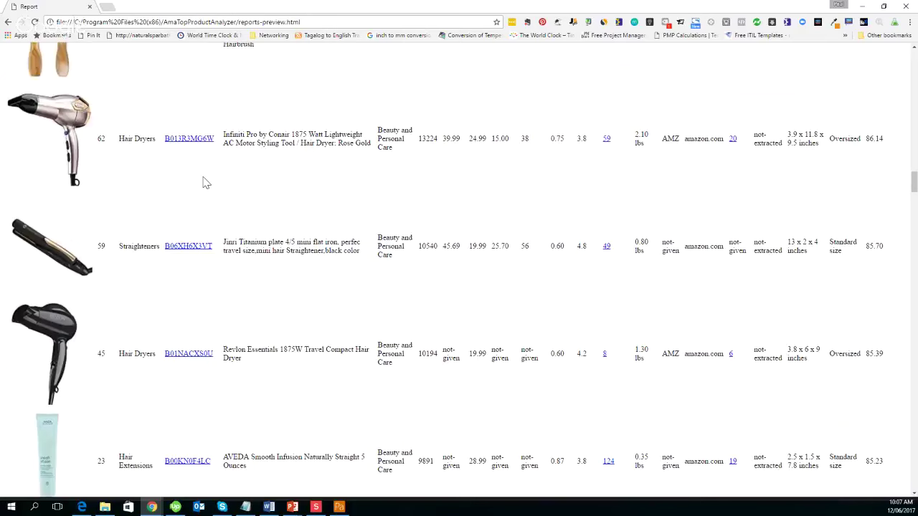
{"action": "scroll", "coordinate": [418, 192], "scroll_direction": "down", "scroll_amount": 5}
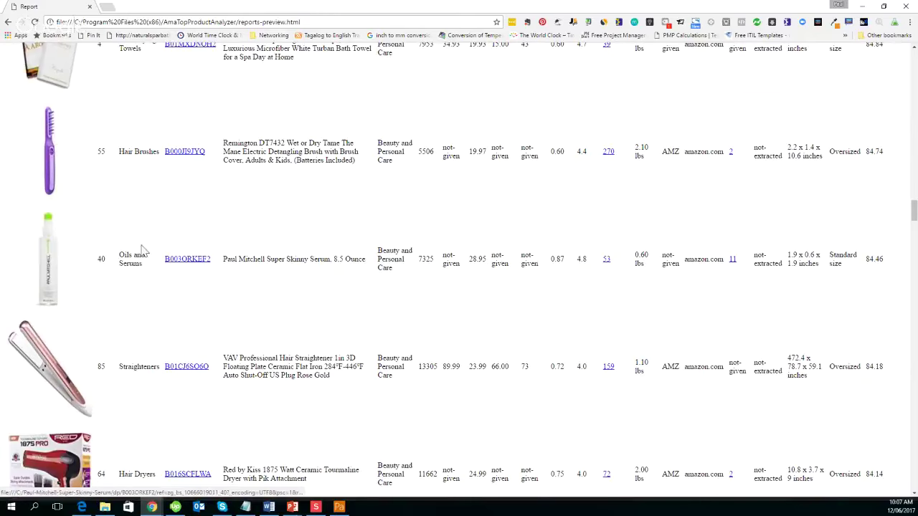
{"action": "scroll", "coordinate": [235, 242], "scroll_direction": "down", "scroll_amount": 1}
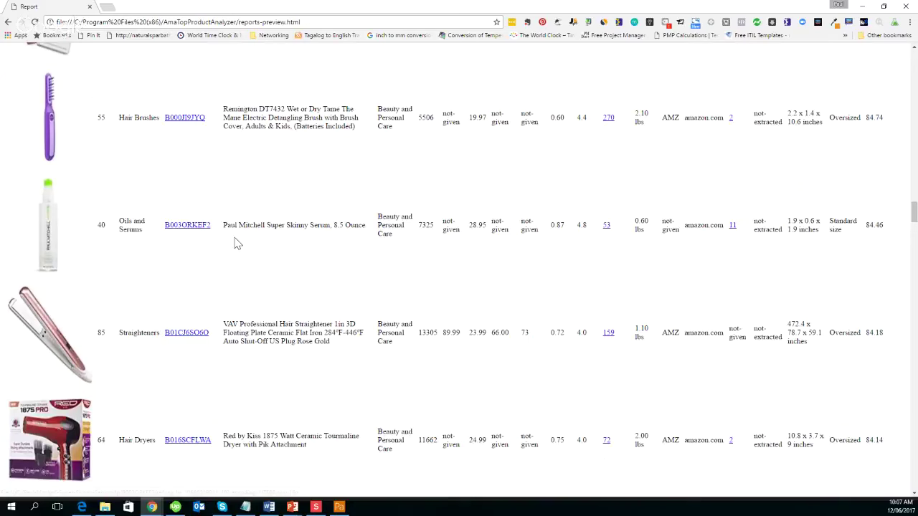
{"action": "scroll", "coordinate": [461, 182], "scroll_direction": "down", "scroll_amount": 4}
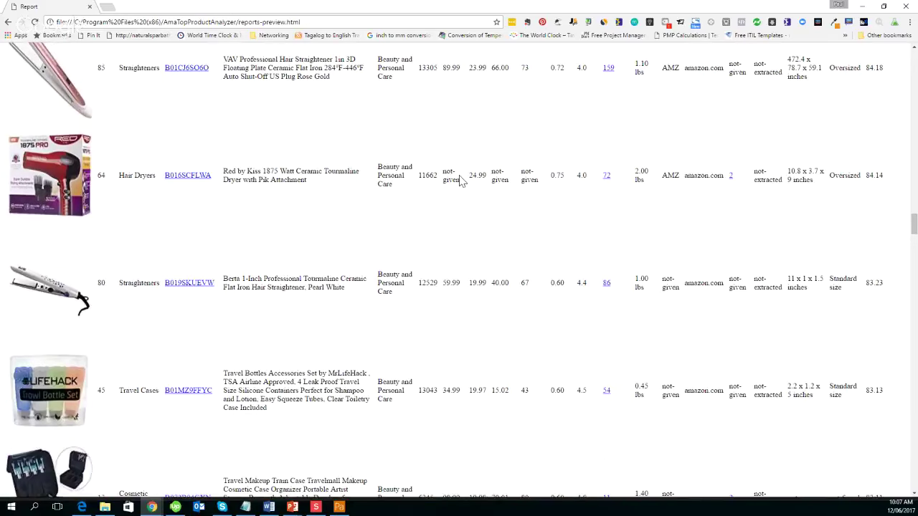
{"action": "scroll", "coordinate": [502, 183], "scroll_direction": "down", "scroll_amount": 10}
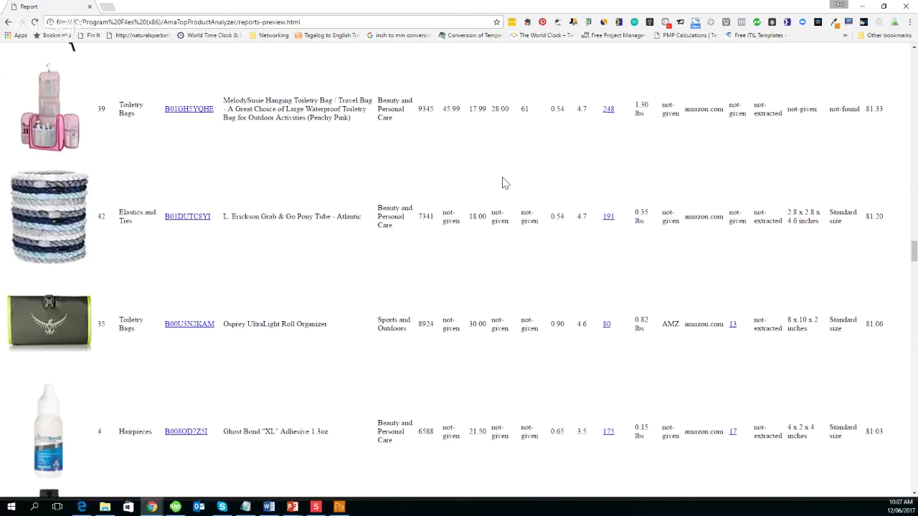
{"action": "scroll", "coordinate": [502, 183], "scroll_direction": "down", "scroll_amount": 1}
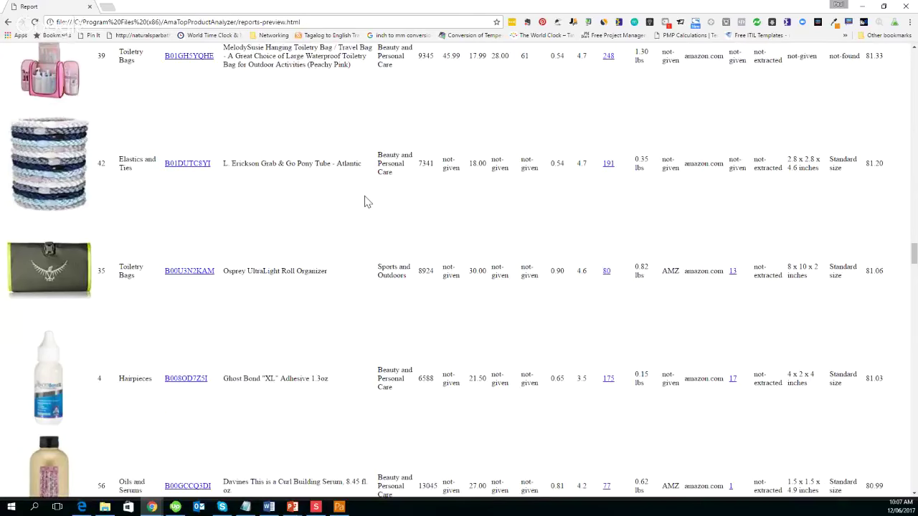
{"action": "scroll", "coordinate": [365, 201], "scroll_direction": "down", "scroll_amount": 1}
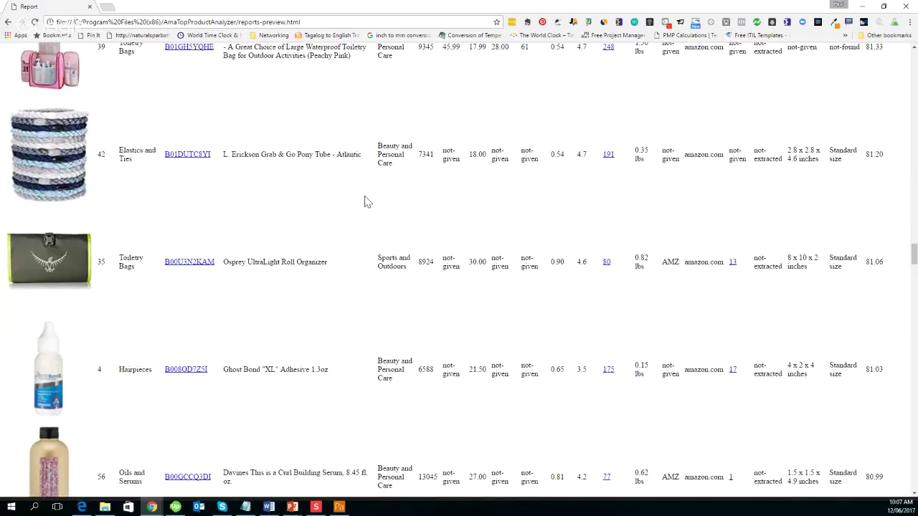
Open the Amazon listing of the Osprey UltraLight Roll Organizer from the report and copy "Roll Organizer" from its title
{"action": "scroll", "coordinate": [364, 201], "scroll_direction": "down", "scroll_amount": 2}
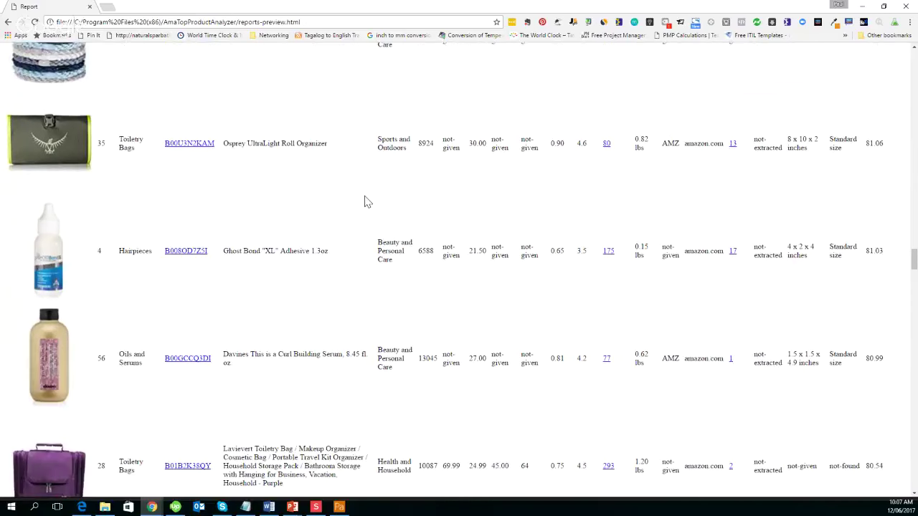
{"action": "scroll", "coordinate": [364, 202], "scroll_direction": "down", "scroll_amount": 1}
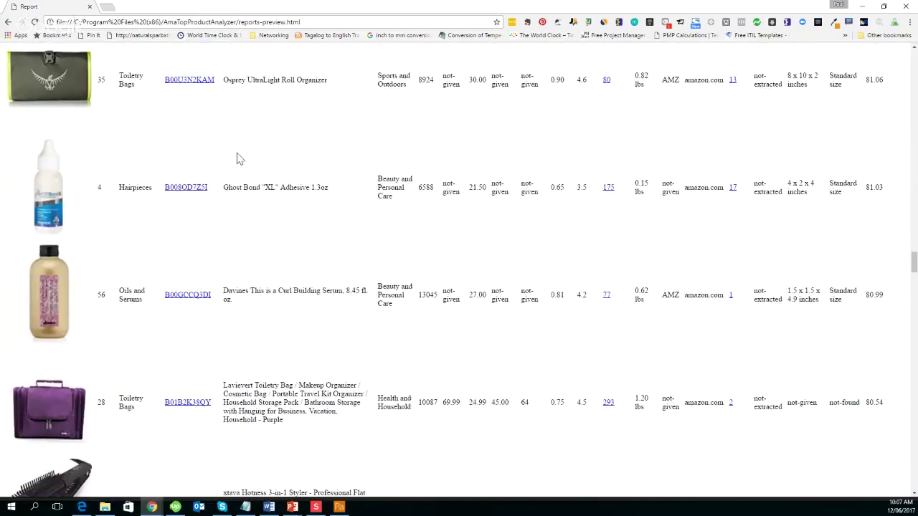
{"action": "left_click", "coordinate": [184, 82]}
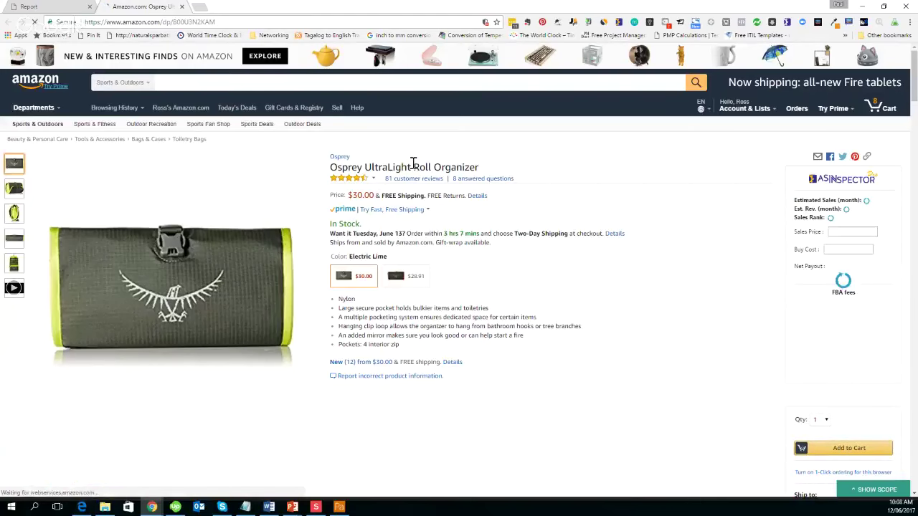
{"action": "left_click_drag", "start_coordinate": [414, 167], "coordinate": [482, 172]}
{"action": "key", "text": "ctrl+c"}
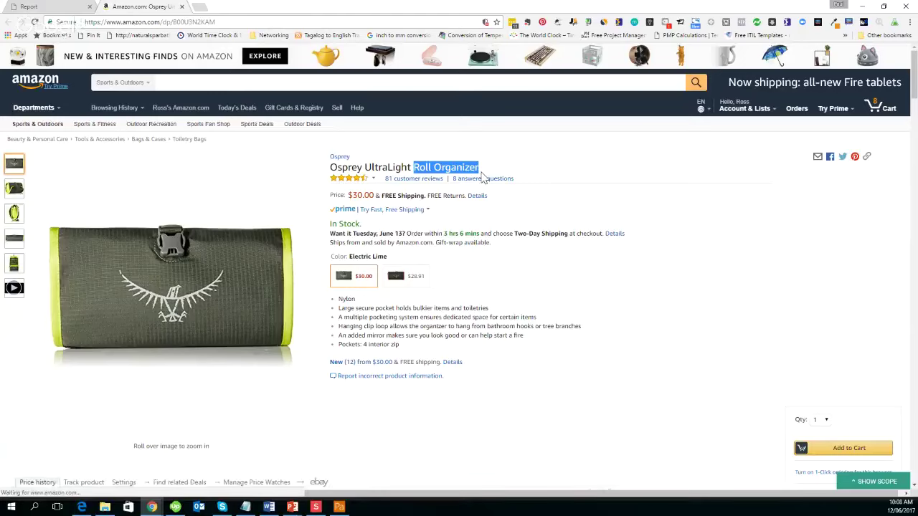
Search Amazon for "Roll Organizer" across All Departments
{"action": "left_click", "coordinate": [168, 80]}
{"action": "key", "text": "ctrl+v"}
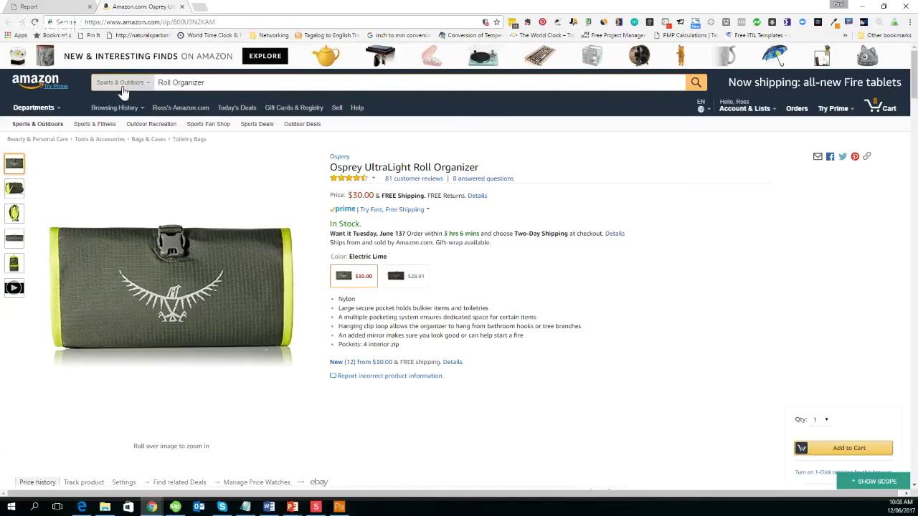
{"action": "left_click", "coordinate": [147, 84]}
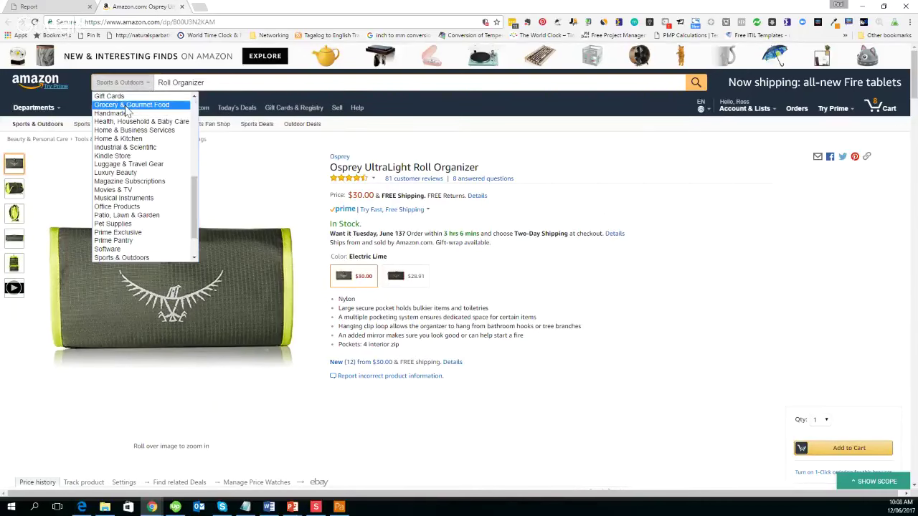
{"action": "scroll", "coordinate": [129, 105], "scroll_direction": "up", "scroll_amount": 5}
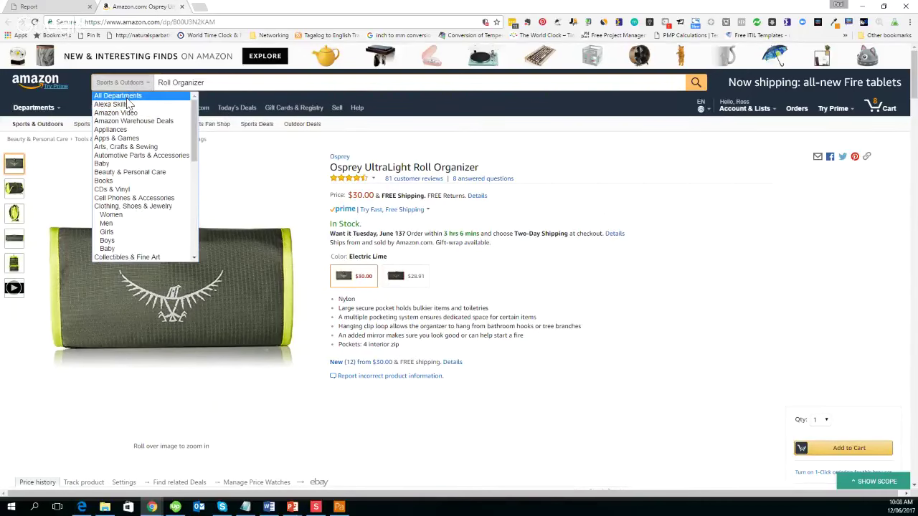
{"action": "left_click", "coordinate": [122, 96]}
{"action": "left_click", "coordinate": [695, 83]}
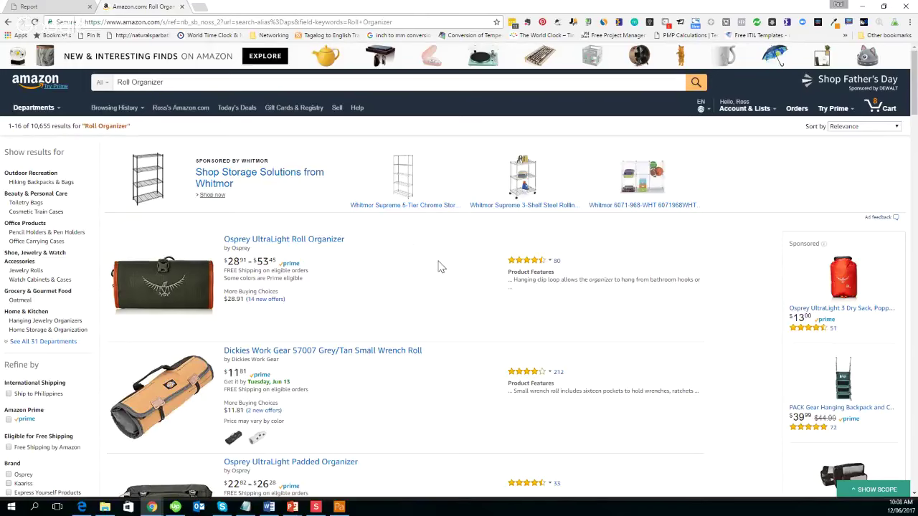
Examine the product types, prices, ratings and review counts of the roll organizer listings on the first results page
{"action": "scroll", "coordinate": [440, 267], "scroll_direction": "down", "scroll_amount": 1}
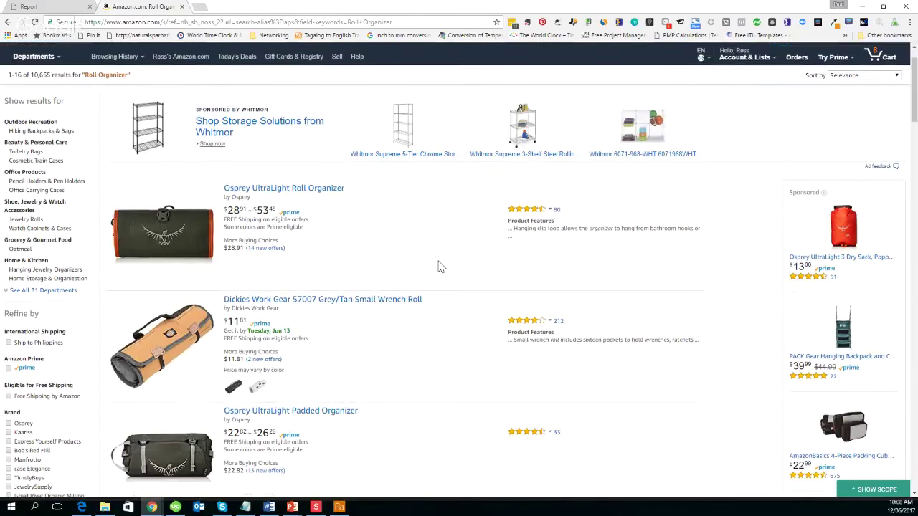
{"action": "scroll", "coordinate": [440, 266], "scroll_direction": "down", "scroll_amount": 5}
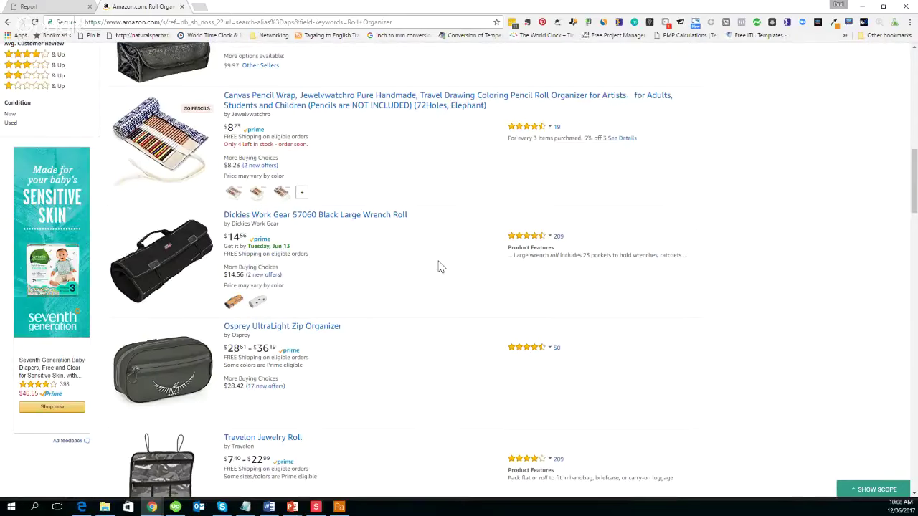
{"action": "scroll", "coordinate": [440, 267], "scroll_direction": "down", "scroll_amount": 6}
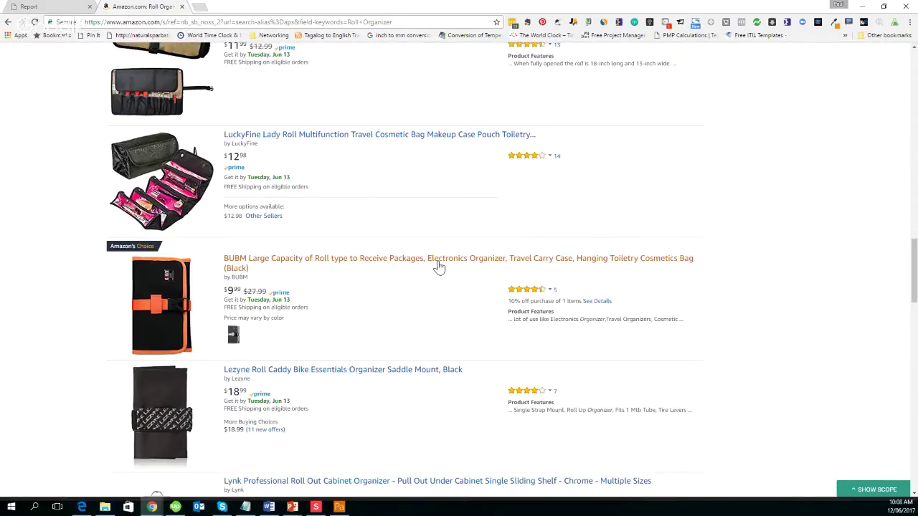
{"action": "scroll", "coordinate": [439, 267], "scroll_direction": "up", "scroll_amount": 12}
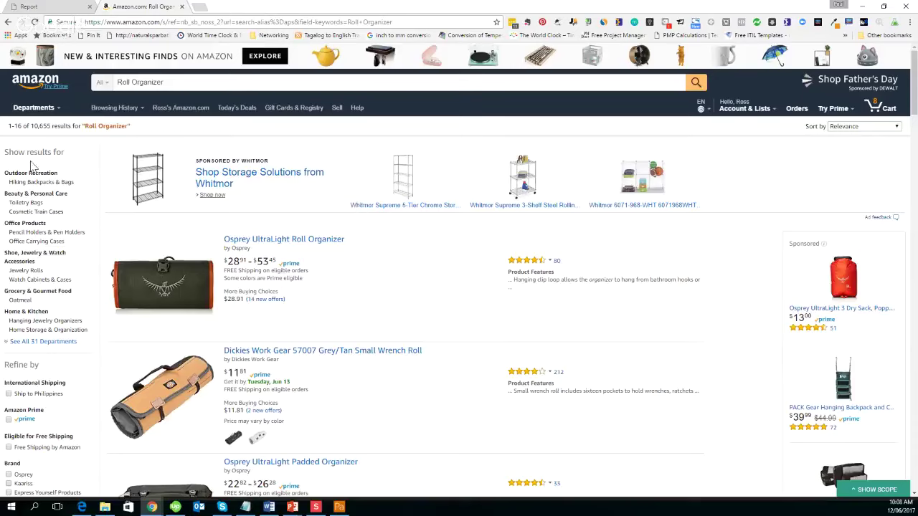
Narrow the roll organizer results to Toiletry Bags and check the competing listings
{"action": "left_click", "coordinate": [23, 206]}
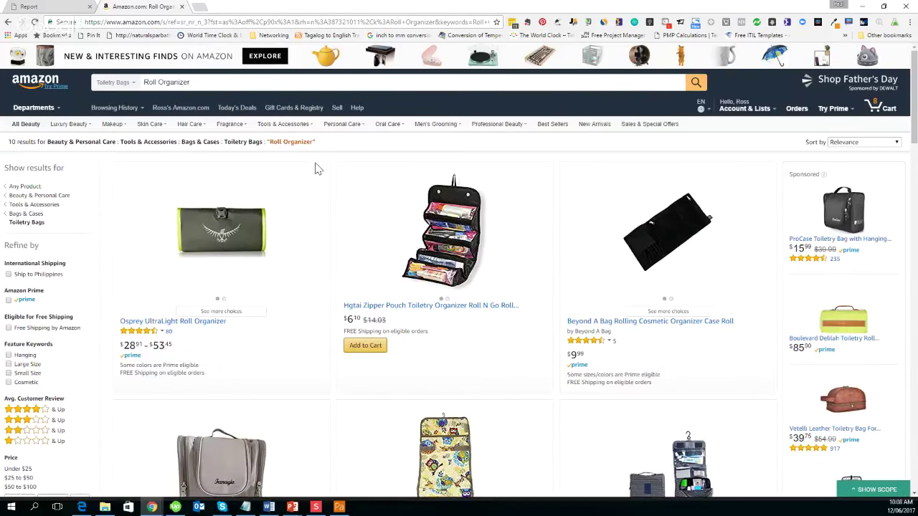
{"action": "scroll", "coordinate": [327, 201], "scroll_direction": "down", "scroll_amount": 1}
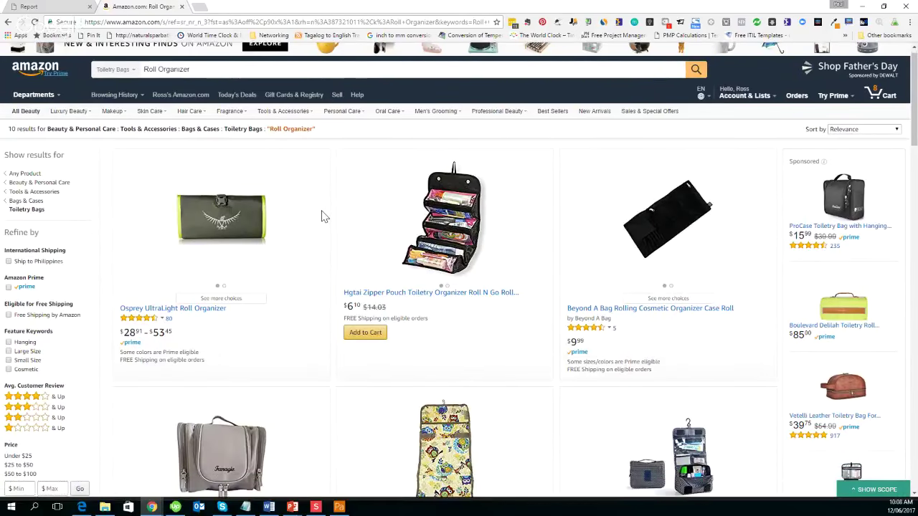
{"action": "scroll", "coordinate": [322, 213], "scroll_direction": "up", "scroll_amount": 1}
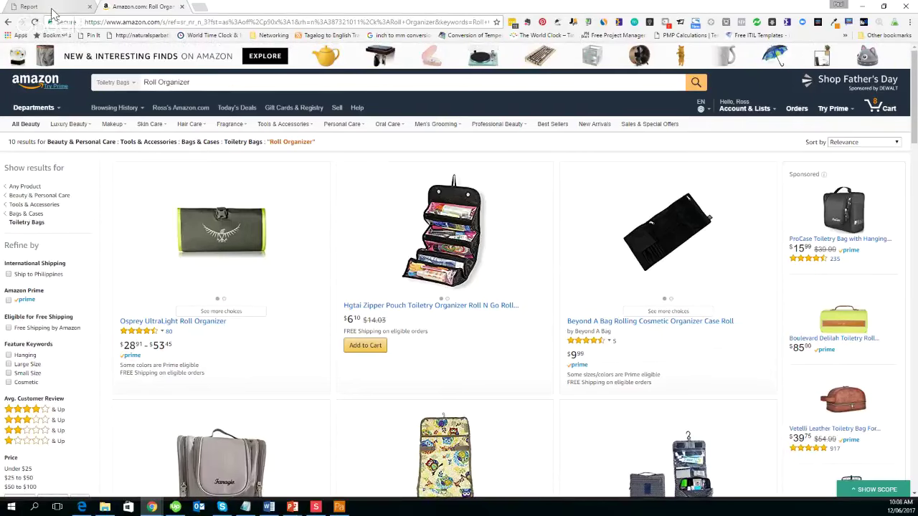
Return to the report and examine the lower-scored products down to the end of the list, comparing category, rank, price, reviews and seller type
{"action": "left_click", "coordinate": [52, 10]}
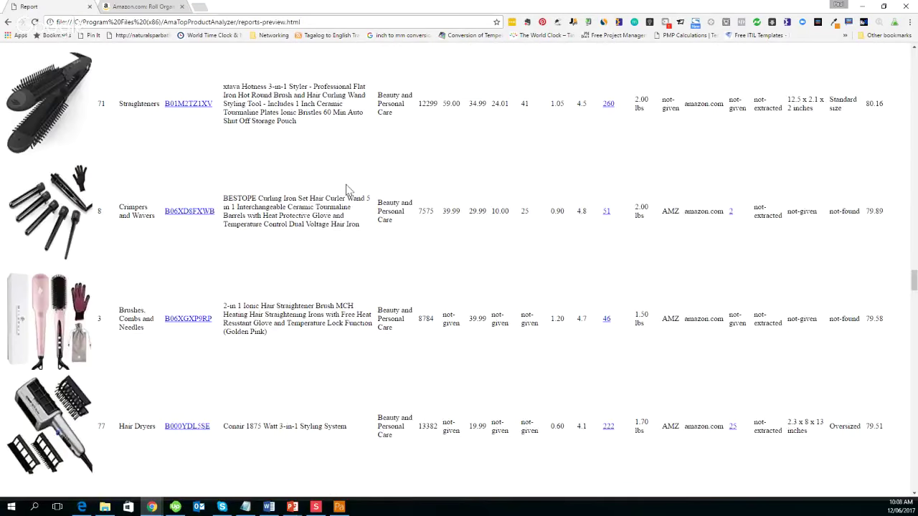
{"action": "scroll", "coordinate": [346, 189], "scroll_direction": "down", "scroll_amount": 3}
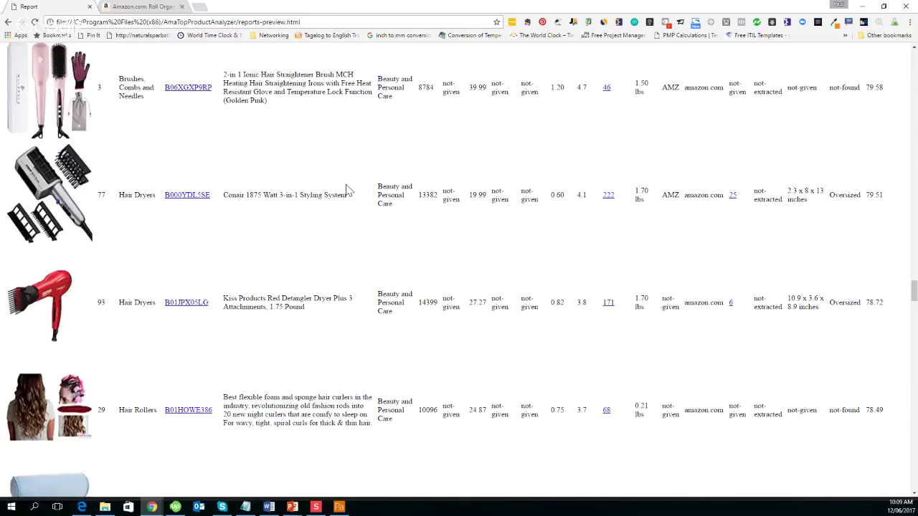
{"action": "scroll", "coordinate": [351, 192], "scroll_direction": "down", "scroll_amount": 4}
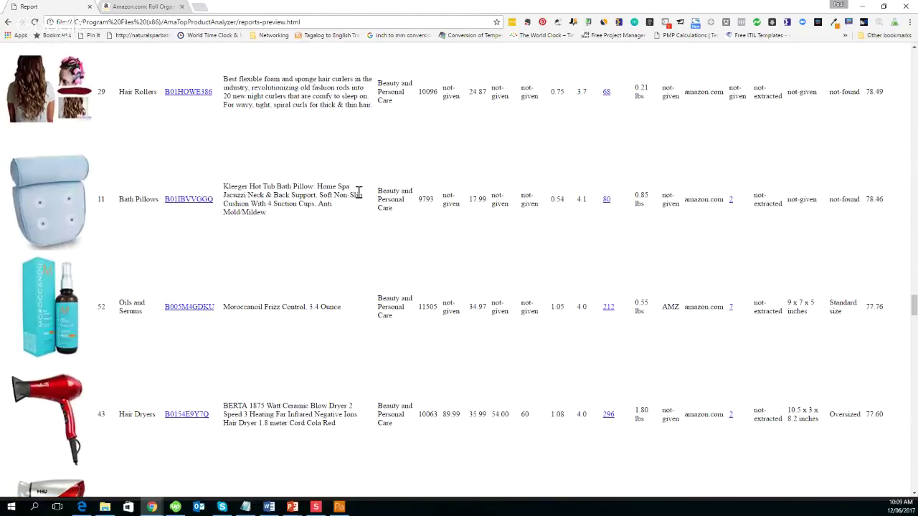
{"action": "scroll", "coordinate": [358, 192], "scroll_direction": "down", "scroll_amount": 4}
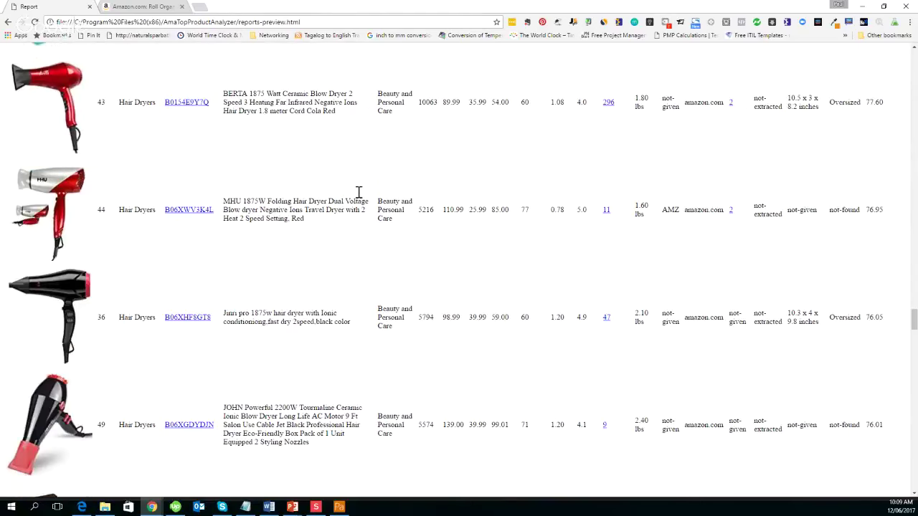
{"action": "scroll", "coordinate": [358, 192], "scroll_direction": "down", "scroll_amount": 4}
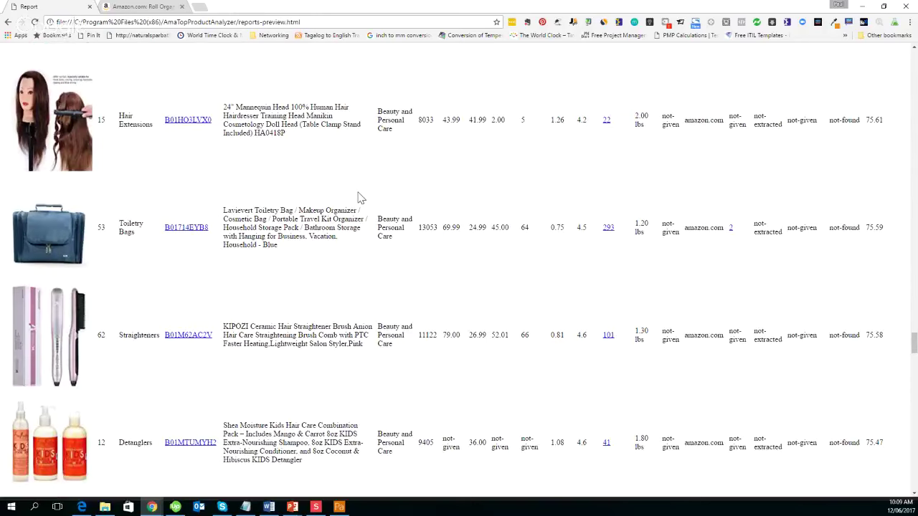
{"action": "scroll", "coordinate": [359, 193], "scroll_direction": "down", "scroll_amount": 6}
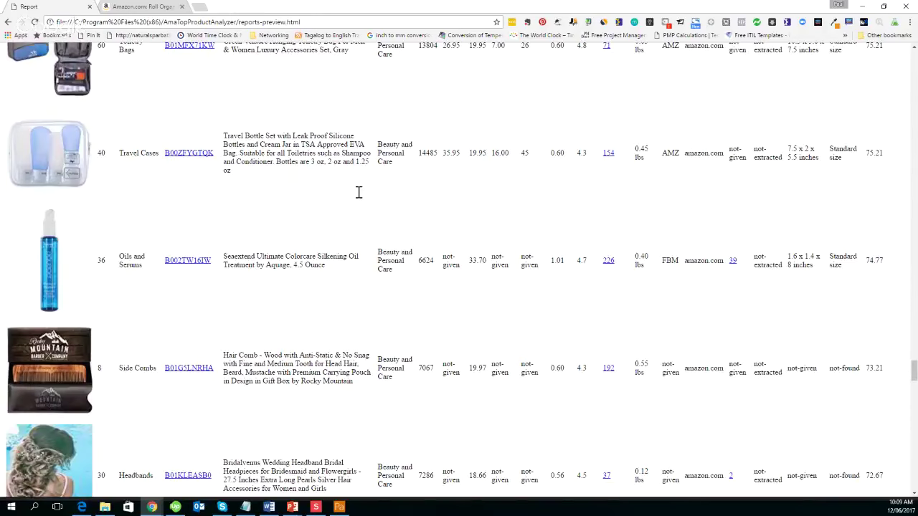
{"action": "scroll", "coordinate": [359, 194], "scroll_direction": "down", "scroll_amount": 4}
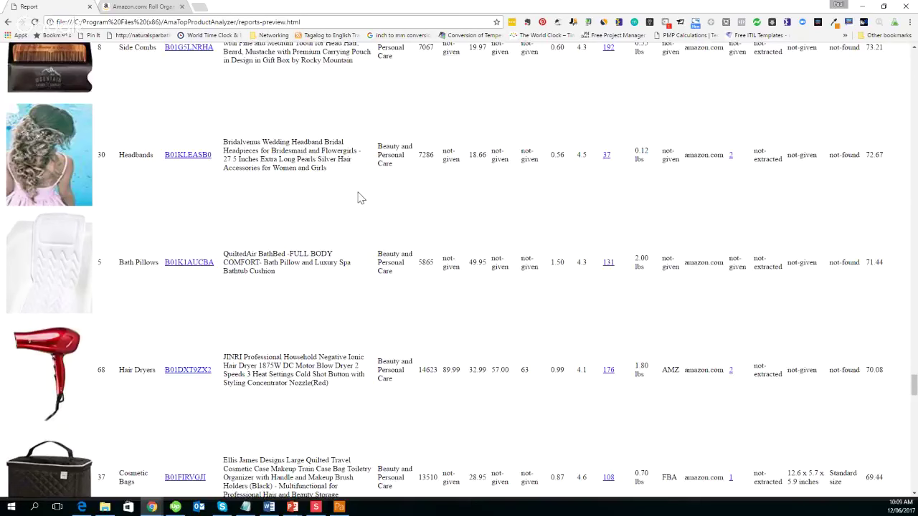
{"action": "scroll", "coordinate": [361, 199], "scroll_direction": "down", "scroll_amount": 3}
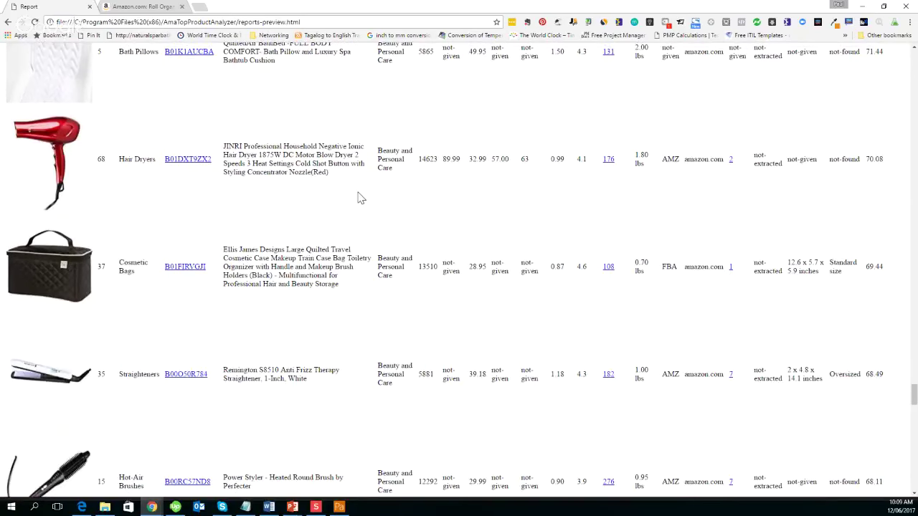
{"action": "scroll", "coordinate": [360, 198], "scroll_direction": "up", "scroll_amount": 1}
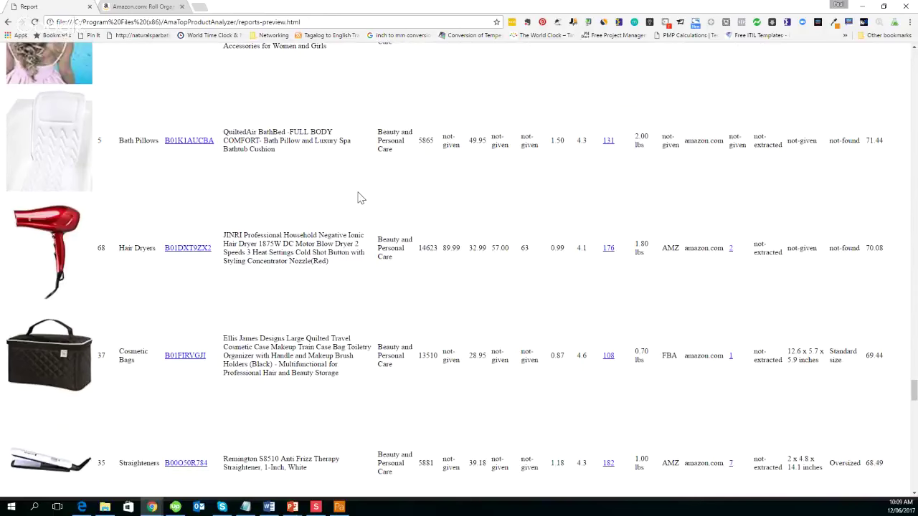
{"action": "scroll", "coordinate": [361, 198], "scroll_direction": "down", "scroll_amount": 6}
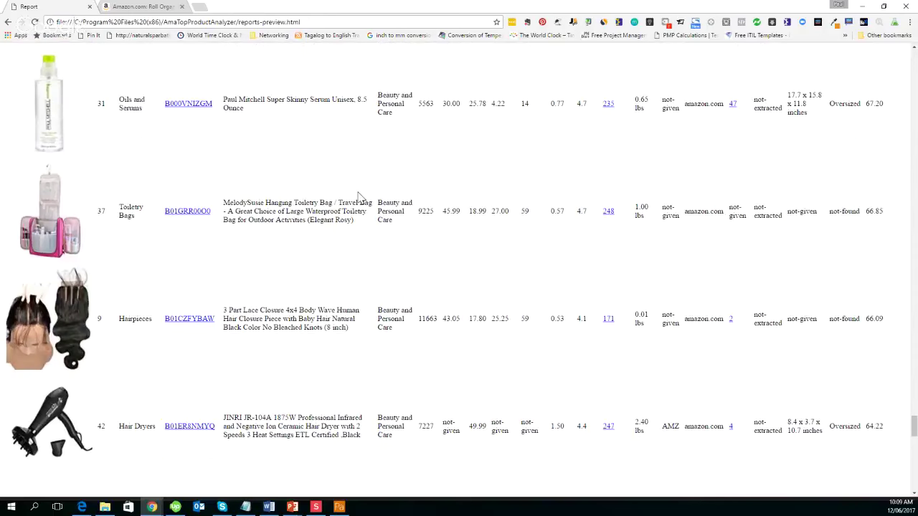
{"action": "scroll", "coordinate": [360, 199], "scroll_direction": "down", "scroll_amount": 3}
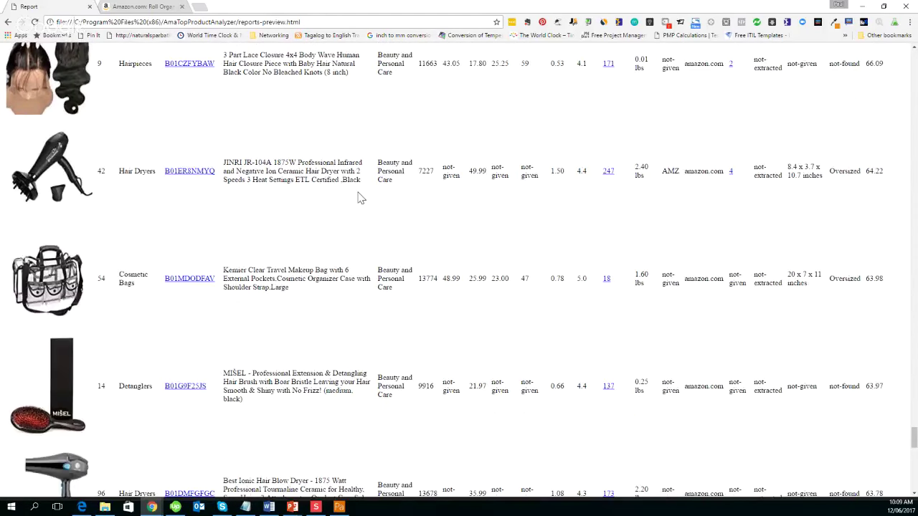
{"action": "scroll", "coordinate": [242, 178], "scroll_direction": "up", "scroll_amount": 2}
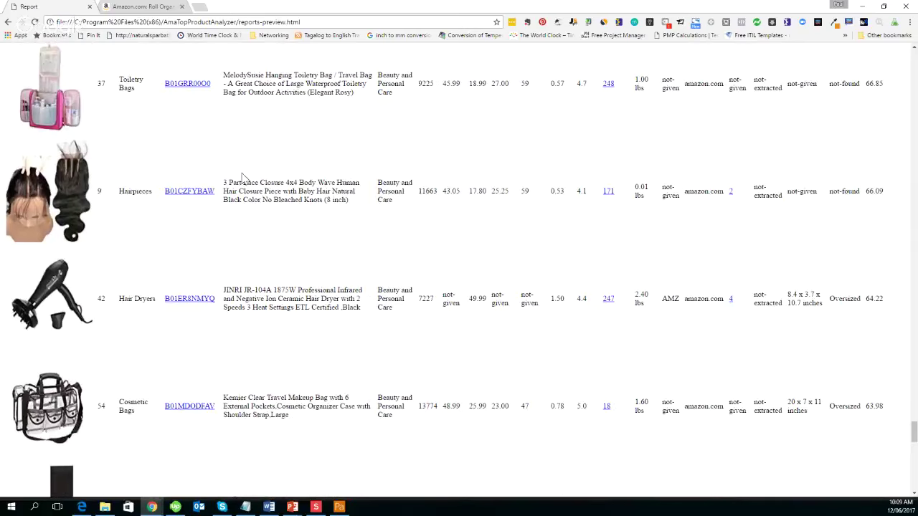
{"action": "scroll", "coordinate": [329, 184], "scroll_direction": "down", "scroll_amount": 6}
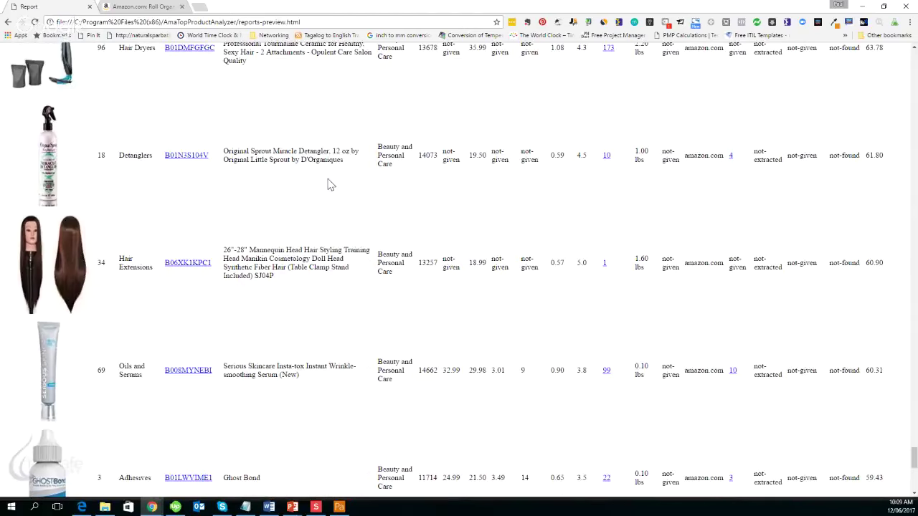
{"action": "scroll", "coordinate": [328, 184], "scroll_direction": "down", "scroll_amount": 5}
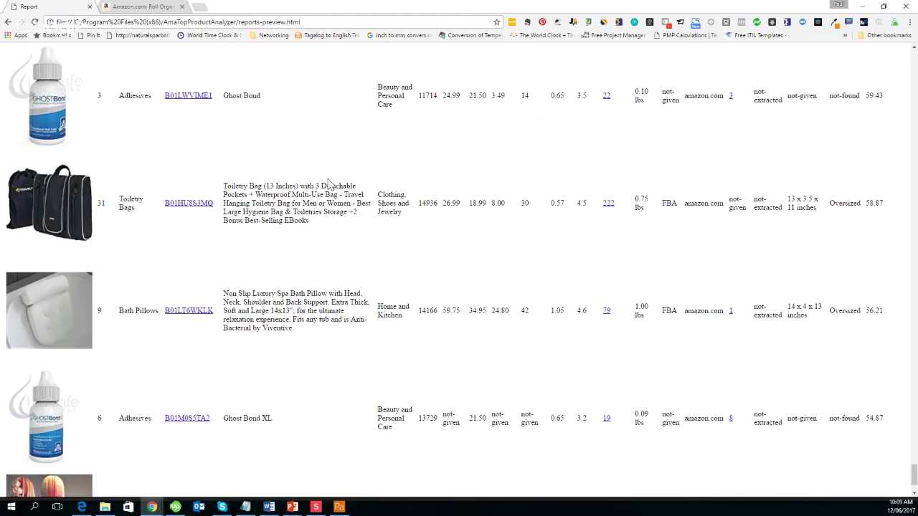
{"action": "scroll", "coordinate": [328, 185], "scroll_direction": "down", "scroll_amount": 1}
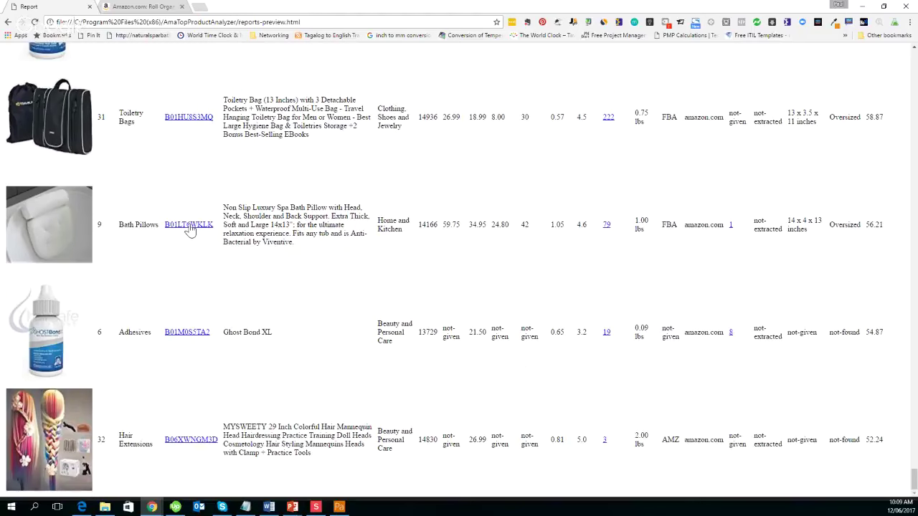
Open the Viventive bath pillow listing from the report and search Amazon for "Bath Pillow" across All Departments
{"action": "left_click", "coordinate": [188, 225]}
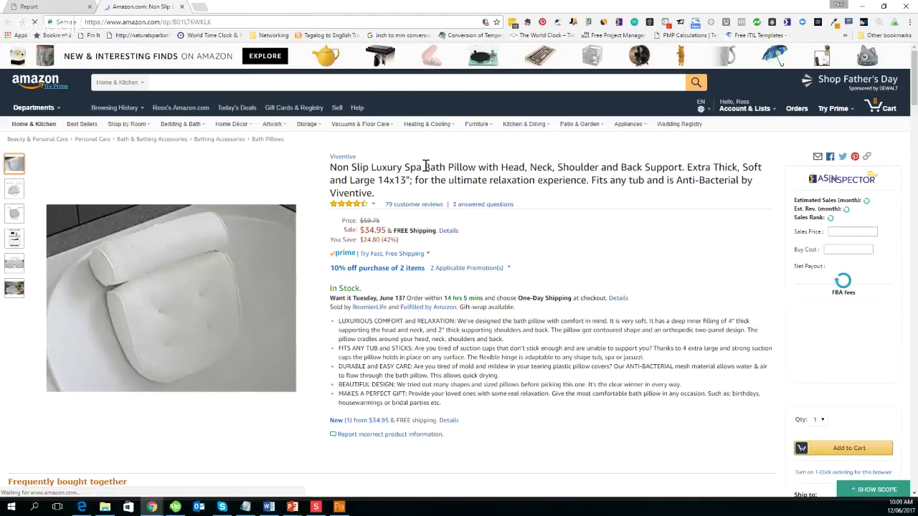
{"action": "left_click_drag", "start_coordinate": [425, 167], "coordinate": [482, 163]}
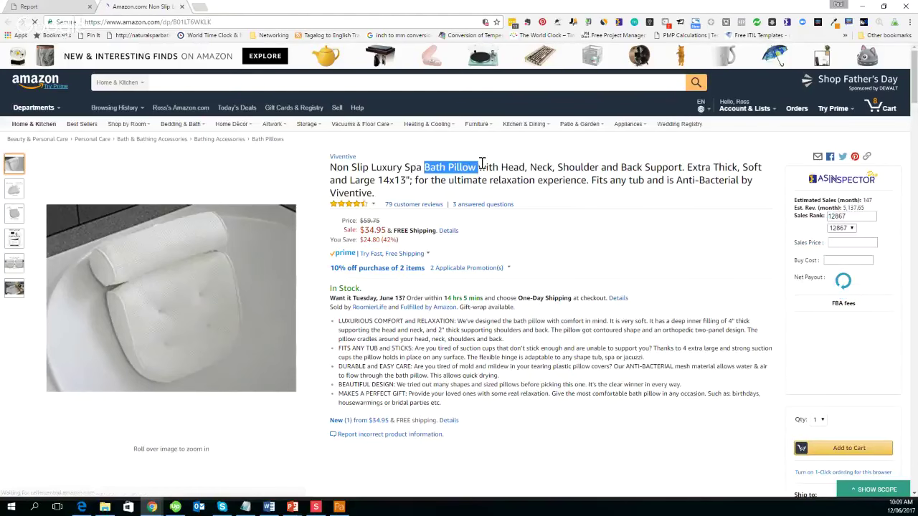
{"action": "left_click", "coordinate": [178, 82]}
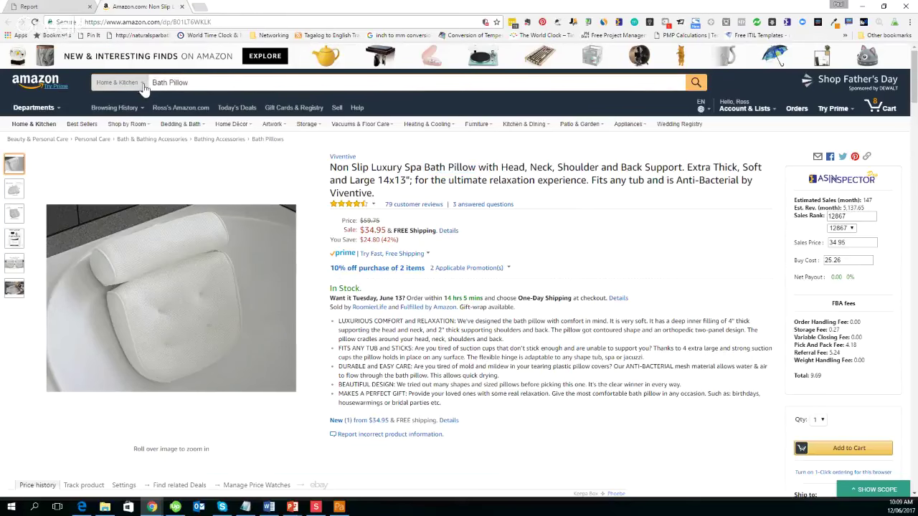
{"action": "left_click", "coordinate": [144, 83]}
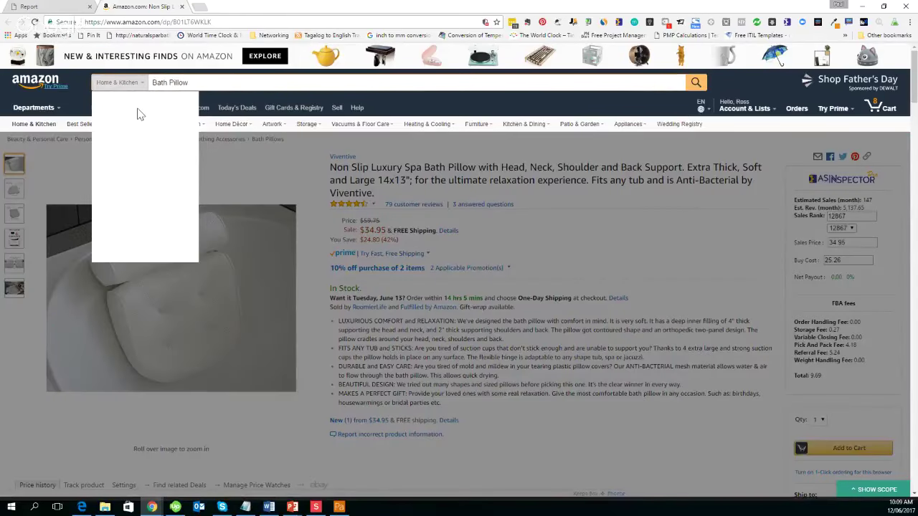
{"action": "left_click", "coordinate": [138, 100]}
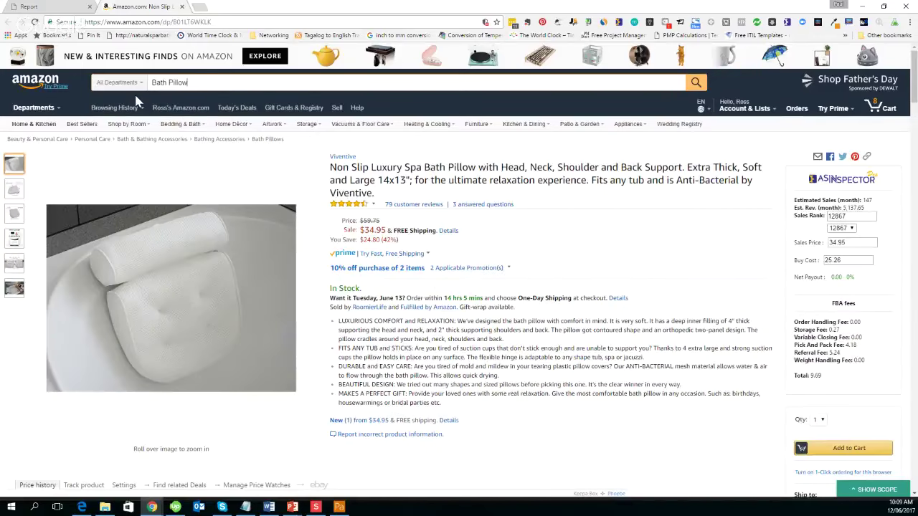
{"action": "left_click", "coordinate": [697, 83]}
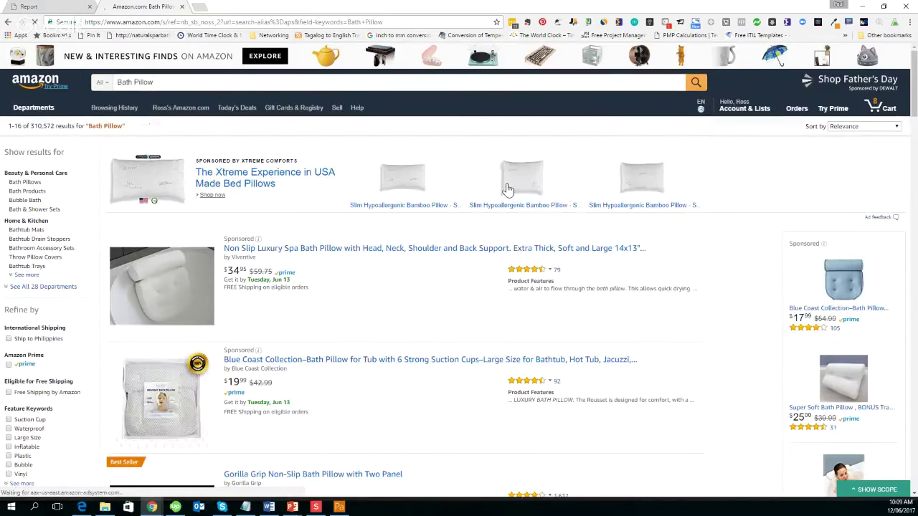
Check the first page of bath pillow results with Jungle Scout Pro, comparing price, rank, estimated sales, revenue and review counts
{"action": "scroll", "coordinate": [373, 236], "scroll_direction": "down", "scroll_amount": 5}
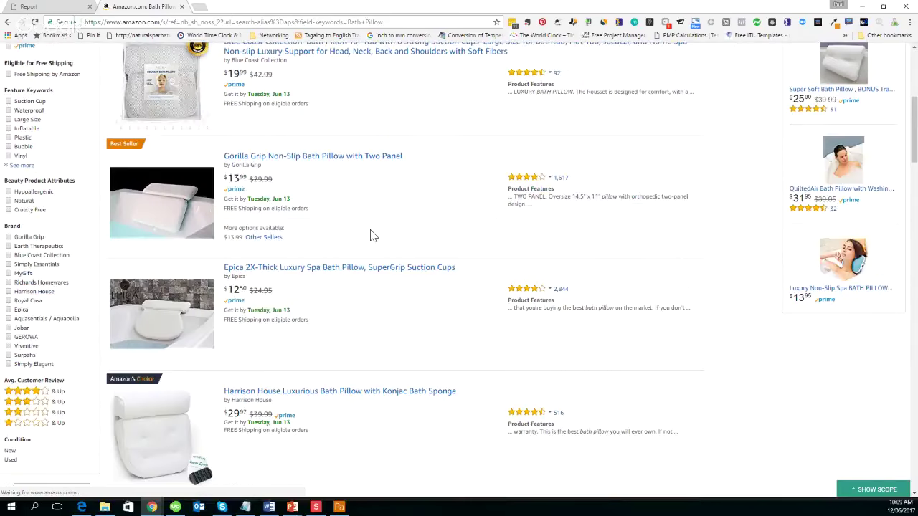
{"action": "scroll", "coordinate": [372, 235], "scroll_direction": "down", "scroll_amount": 10}
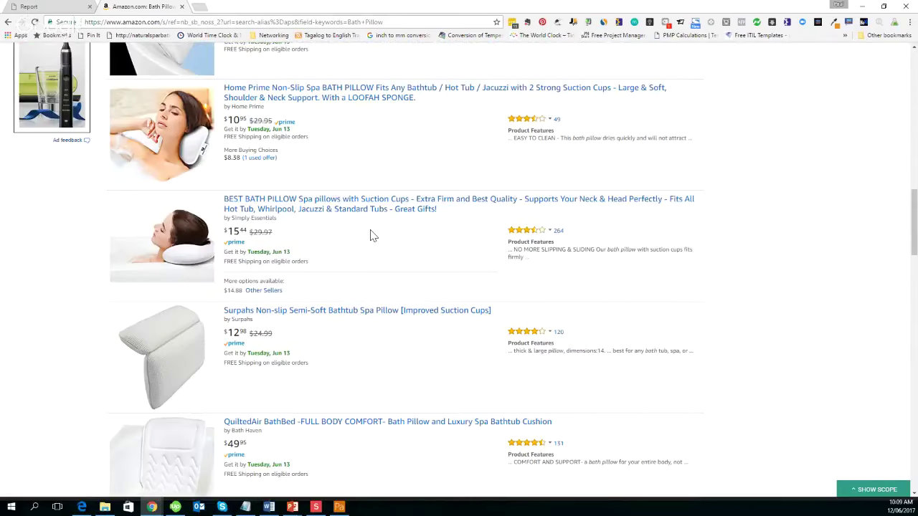
{"action": "scroll", "coordinate": [373, 235], "scroll_direction": "down", "scroll_amount": 5}
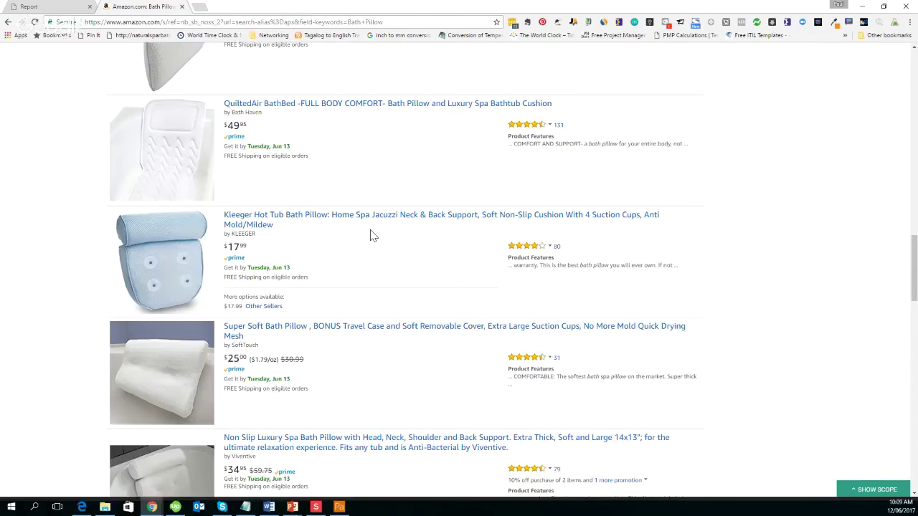
{"action": "left_click", "coordinate": [573, 23]}
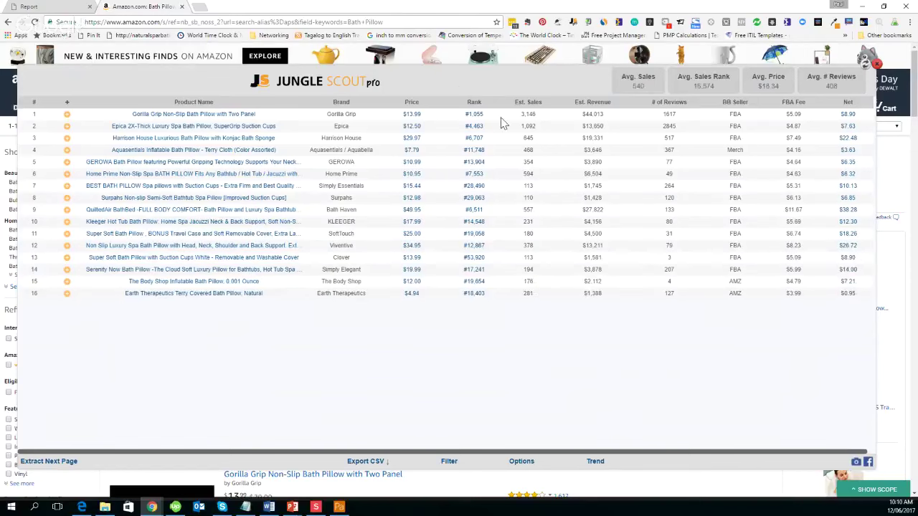
{"action": "key", "text": "ctrl+plus"}
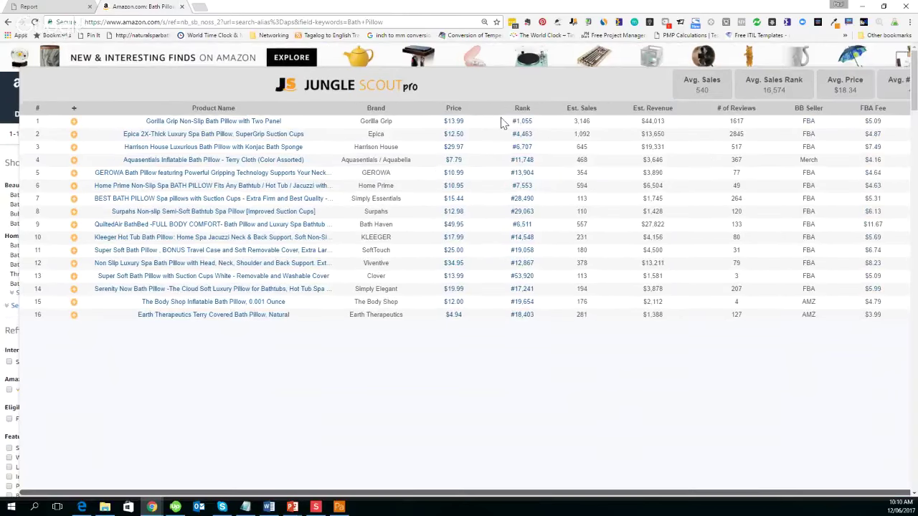
{"action": "key", "text": "ctrl+plus"}
{"action": "key", "text": "ctrl+plus"}
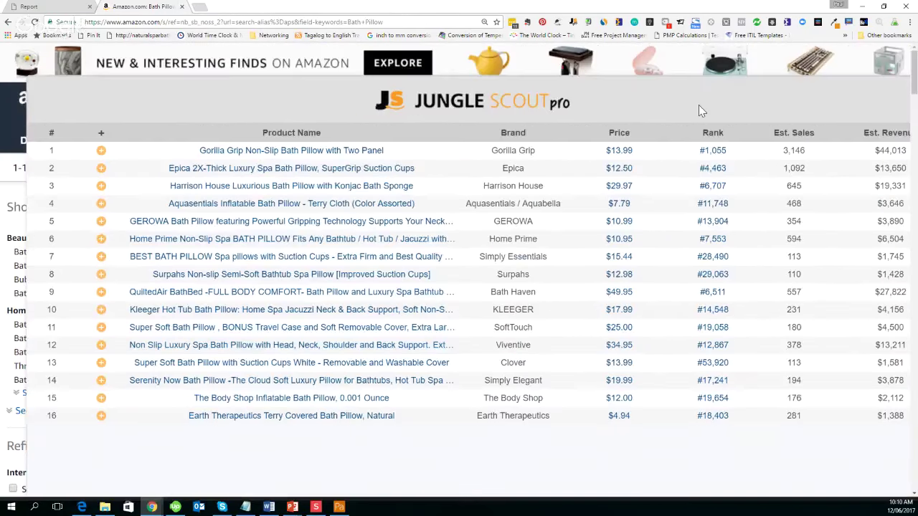
{"action": "left_click_drag", "start_coordinate": [698, 104], "coordinate": [463, 100]}
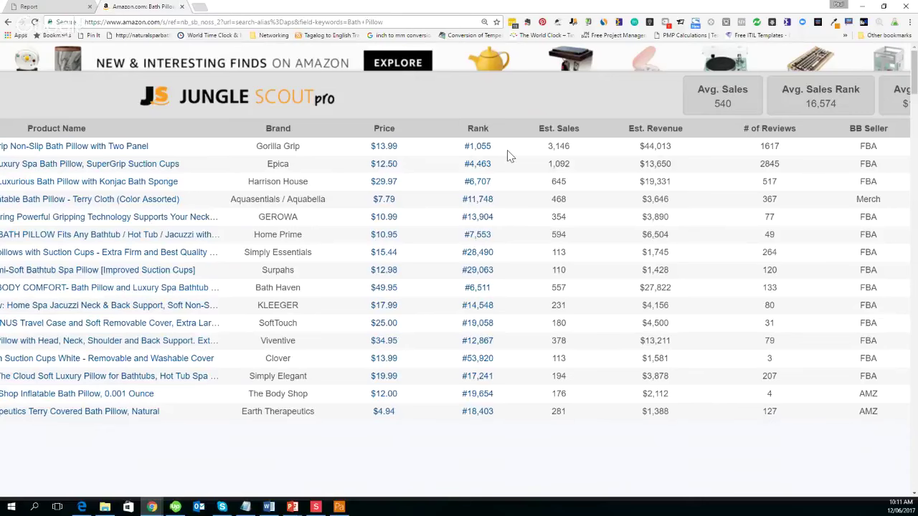
{"action": "key", "text": "ctrl+minus"}
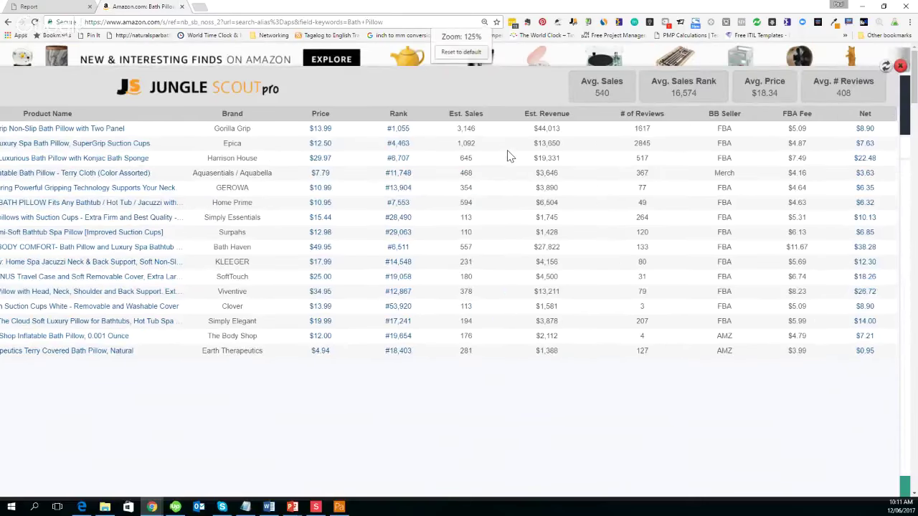
{"action": "key", "text": "ctrl+minus"}
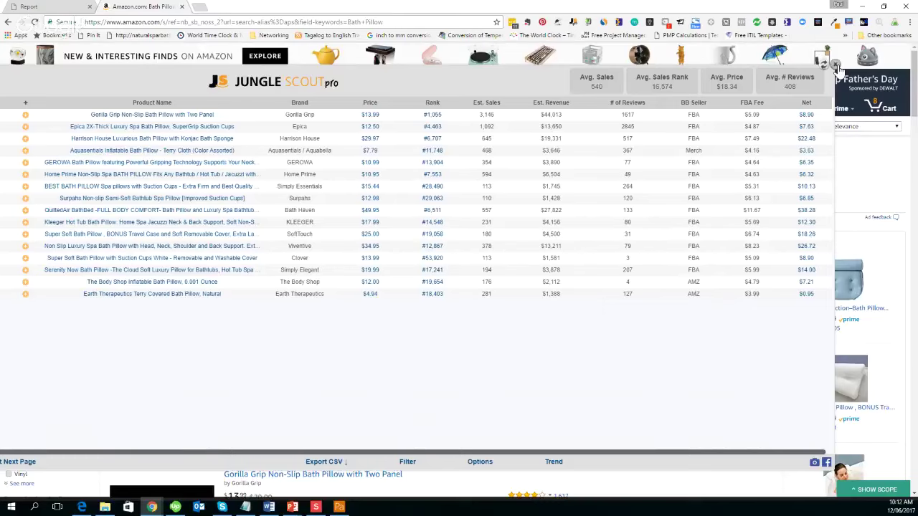
{"action": "left_click", "coordinate": [837, 67]}
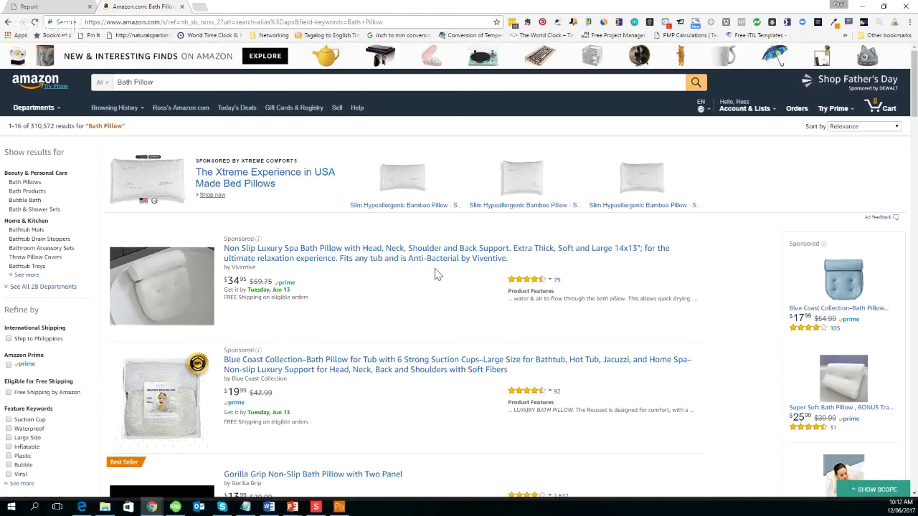
Review the remaining first-page bath pillow listings and go to page 6 of the search results
{"action": "scroll", "coordinate": [438, 274], "scroll_direction": "down", "scroll_amount": 1}
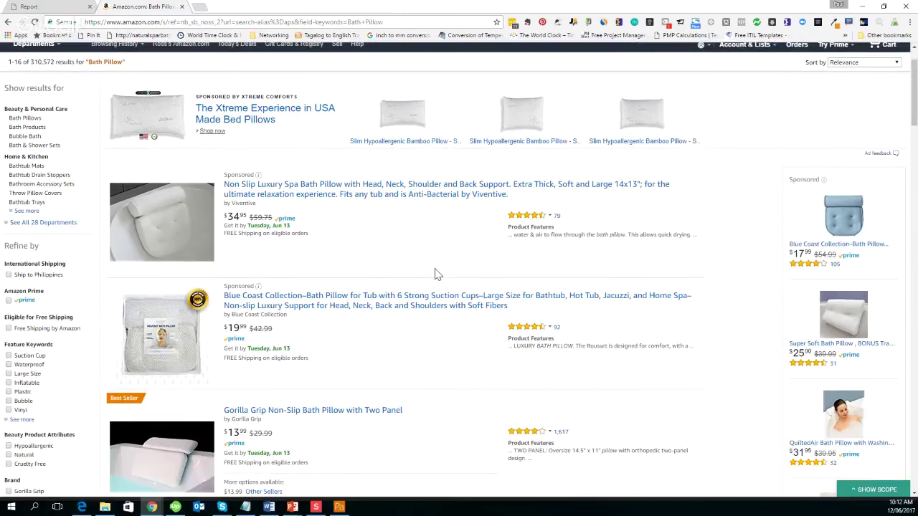
{"action": "scroll", "coordinate": [437, 275], "scroll_direction": "up", "scroll_amount": 1}
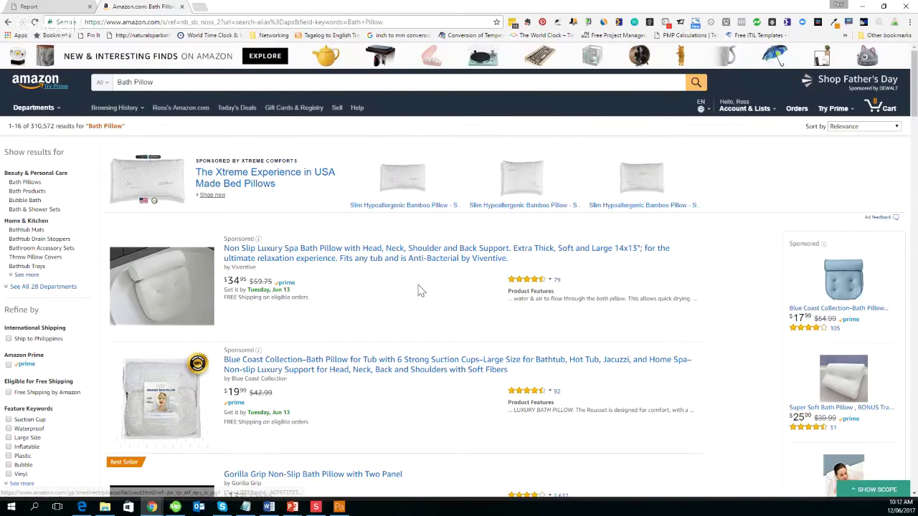
{"action": "scroll", "coordinate": [419, 290], "scroll_direction": "down", "scroll_amount": 1}
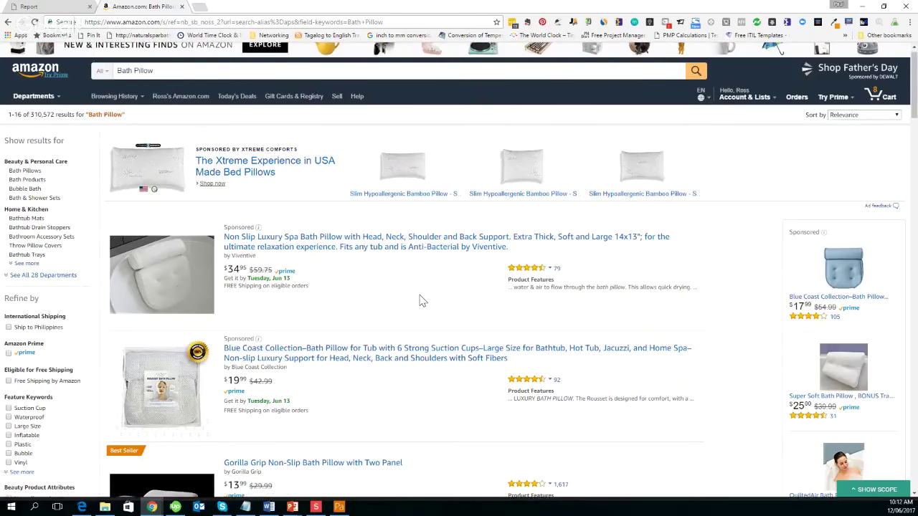
{"action": "scroll", "coordinate": [422, 301], "scroll_direction": "down", "scroll_amount": 8}
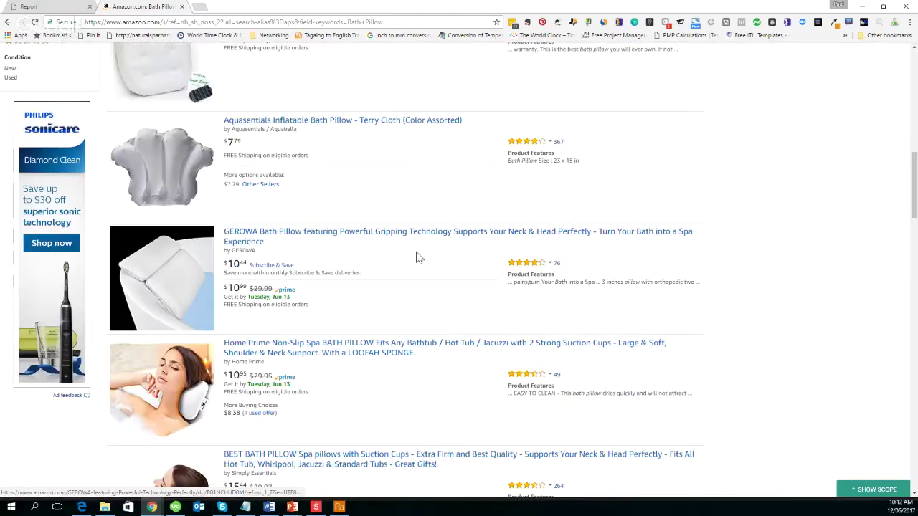
{"action": "scroll", "coordinate": [423, 226], "scroll_direction": "down", "scroll_amount": 4}
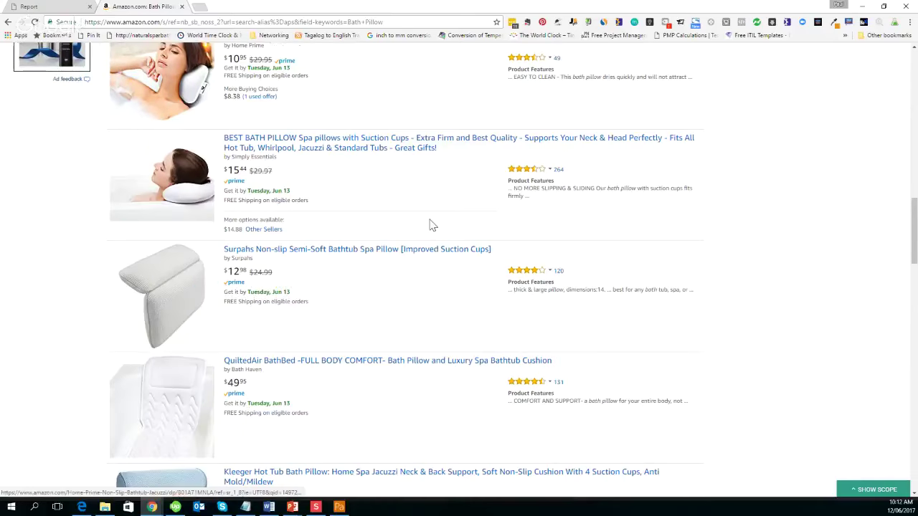
{"action": "scroll", "coordinate": [432, 226], "scroll_direction": "down", "scroll_amount": 6}
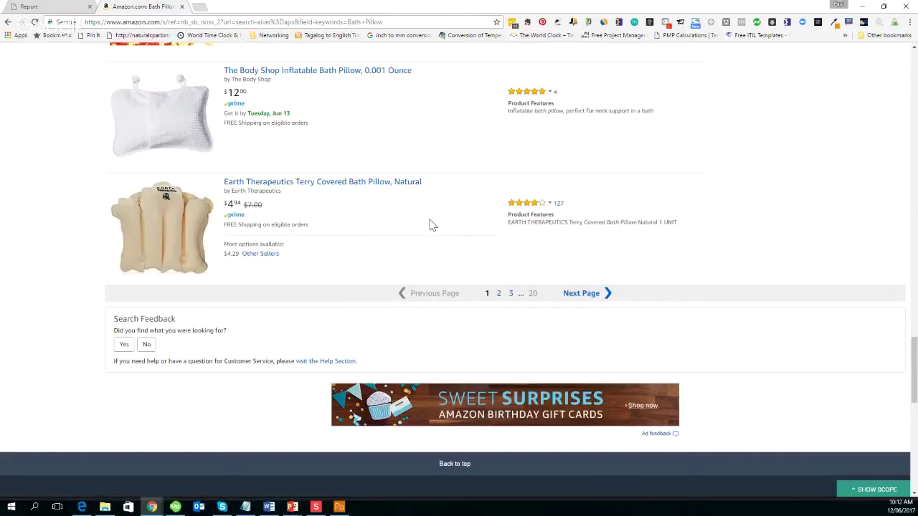
{"action": "left_click", "coordinate": [498, 295]}
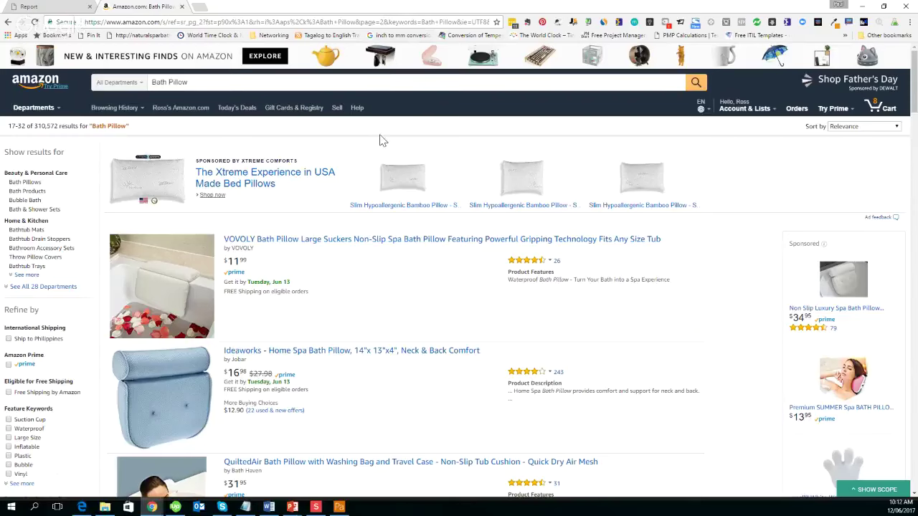
{"action": "type", "text": "6"}
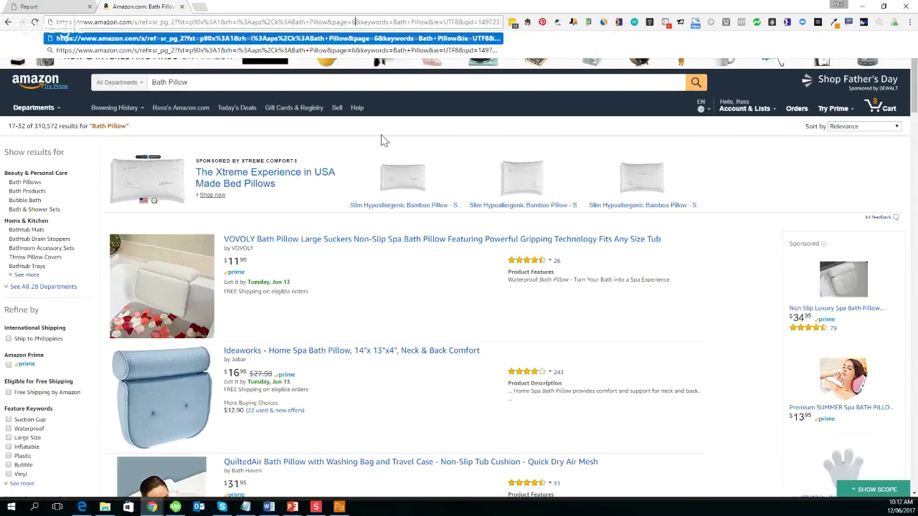
{"action": "key", "text": "Return"}
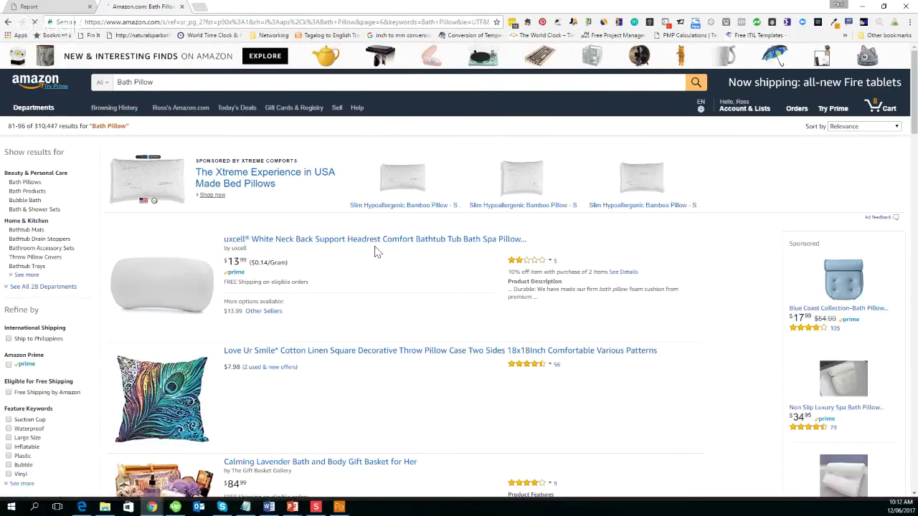
Examine the page 6 listings for how many are actual bath pillows rather than unrelated products
{"action": "scroll", "coordinate": [378, 251], "scroll_direction": "down", "scroll_amount": 10}
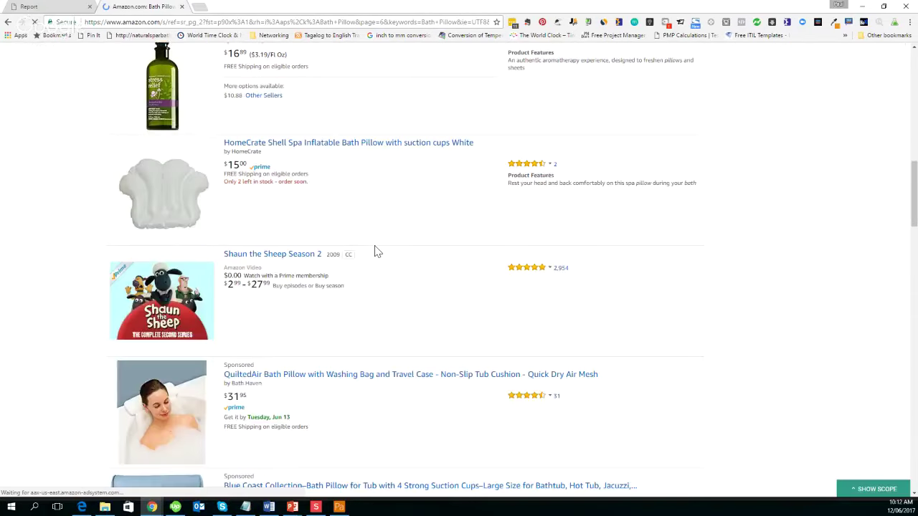
{"action": "scroll", "coordinate": [378, 251], "scroll_direction": "down", "scroll_amount": 10}
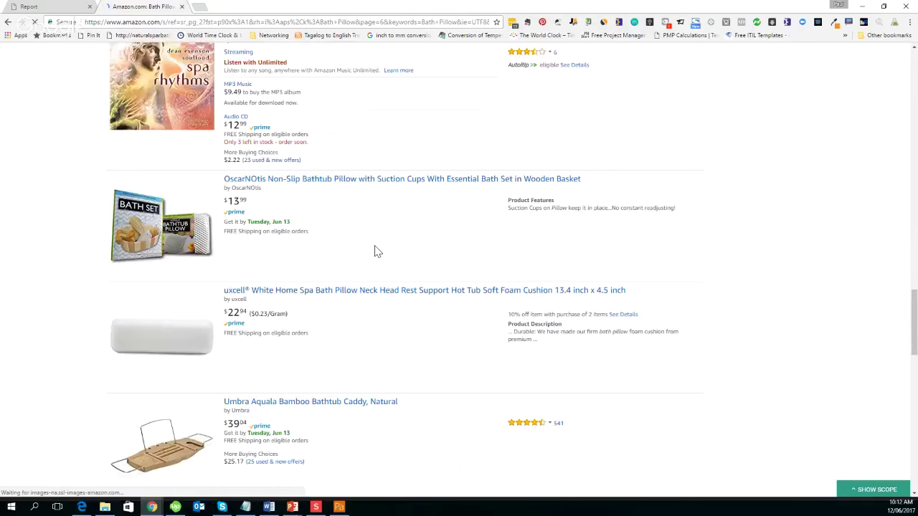
{"action": "scroll", "coordinate": [378, 252], "scroll_direction": "up", "scroll_amount": 14}
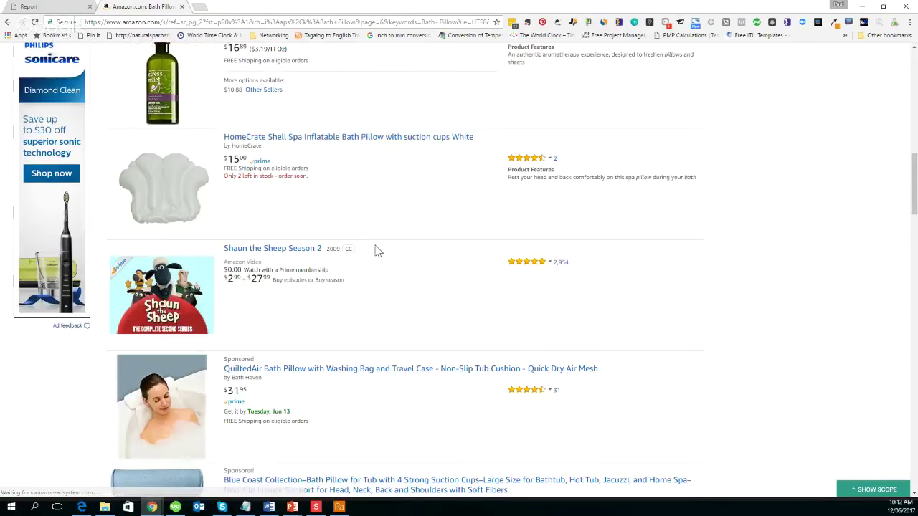
{"action": "scroll", "coordinate": [376, 250], "scroll_direction": "up", "scroll_amount": 5}
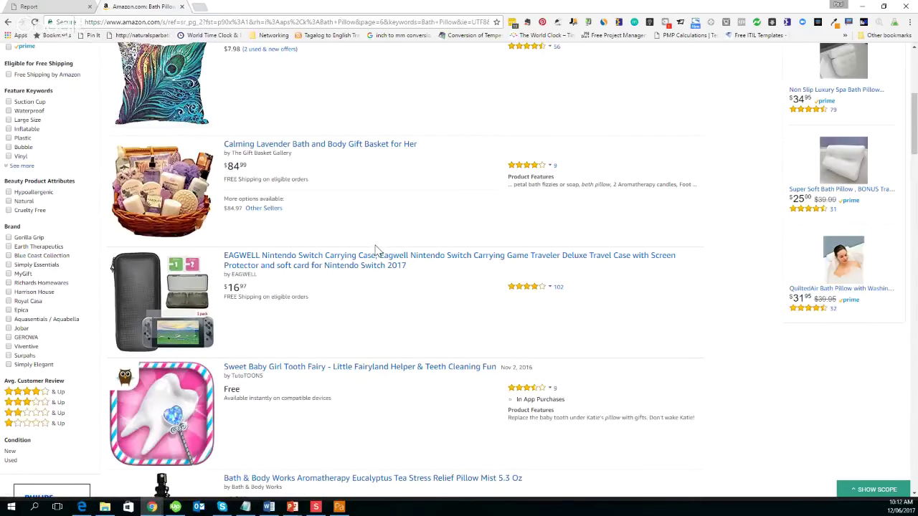
{"action": "scroll", "coordinate": [376, 251], "scroll_direction": "up", "scroll_amount": 4}
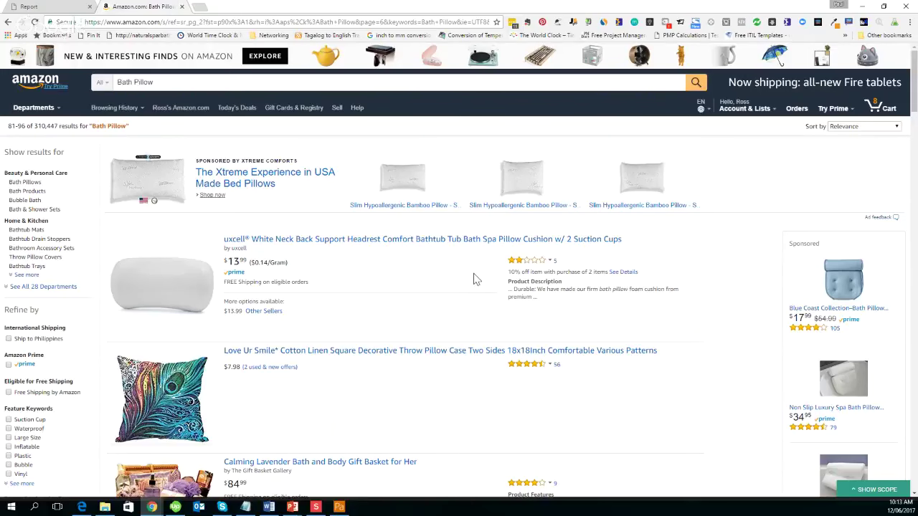
{"action": "scroll", "coordinate": [474, 278], "scroll_direction": "down", "scroll_amount": 1}
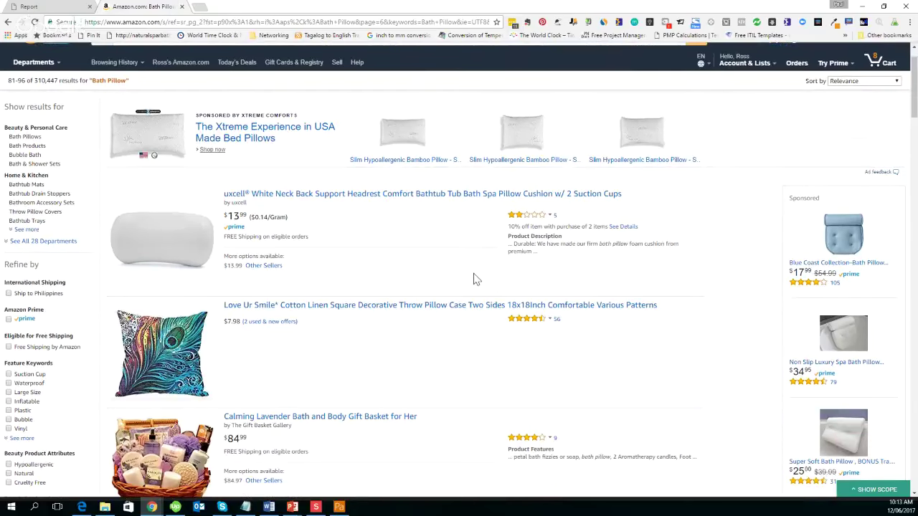
{"action": "scroll", "coordinate": [474, 279], "scroll_direction": "down", "scroll_amount": 5}
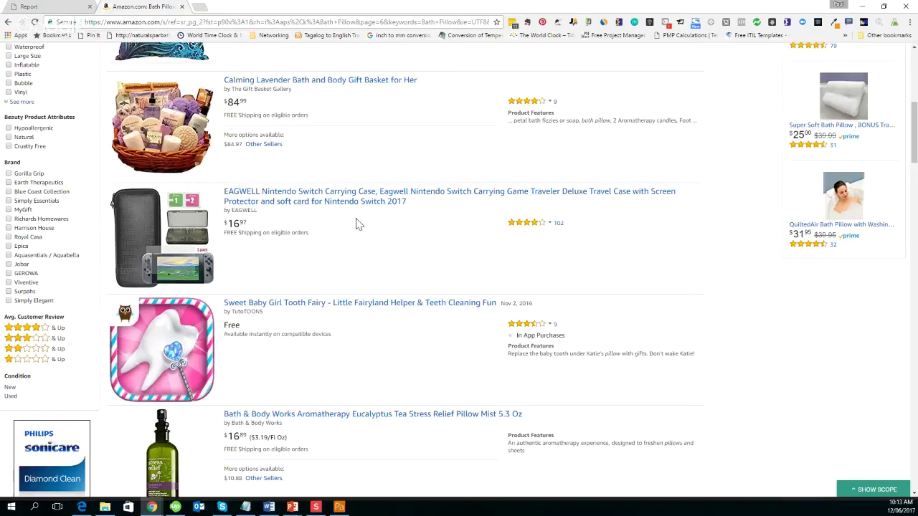
{"action": "scroll", "coordinate": [393, 261], "scroll_direction": "down", "scroll_amount": 1}
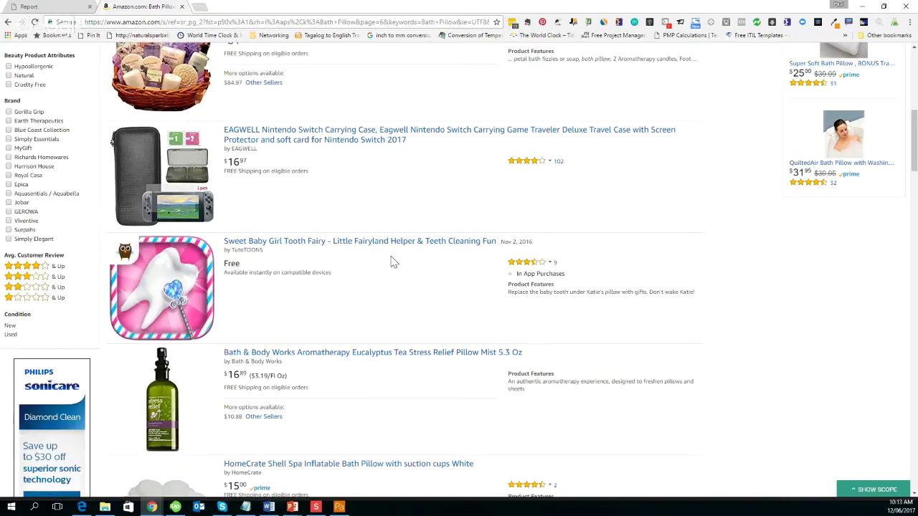
{"action": "scroll", "coordinate": [391, 260], "scroll_direction": "down", "scroll_amount": 5}
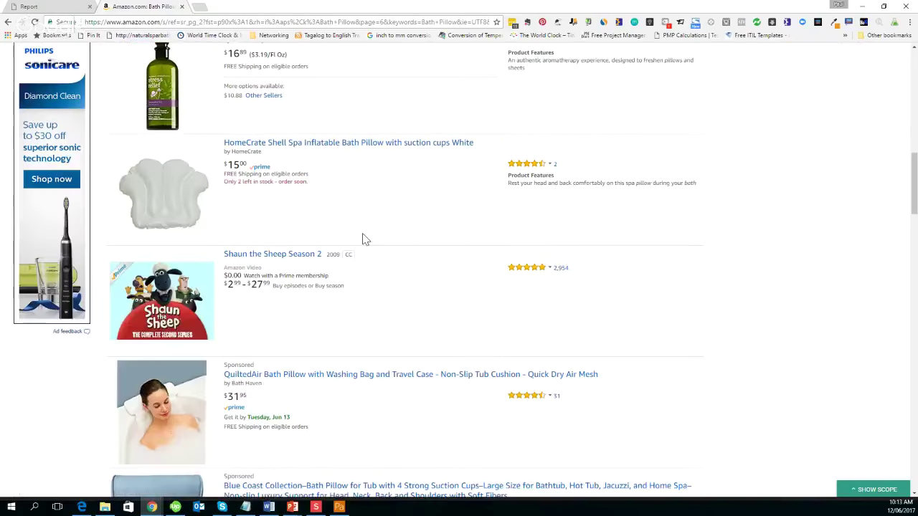
{"action": "scroll", "coordinate": [344, 187], "scroll_direction": "down", "scroll_amount": 1}
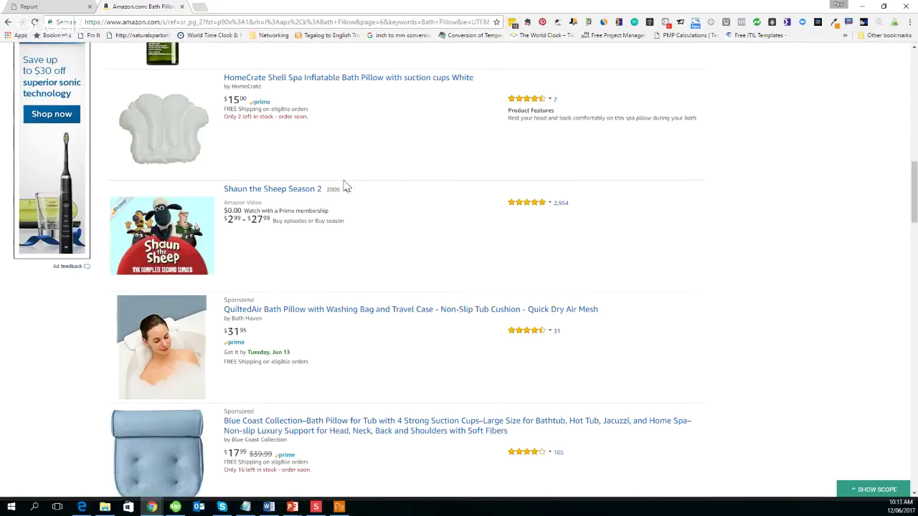
Review the remaining page 6 listings for actual bath pillows and go to page 10 of the search results
{"action": "scroll", "coordinate": [351, 193], "scroll_direction": "down", "scroll_amount": 6}
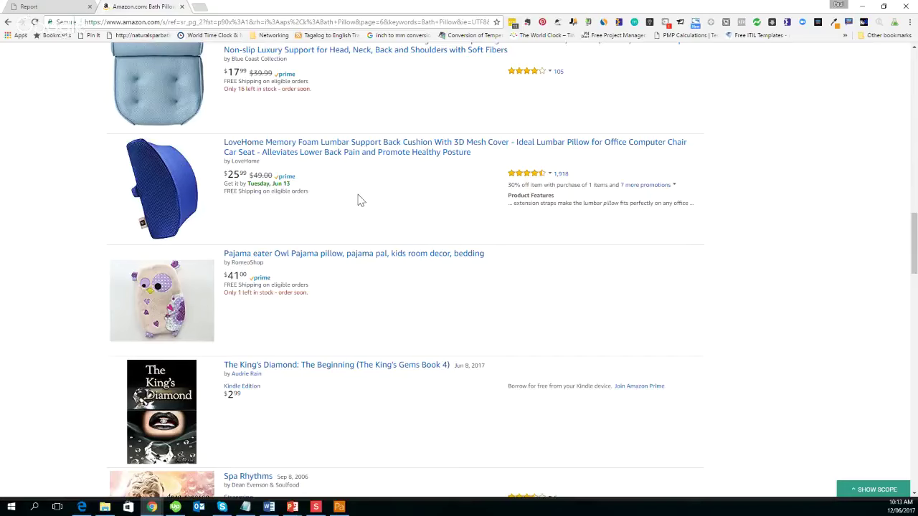
{"action": "scroll", "coordinate": [360, 201], "scroll_direction": "down", "scroll_amount": 5}
{"action": "scroll", "coordinate": [360, 200], "scroll_direction": "down", "scroll_amount": 3}
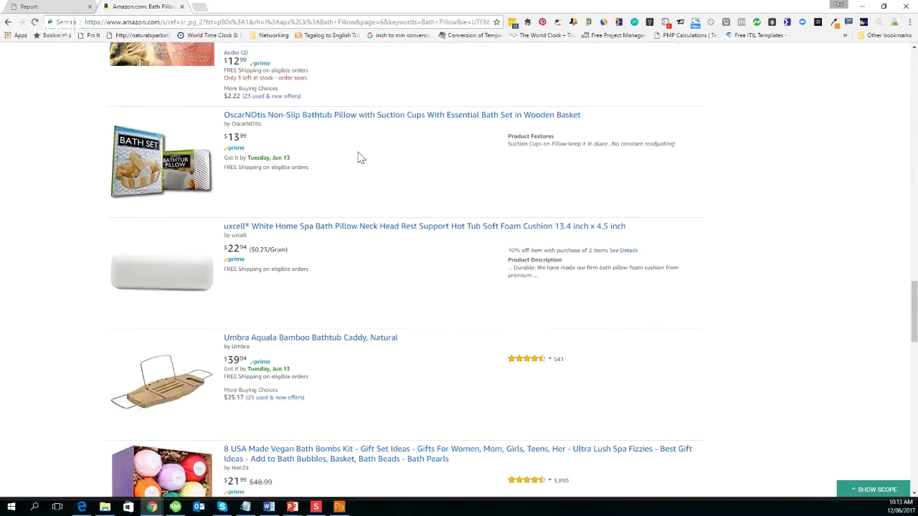
{"action": "scroll", "coordinate": [360, 165], "scroll_direction": "down", "scroll_amount": 2}
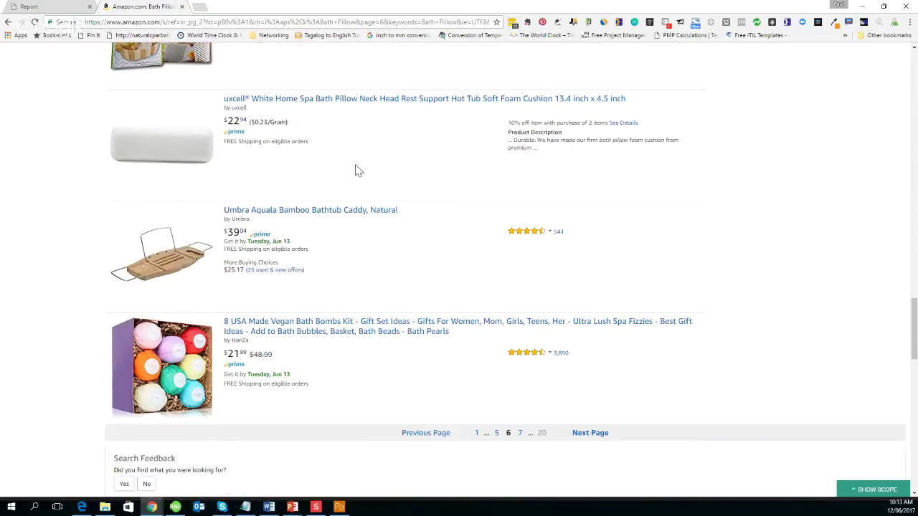
{"action": "scroll", "coordinate": [358, 170], "scroll_direction": "down", "scroll_amount": 2}
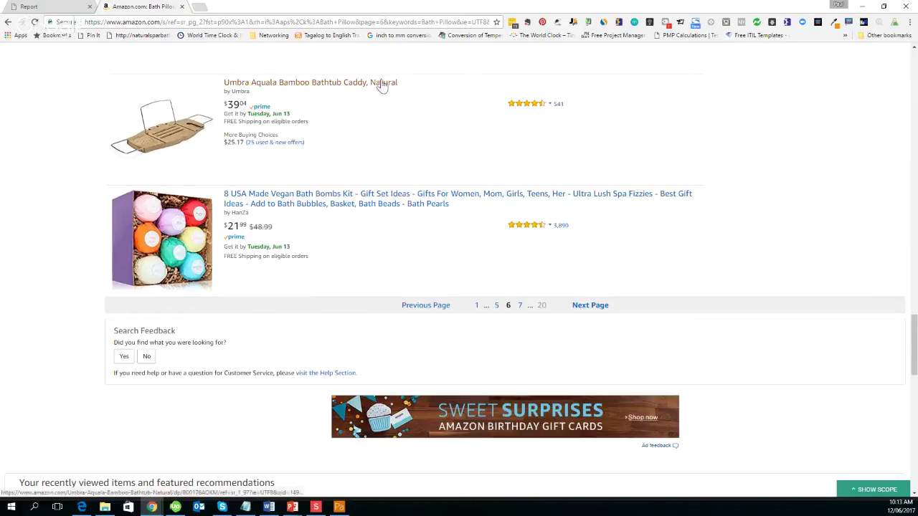
{"action": "type", "text": "10"}
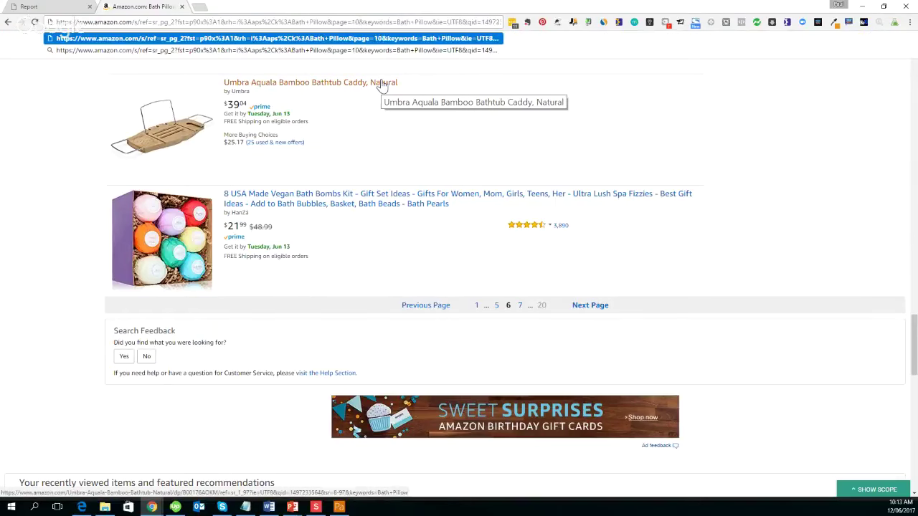
{"action": "key", "text": "Return"}
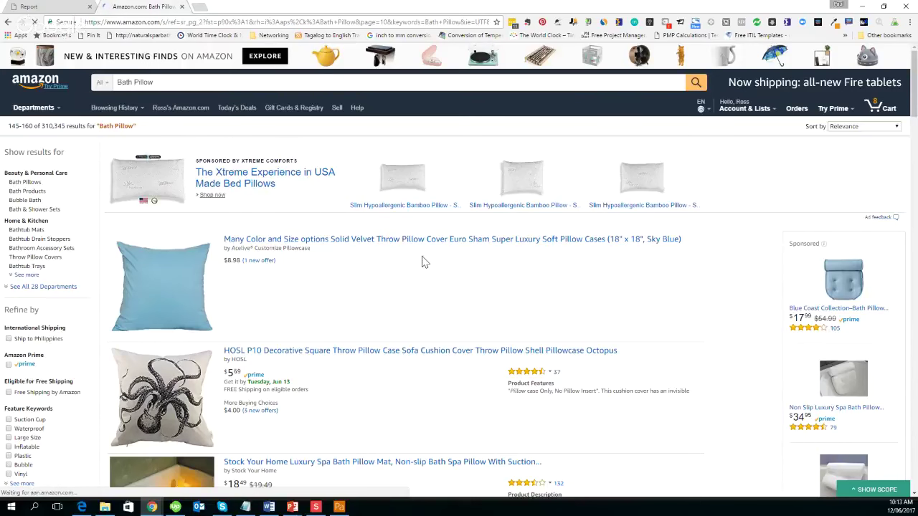
Examine the page 10 listings for how many are genuine bath pillows rather than throw pillows and other unrelated products
{"action": "scroll", "coordinate": [424, 261], "scroll_direction": "down", "scroll_amount": 1}
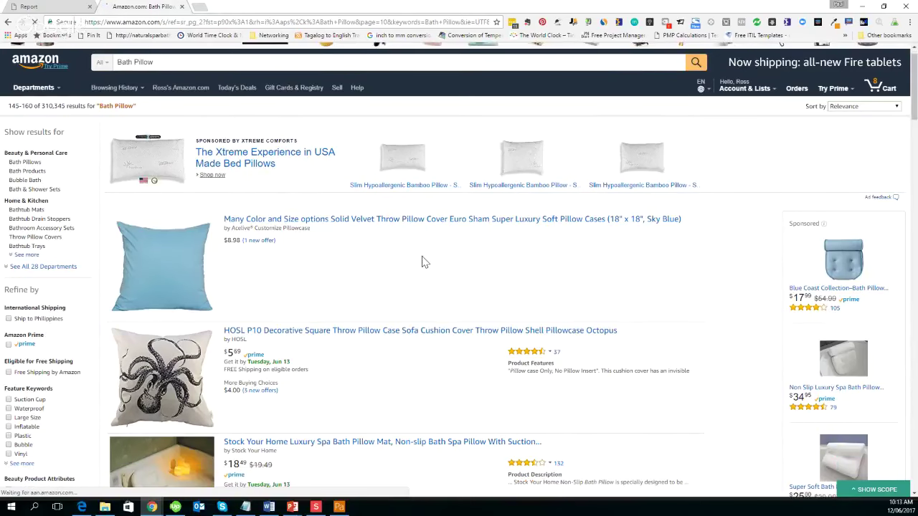
{"action": "scroll", "coordinate": [423, 262], "scroll_direction": "down", "scroll_amount": 3}
{"action": "scroll", "coordinate": [424, 262], "scroll_direction": "down", "scroll_amount": 1}
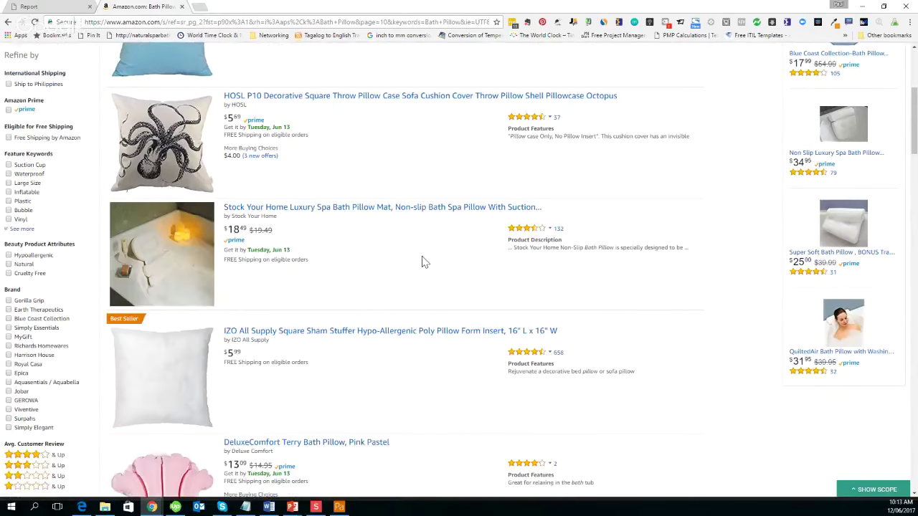
{"action": "scroll", "coordinate": [368, 276], "scroll_direction": "down", "scroll_amount": 2}
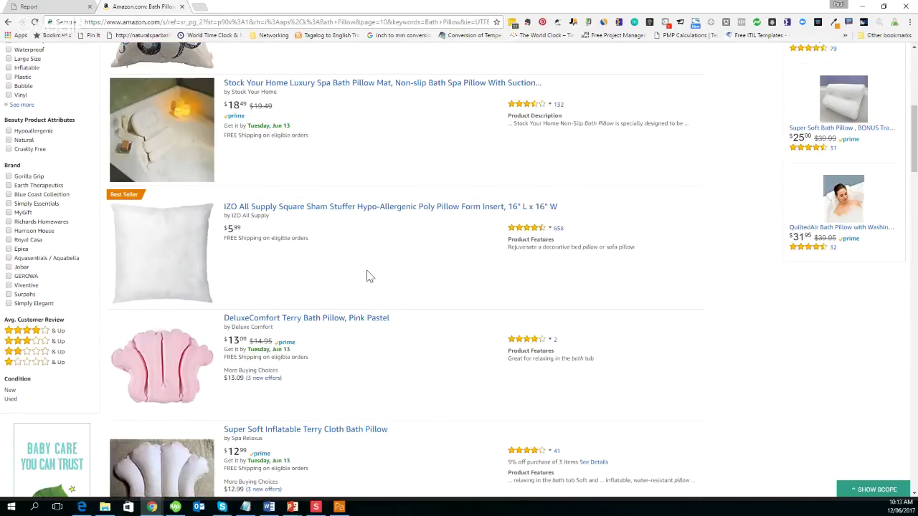
{"action": "scroll", "coordinate": [367, 277], "scroll_direction": "down", "scroll_amount": 8}
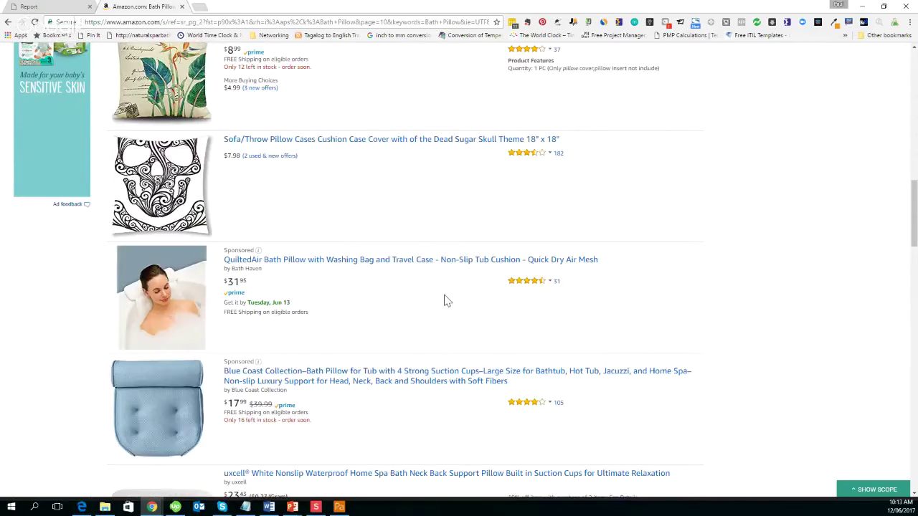
{"action": "scroll", "coordinate": [399, 271], "scroll_direction": "down", "scroll_amount": 4}
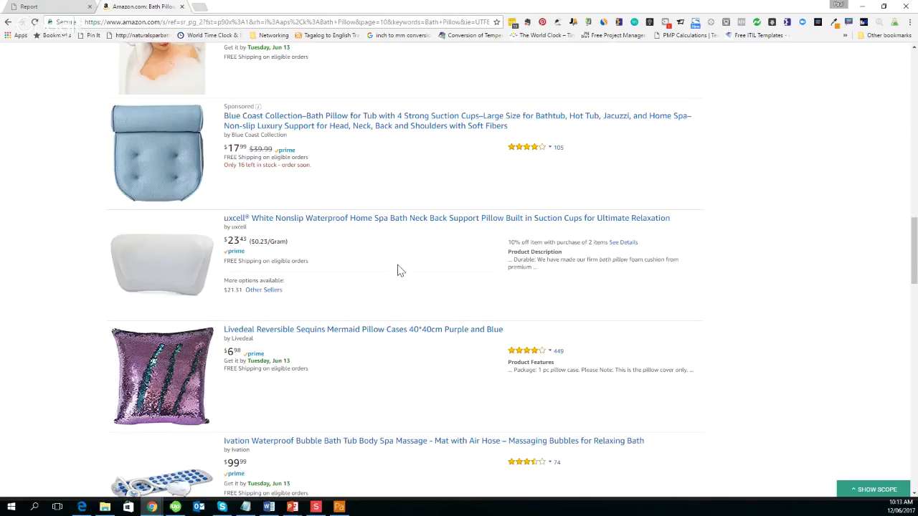
{"action": "scroll", "coordinate": [399, 271], "scroll_direction": "down", "scroll_amount": 5}
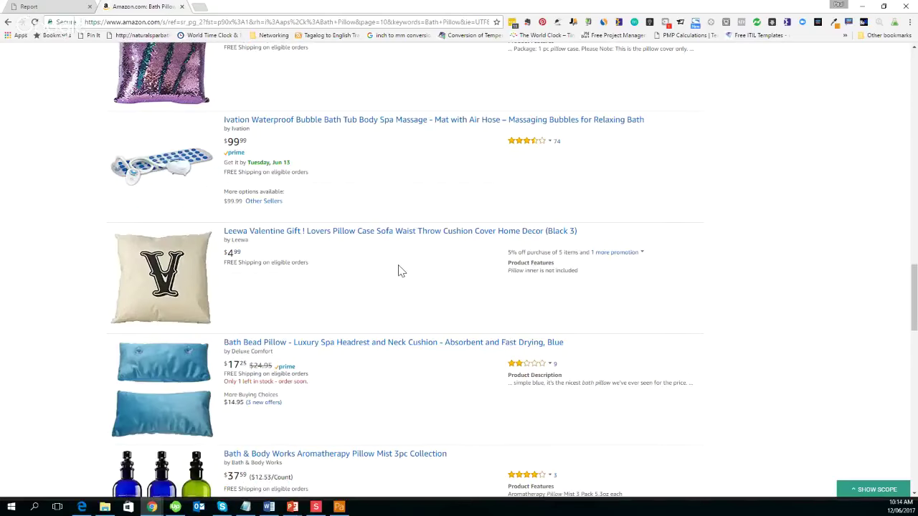
{"action": "scroll", "coordinate": [400, 271], "scroll_direction": "down", "scroll_amount": 2}
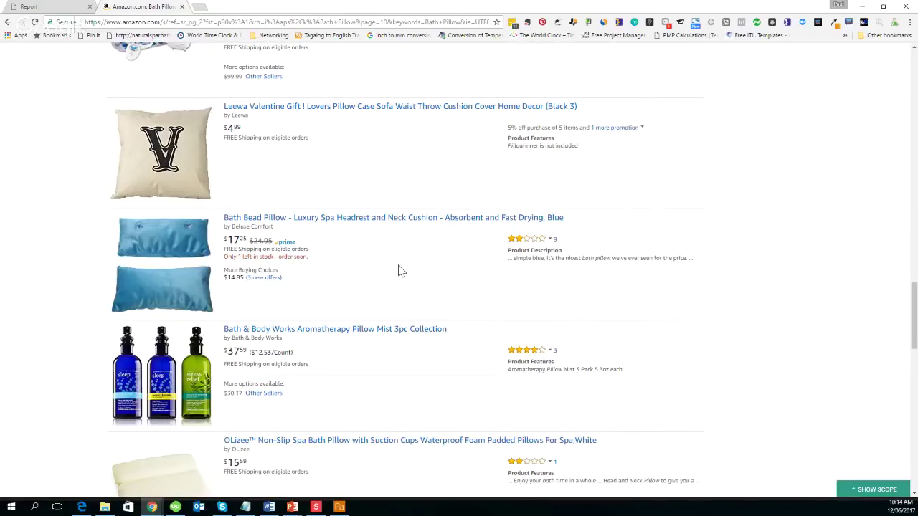
{"action": "scroll", "coordinate": [400, 271], "scroll_direction": "down", "scroll_amount": 4}
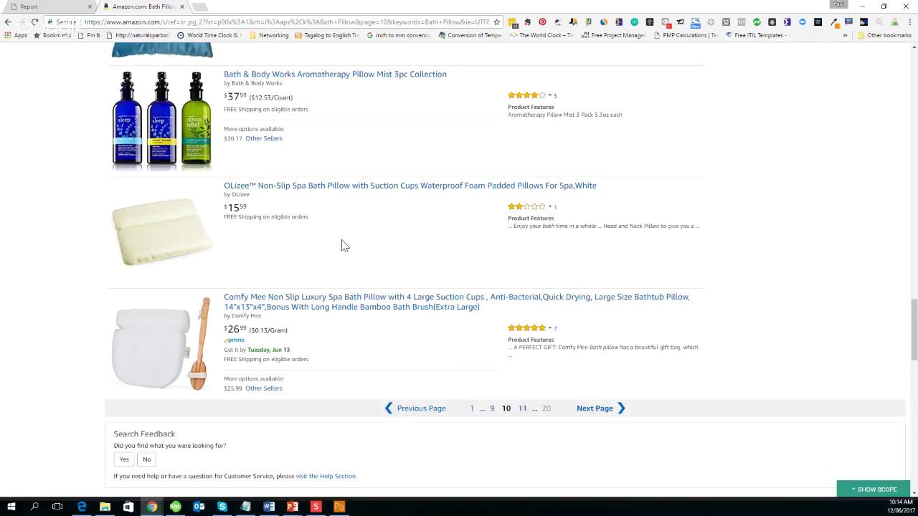
Recheck the page 10 results from end to start and again partway for bath pillows among the pillow covers
{"action": "scroll", "coordinate": [342, 246], "scroll_direction": "up", "scroll_amount": 2}
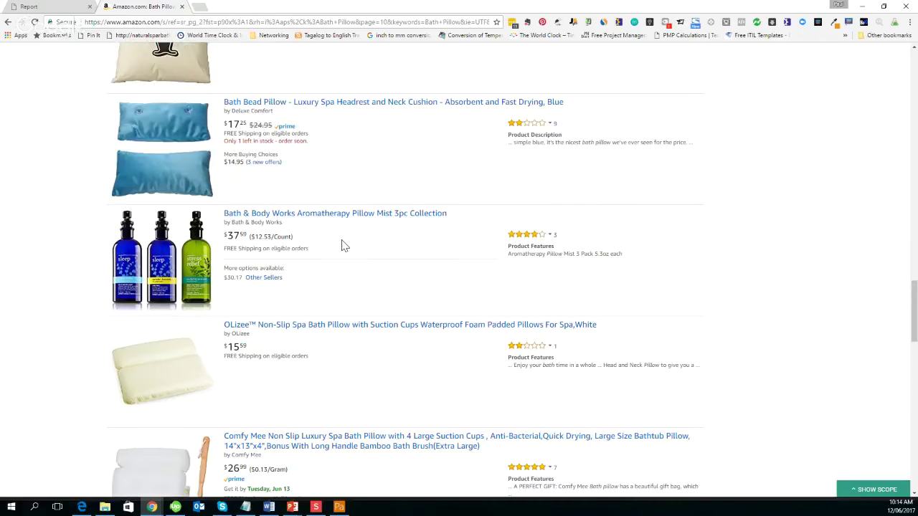
{"action": "scroll", "coordinate": [342, 246], "scroll_direction": "up", "scroll_amount": 5}
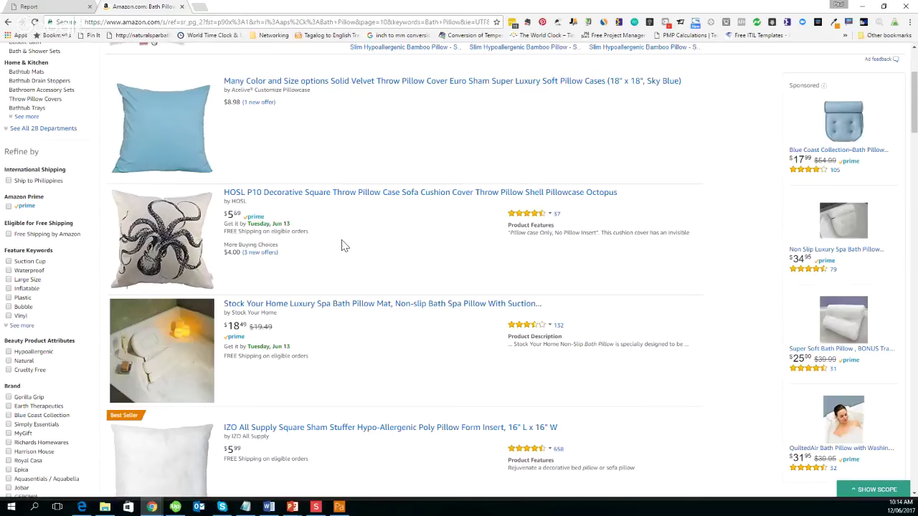
{"action": "scroll", "coordinate": [461, 302], "scroll_direction": "up", "scroll_amount": 2}
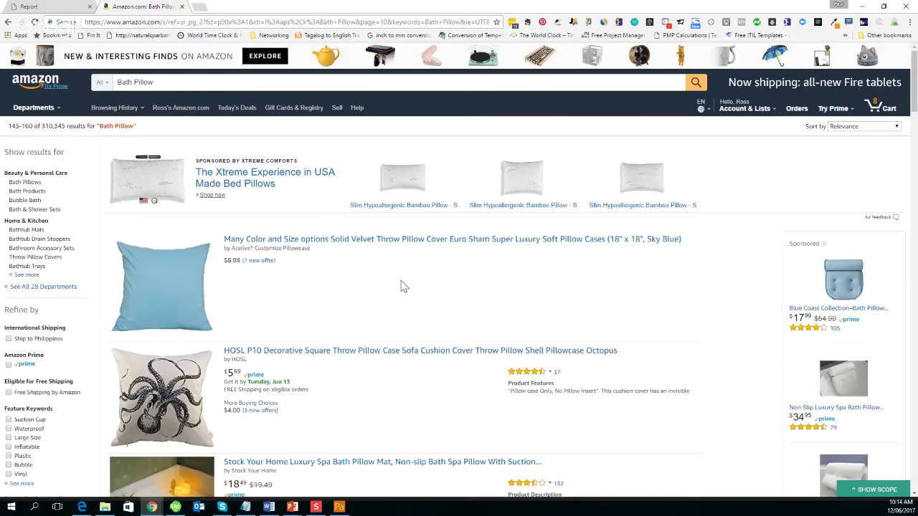
{"action": "scroll", "coordinate": [404, 287], "scroll_direction": "down", "scroll_amount": 1}
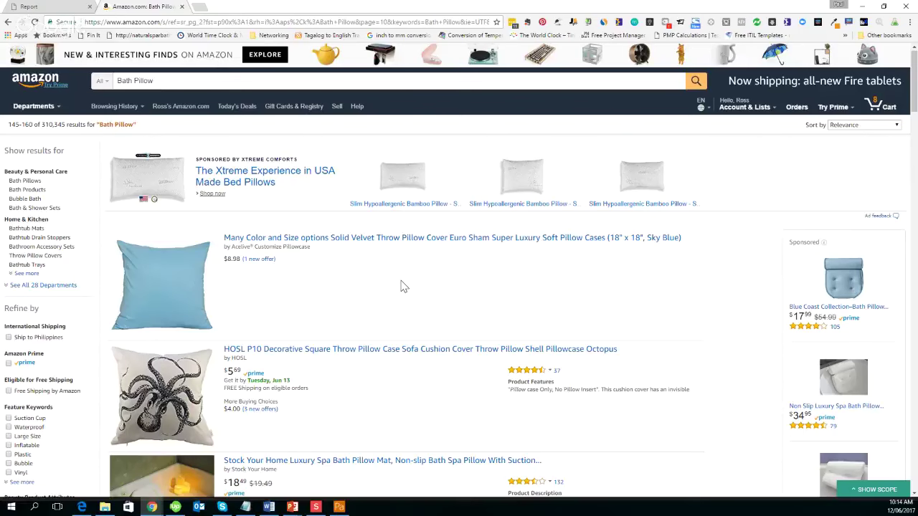
{"action": "scroll", "coordinate": [404, 287], "scroll_direction": "down", "scroll_amount": 8}
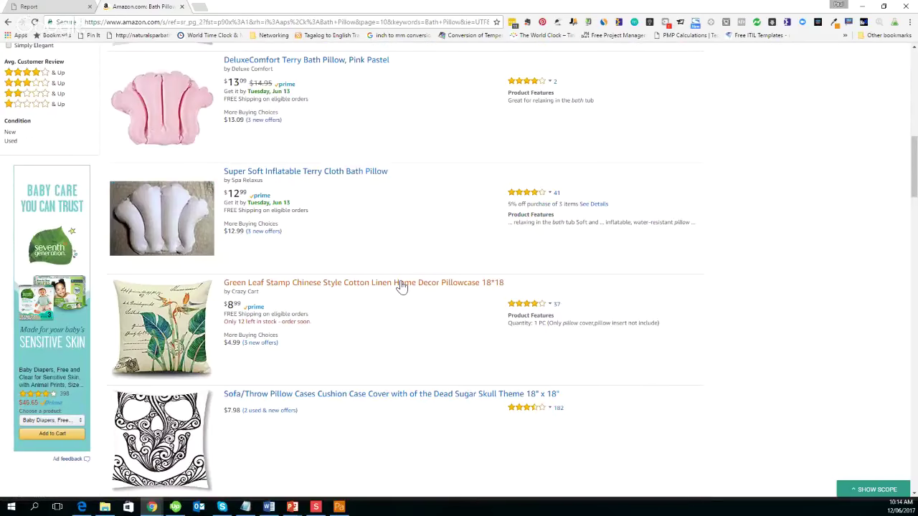
{"action": "scroll", "coordinate": [402, 285], "scroll_direction": "down", "scroll_amount": 8}
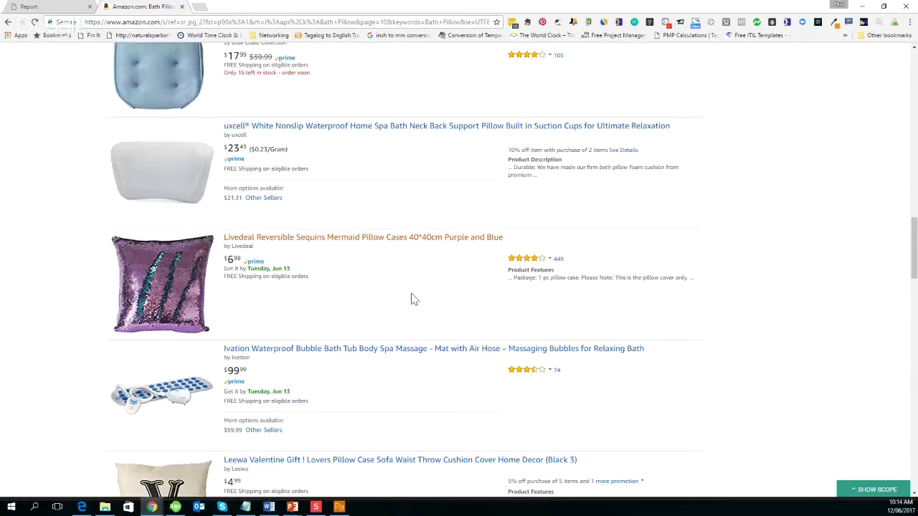
{"action": "scroll", "coordinate": [381, 300], "scroll_direction": "up", "scroll_amount": 1}
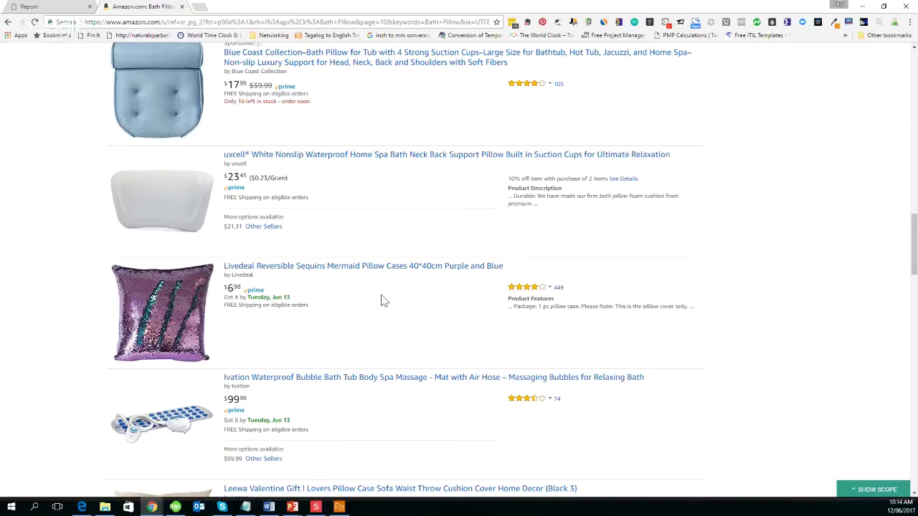
{"action": "scroll", "coordinate": [381, 300], "scroll_direction": "up", "scroll_amount": 10}
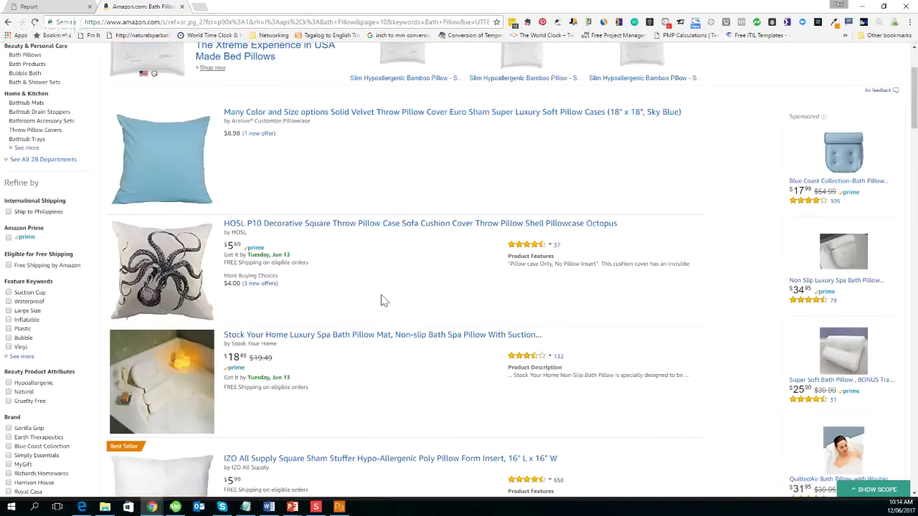
{"action": "scroll", "coordinate": [381, 300], "scroll_direction": "up", "scroll_amount": 2}
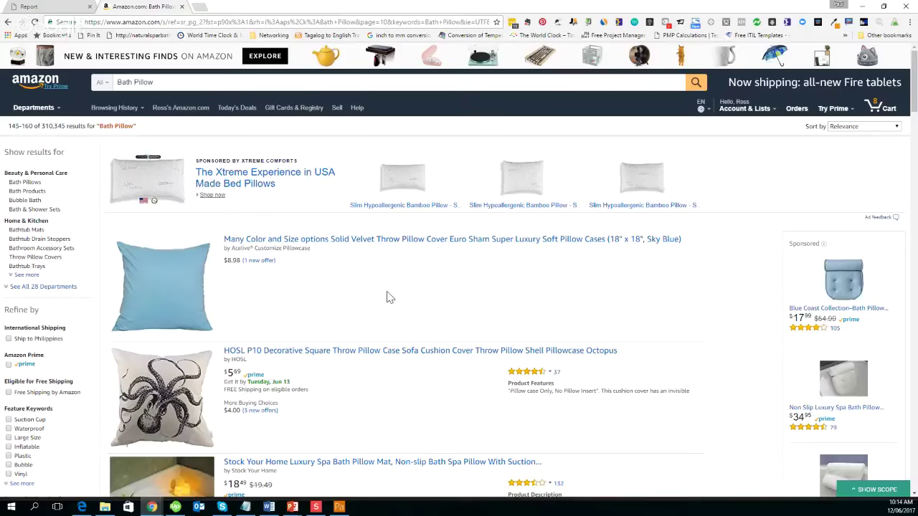
Return to the report, check the scored products in Ama Top Product Analyzer, and review the report rows above the Viventive bath pillow
{"action": "left_click", "coordinate": [51, 6]}
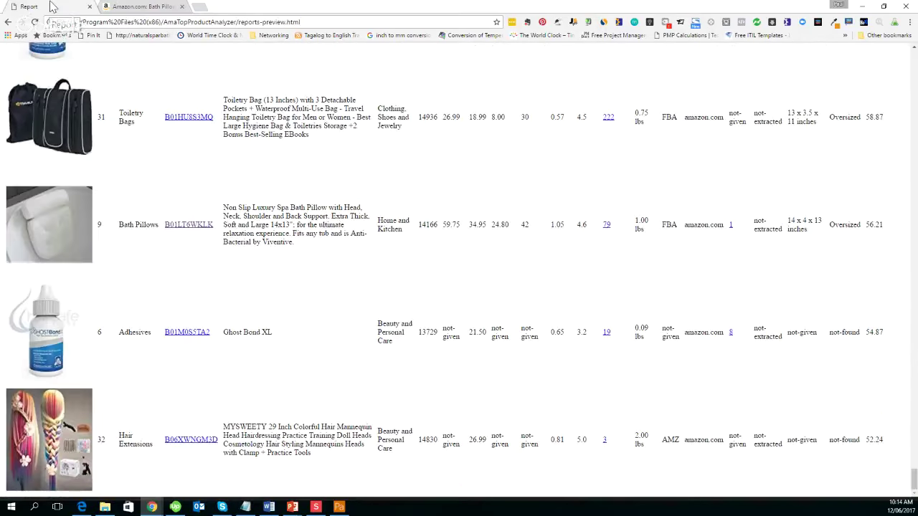
{"action": "left_click", "coordinate": [340, 507]}
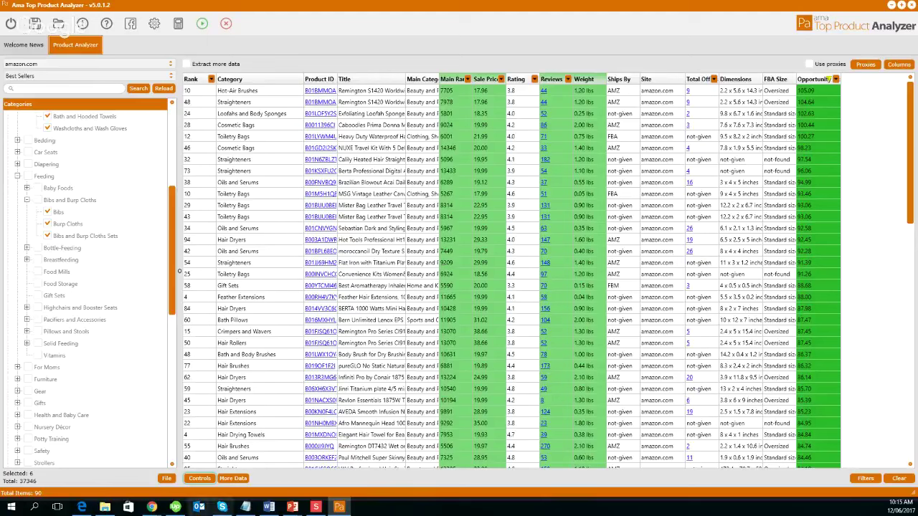
{"action": "mouse_move", "coordinate": [155, 510]}
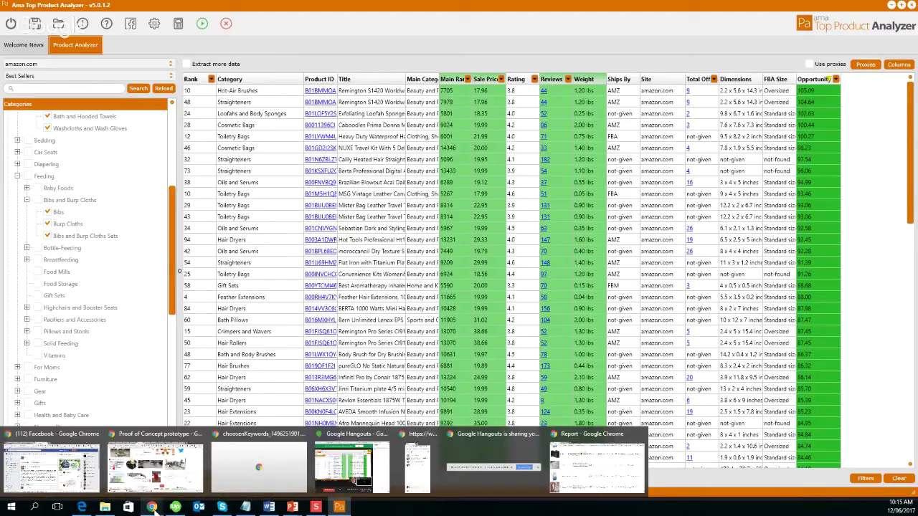
{"action": "left_click", "coordinate": [597, 466]}
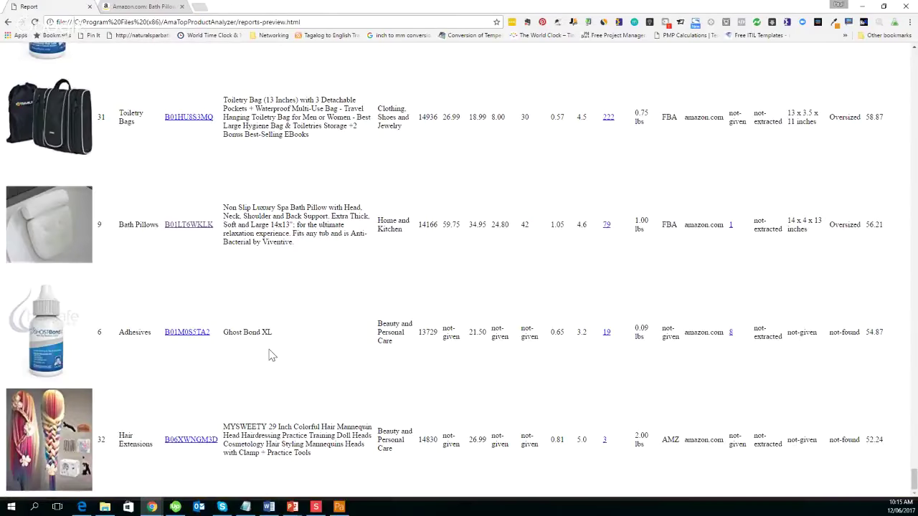
{"action": "scroll", "coordinate": [271, 354], "scroll_direction": "up", "scroll_amount": 3}
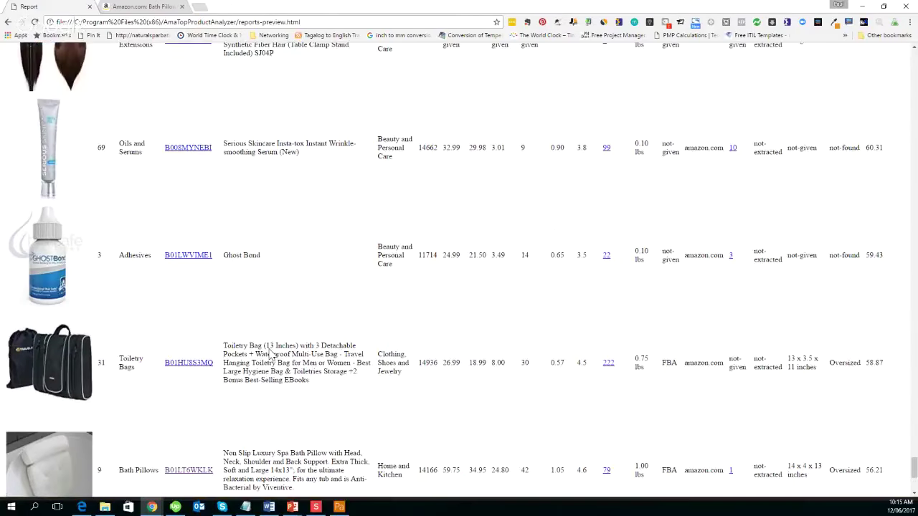
Return to page 1 of the Amazon bath pillow results and open the best-selling Gorilla Grip Non-Slip Bath Pillow with Two Panel
{"action": "key", "text": "ctrl+Tab"}
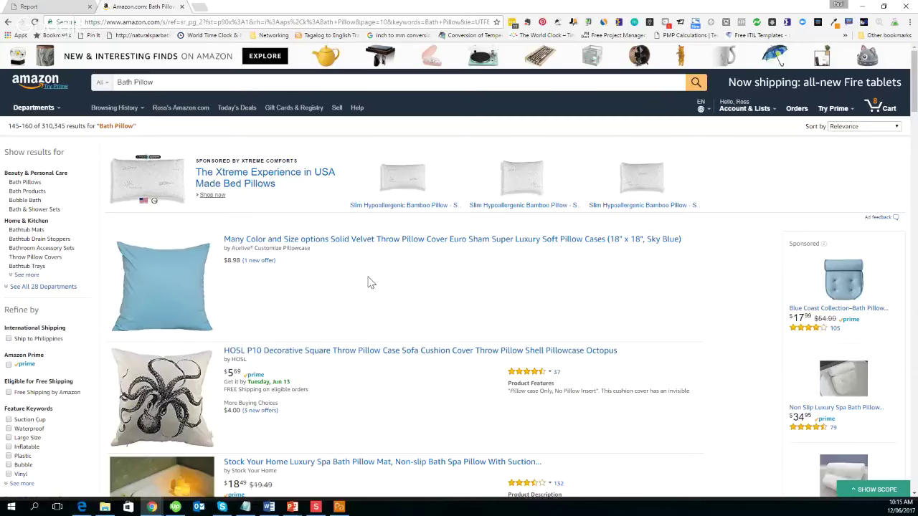
{"action": "scroll", "coordinate": [345, 298], "scroll_direction": "down", "scroll_amount": 3}
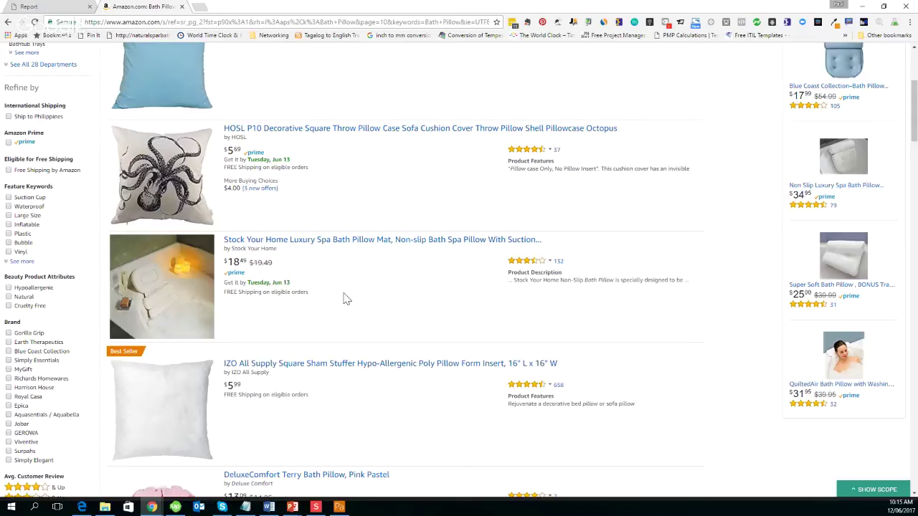
{"action": "scroll", "coordinate": [345, 298], "scroll_direction": "up", "scroll_amount": 3}
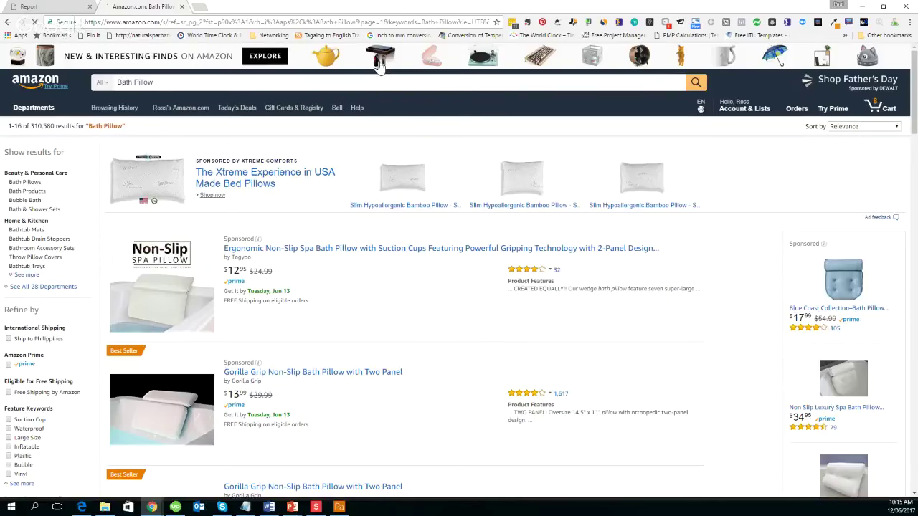
{"action": "scroll", "coordinate": [300, 201], "scroll_direction": "down", "scroll_amount": 4}
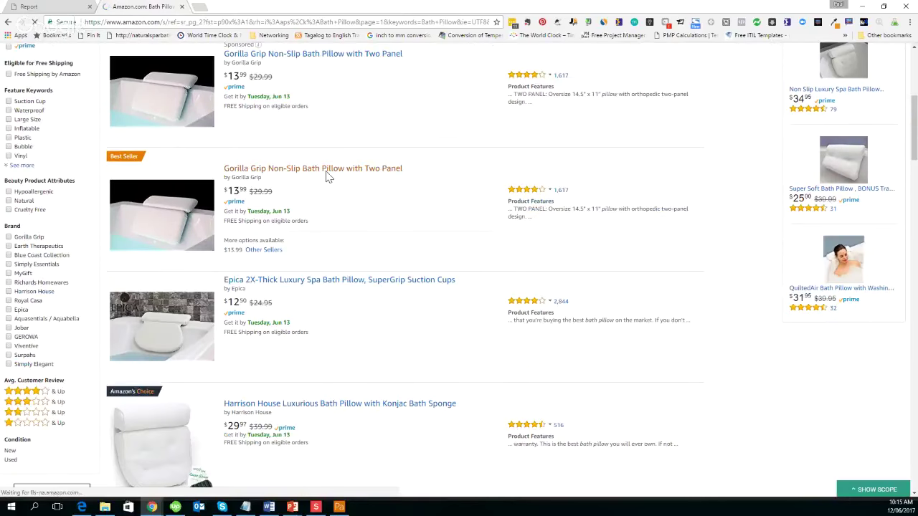
{"action": "left_click", "coordinate": [326, 177]}
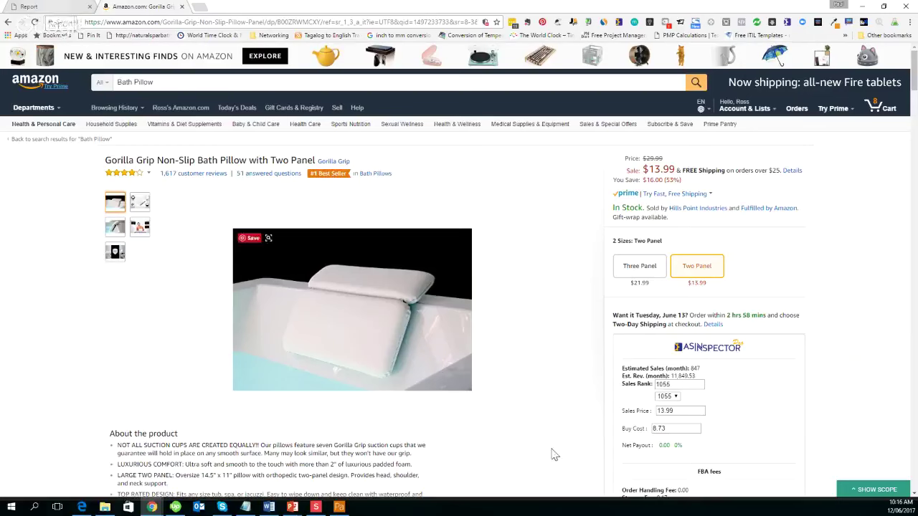
Switch to Ama Top Product Analyzer, review the checked baby categories, and open the filters for sale price, reviews, main rank and weight
{"action": "left_click", "coordinate": [340, 508]}
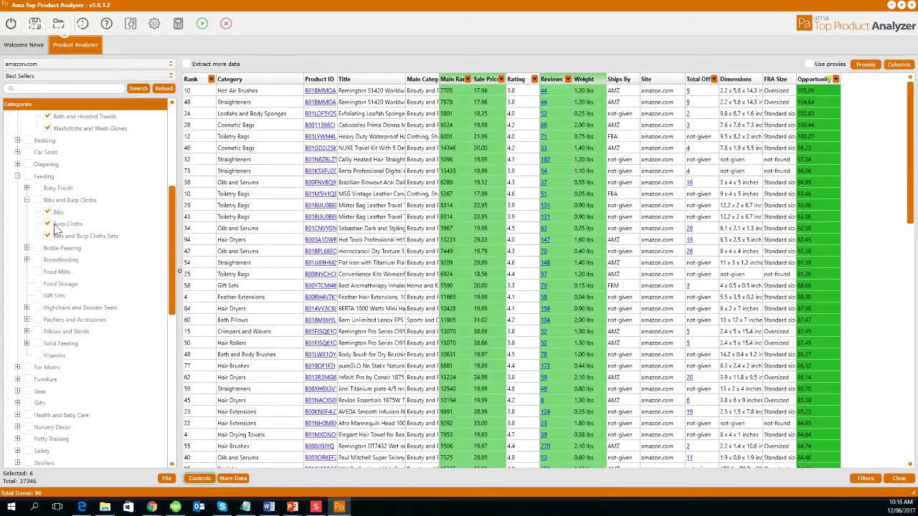
{"action": "scroll", "coordinate": [56, 228], "scroll_direction": "up", "scroll_amount": 1}
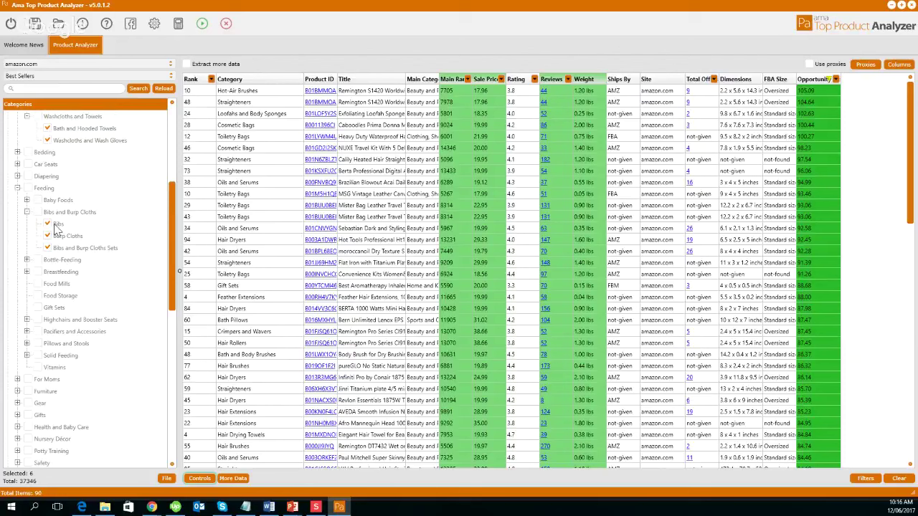
{"action": "scroll", "coordinate": [56, 228], "scroll_direction": "up", "scroll_amount": 3}
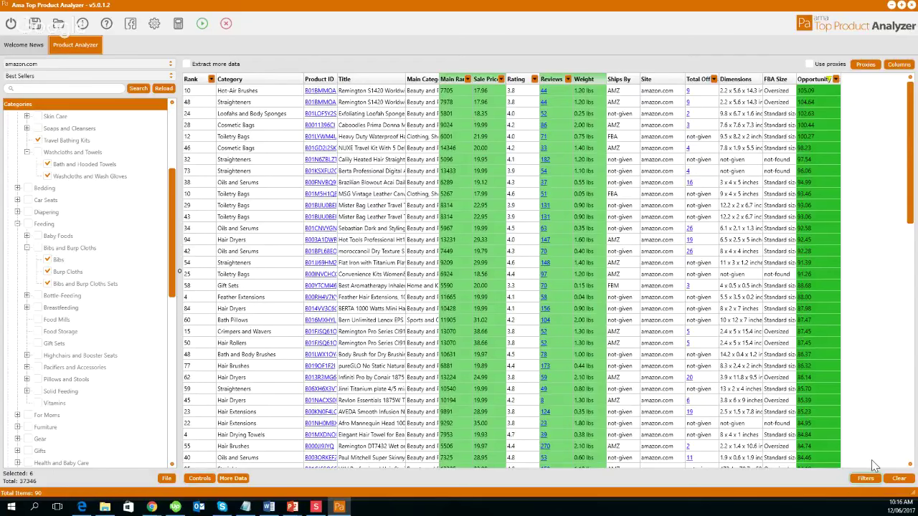
{"action": "left_click_drag", "start_coordinate": [281, 129], "coordinate": [461, 99]}
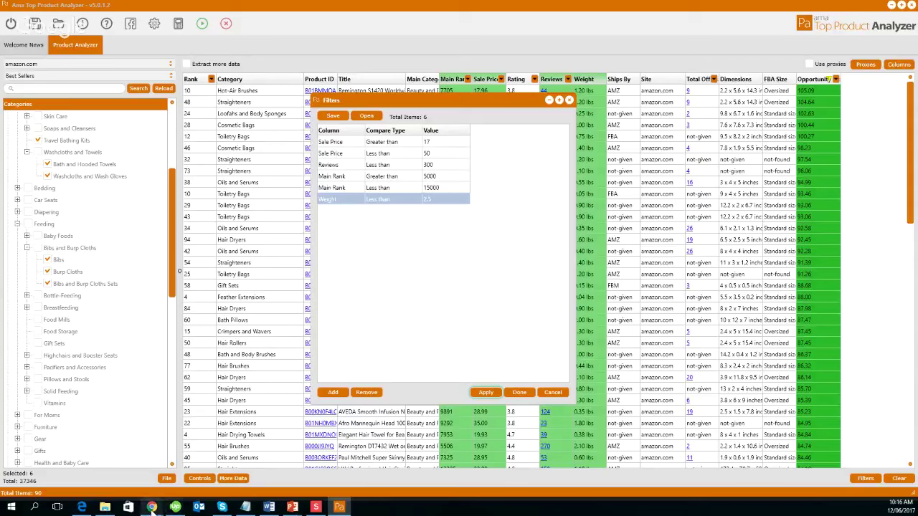
Return to the report in Chrome and review the rows from the Viventive bath pillow back to the JINRI hair dryer
{"action": "mouse_move", "coordinate": [151, 510]}
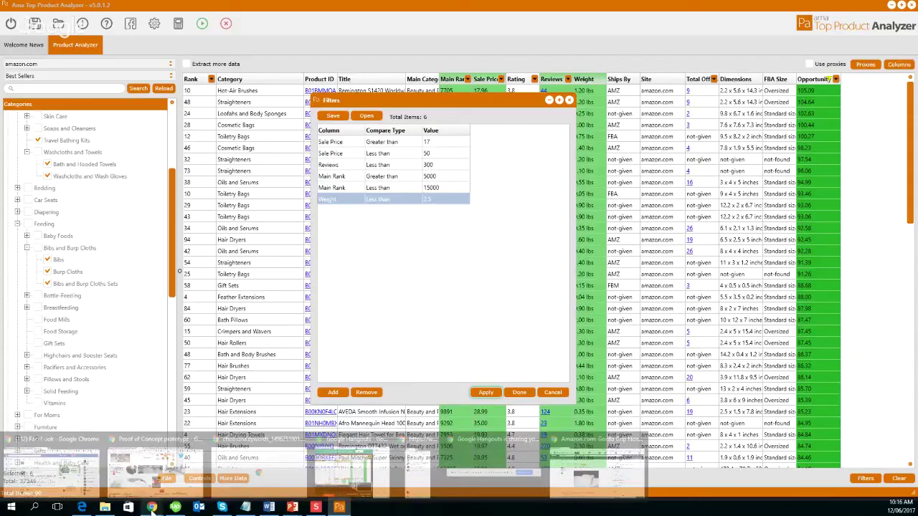
{"action": "left_click", "coordinate": [594, 473]}
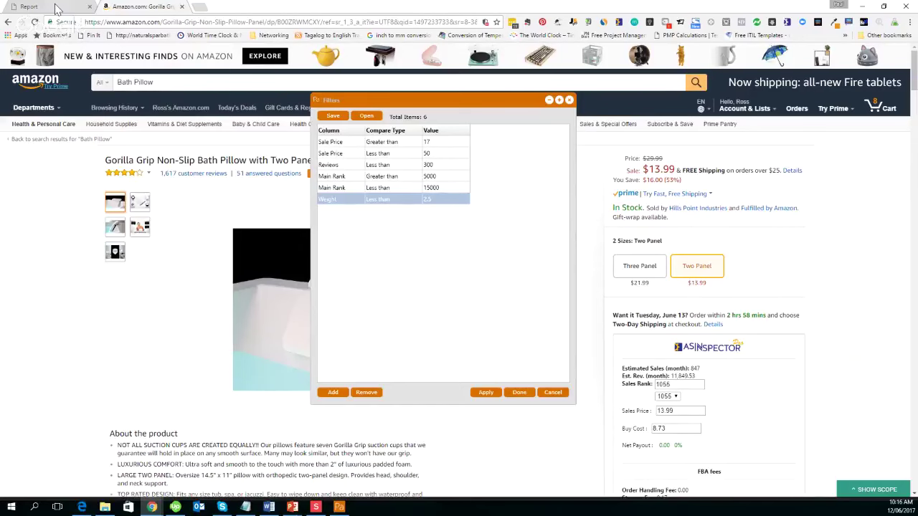
{"action": "left_click", "coordinate": [57, 9]}
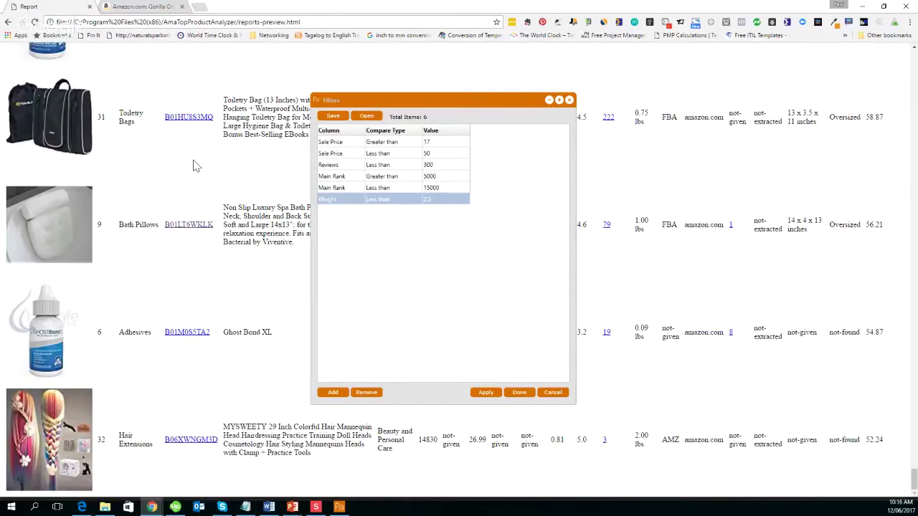
{"action": "scroll", "coordinate": [172, 416], "scroll_direction": "up", "scroll_amount": 1}
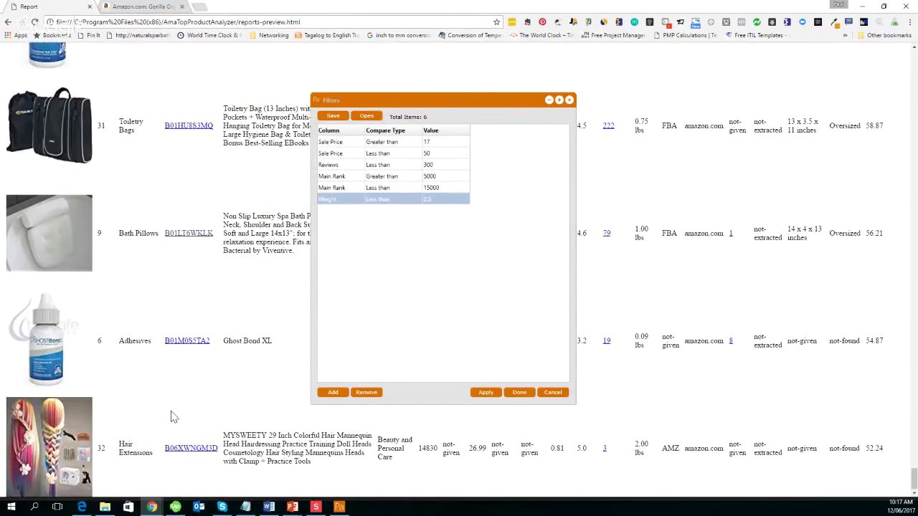
{"action": "scroll", "coordinate": [172, 417], "scroll_direction": "up", "scroll_amount": 5}
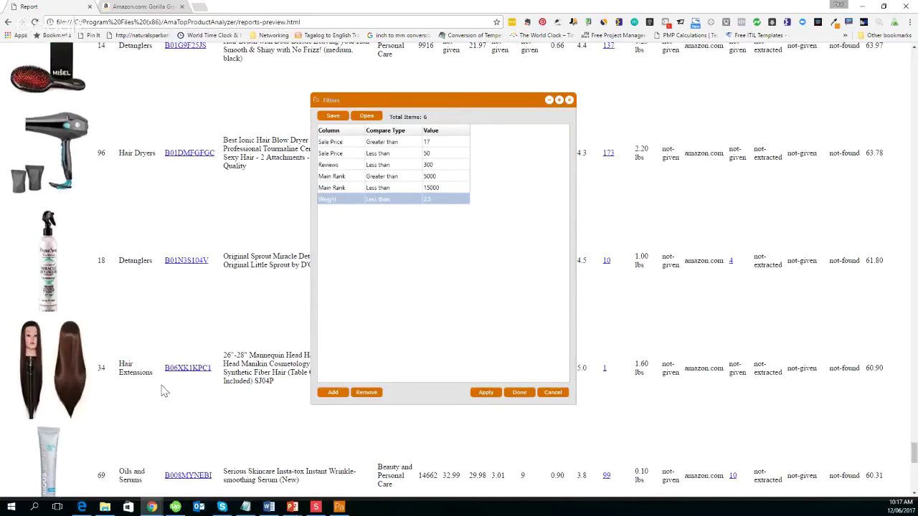
{"action": "scroll", "coordinate": [69, 422], "scroll_direction": "up", "scroll_amount": 4}
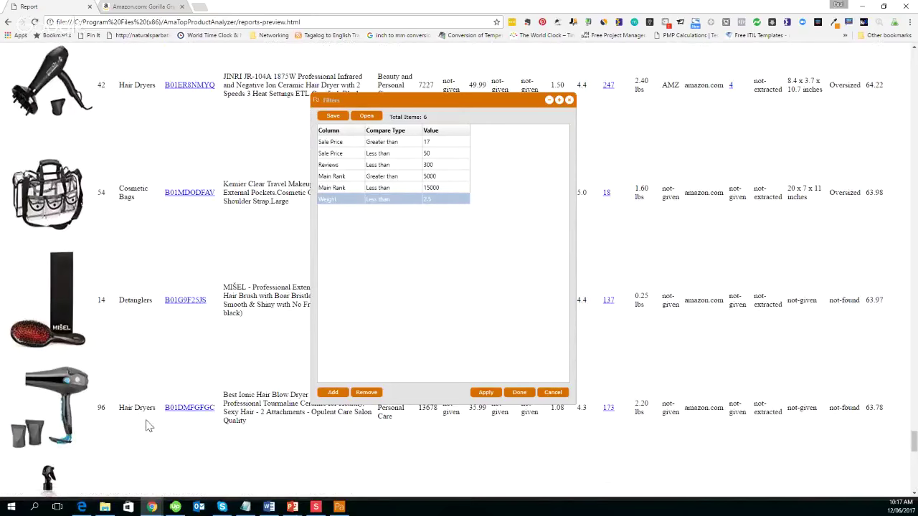
{"action": "scroll", "coordinate": [150, 412], "scroll_direction": "up", "scroll_amount": 2}
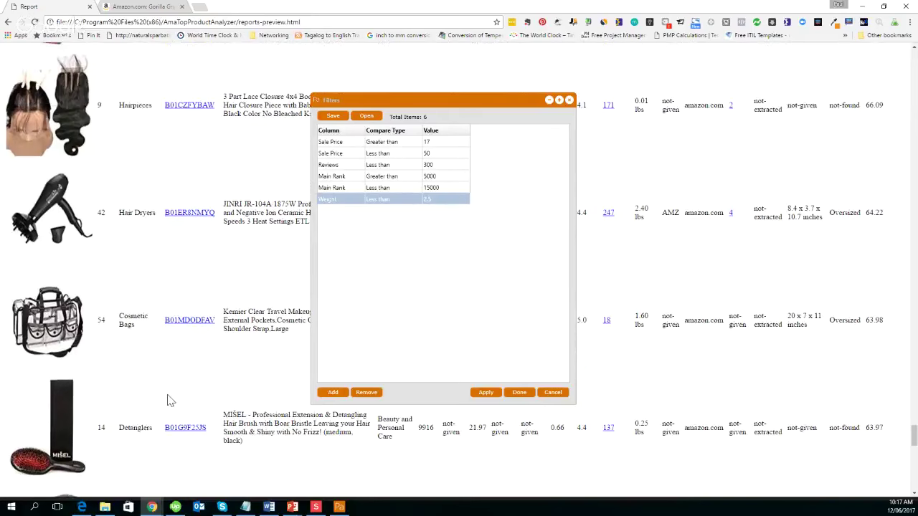
Minimise the Filters window and bring the report back to the front
{"action": "left_click", "coordinate": [549, 100]}
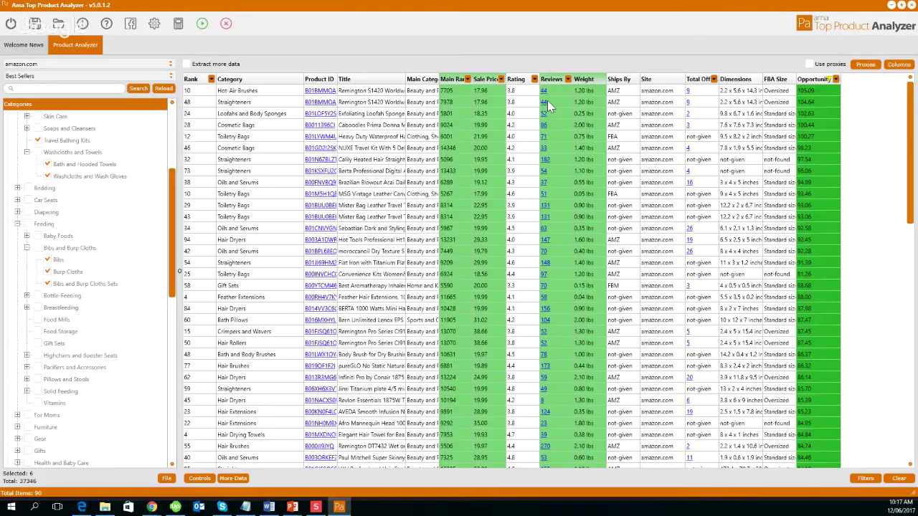
{"action": "left_click", "coordinate": [151, 507]}
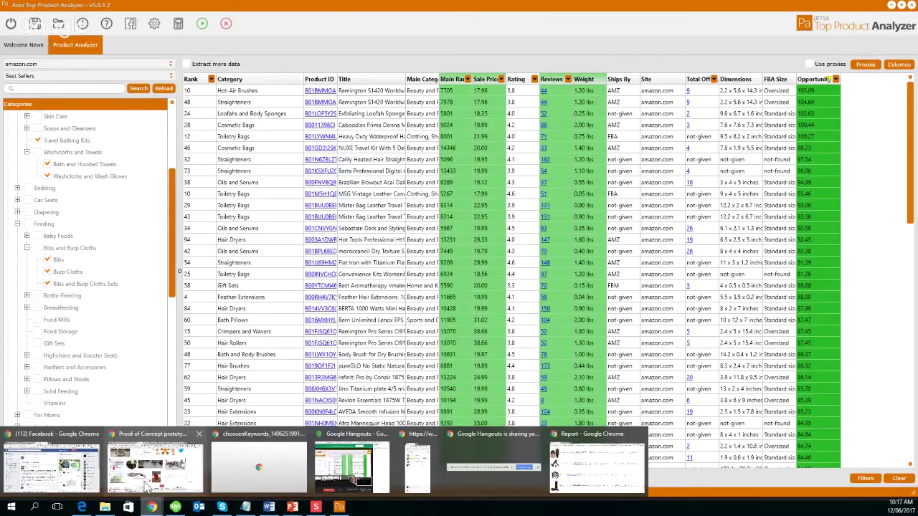
{"action": "left_click", "coordinate": [146, 482]}
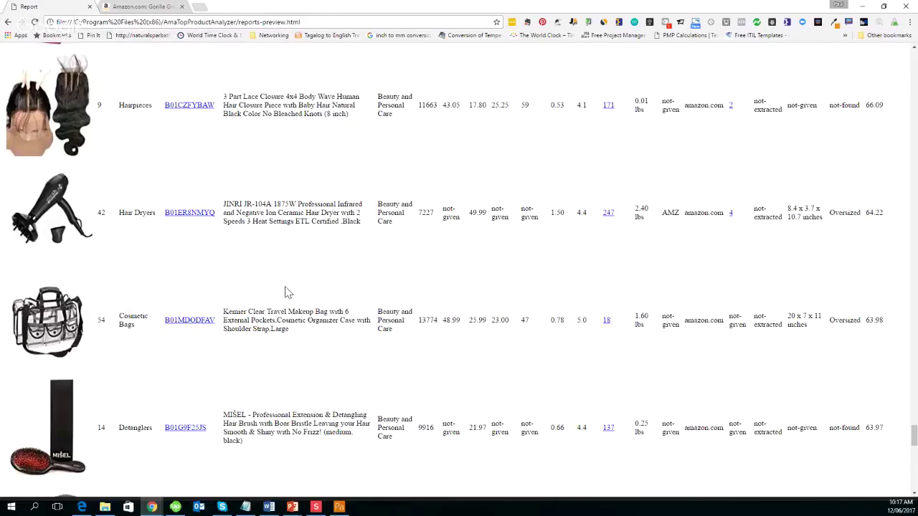
Examine the report rows back towards the highest-scored products, comparing their images, categories, prices, ranks, reviews and opportunity scores
{"action": "scroll", "coordinate": [285, 292], "scroll_direction": "up", "scroll_amount": 1}
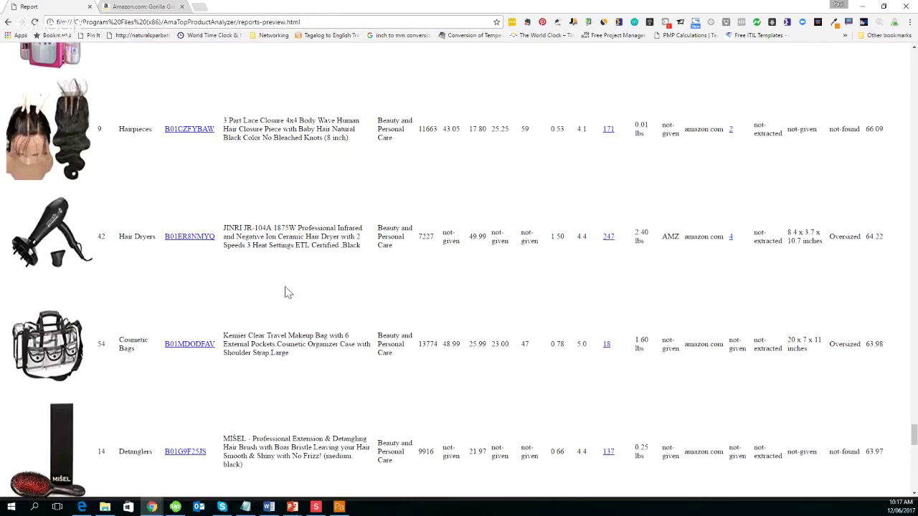
{"action": "scroll", "coordinate": [285, 293], "scroll_direction": "up", "scroll_amount": 3}
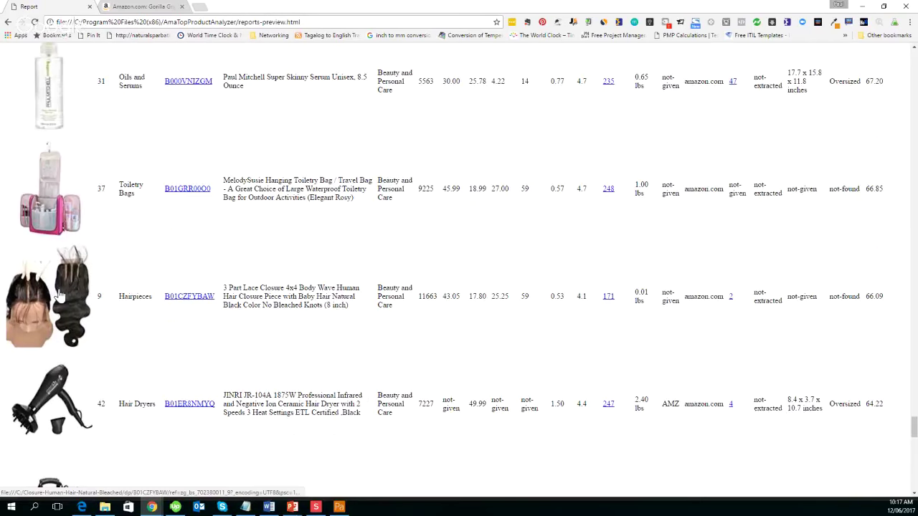
{"action": "scroll", "coordinate": [271, 351], "scroll_direction": "down", "scroll_amount": 1}
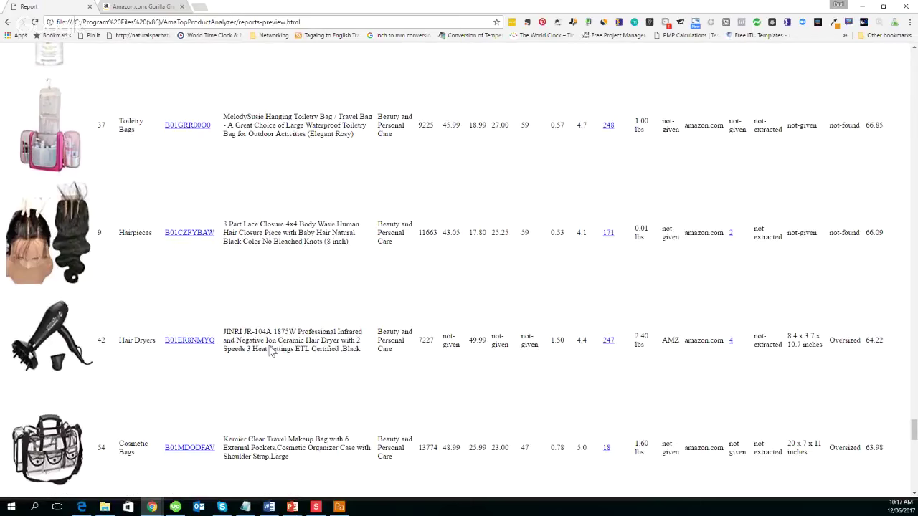
{"action": "scroll", "coordinate": [271, 352], "scroll_direction": "up", "scroll_amount": 6}
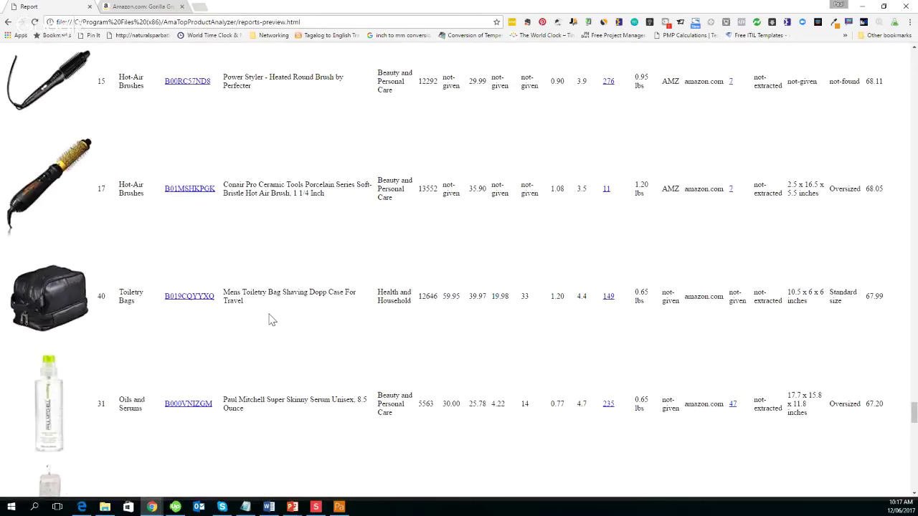
{"action": "scroll", "coordinate": [271, 320], "scroll_direction": "up", "scroll_amount": 5}
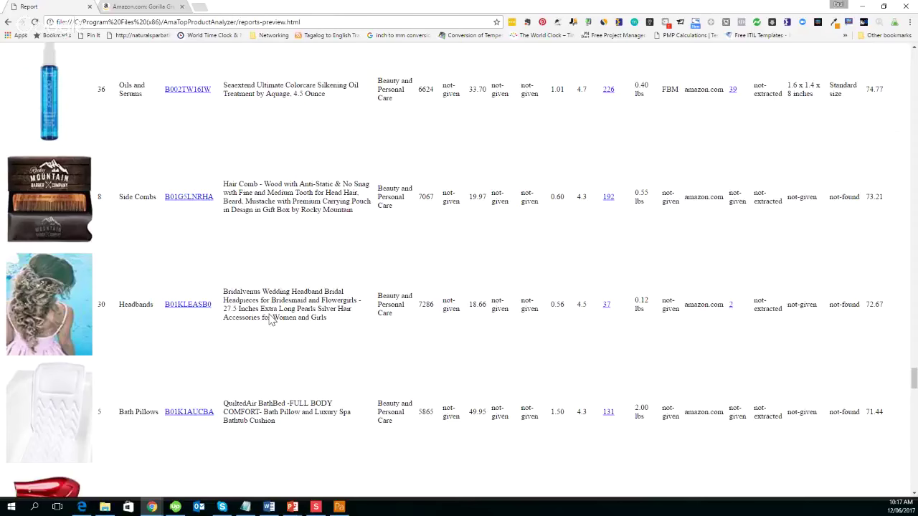
{"action": "scroll", "coordinate": [271, 320], "scroll_direction": "up", "scroll_amount": 5}
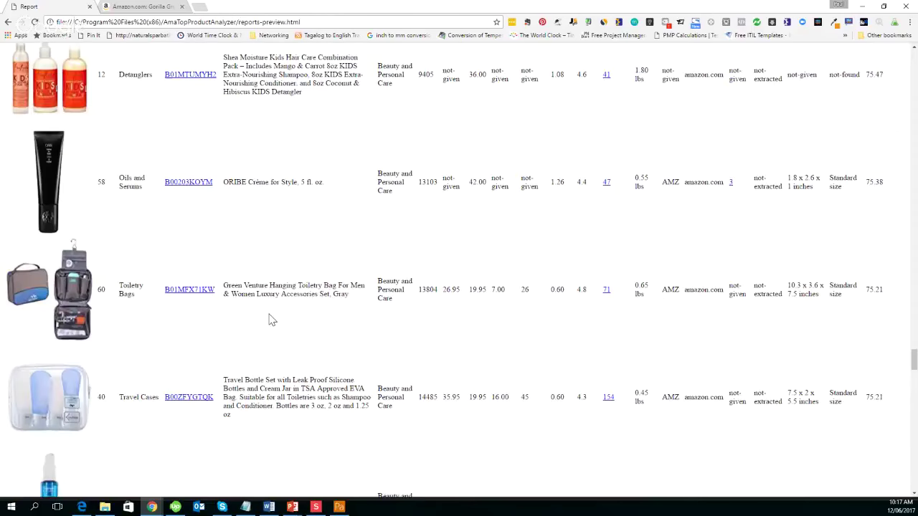
{"action": "scroll", "coordinate": [271, 320], "scroll_direction": "up", "scroll_amount": 5}
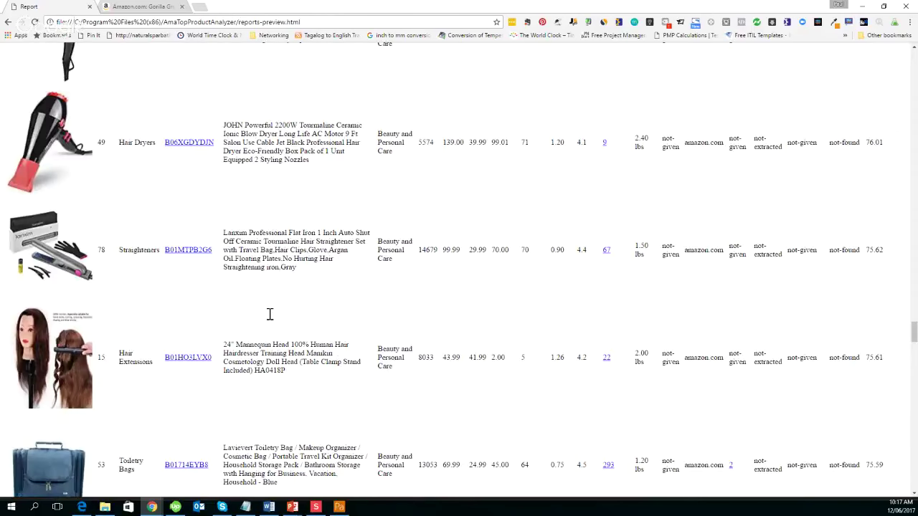
{"action": "scroll", "coordinate": [270, 314], "scroll_direction": "up", "scroll_amount": 5}
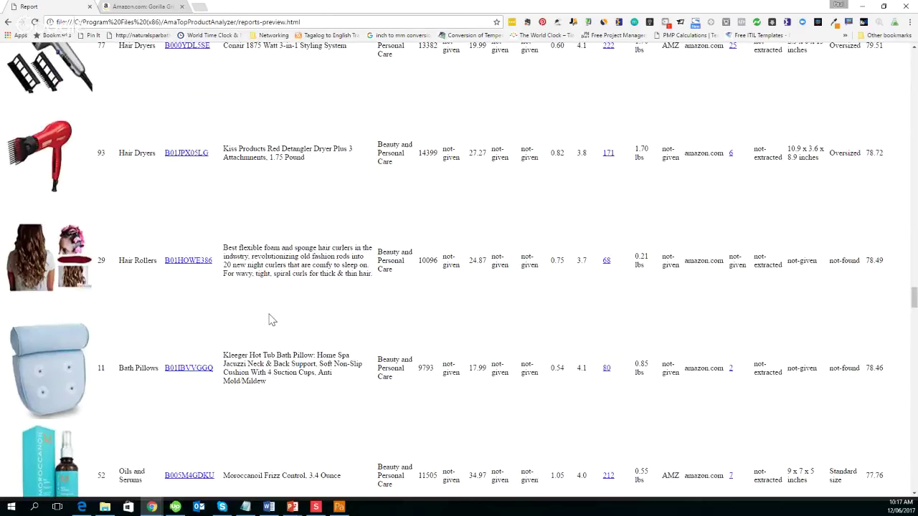
{"action": "scroll", "coordinate": [271, 320], "scroll_direction": "up", "scroll_amount": 5}
{"action": "scroll", "coordinate": [271, 320], "scroll_direction": "up", "scroll_amount": 10}
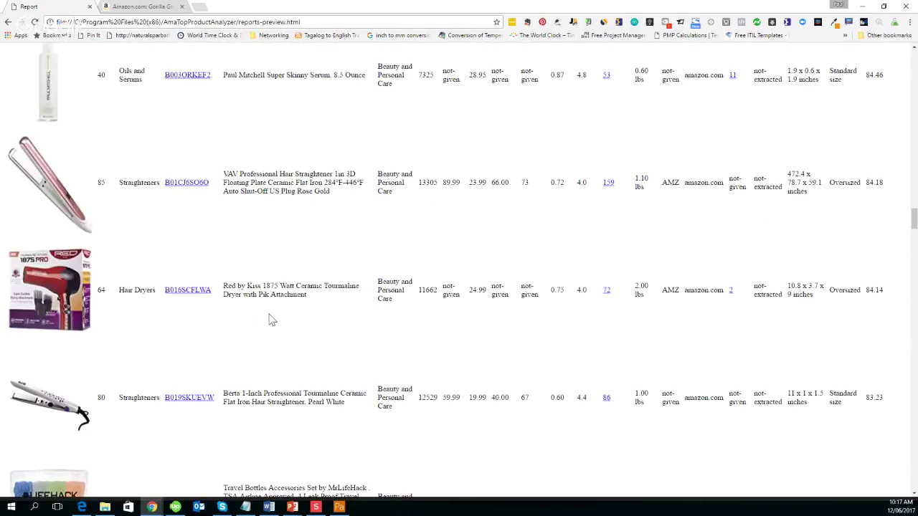
{"action": "scroll", "coordinate": [271, 320], "scroll_direction": "up", "scroll_amount": 10}
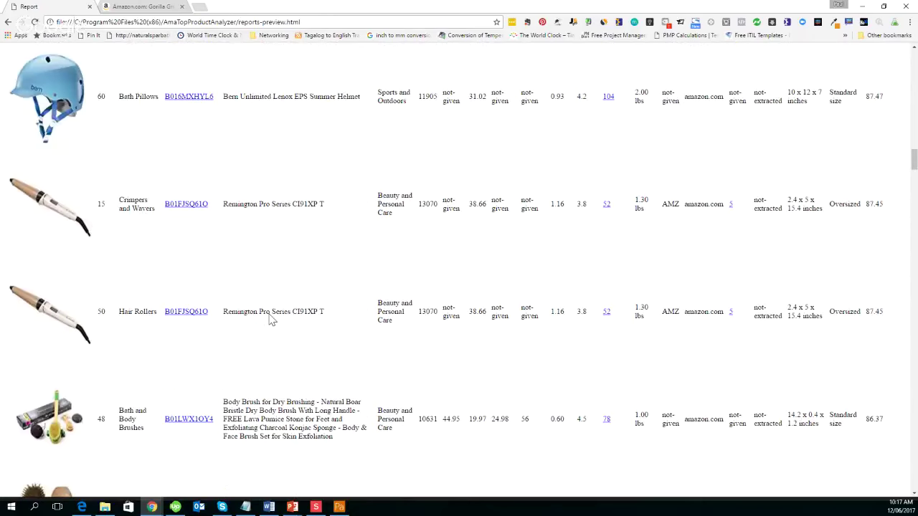
{"action": "scroll", "coordinate": [271, 320], "scroll_direction": "up", "scroll_amount": 10}
{"action": "scroll", "coordinate": [271, 319], "scroll_direction": "up", "scroll_amount": 5}
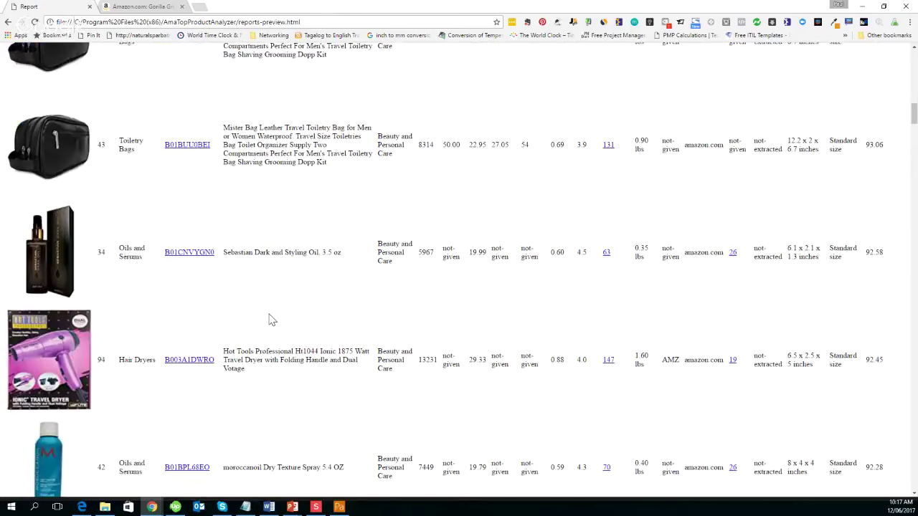
{"action": "scroll", "coordinate": [271, 320], "scroll_direction": "down", "scroll_amount": 7}
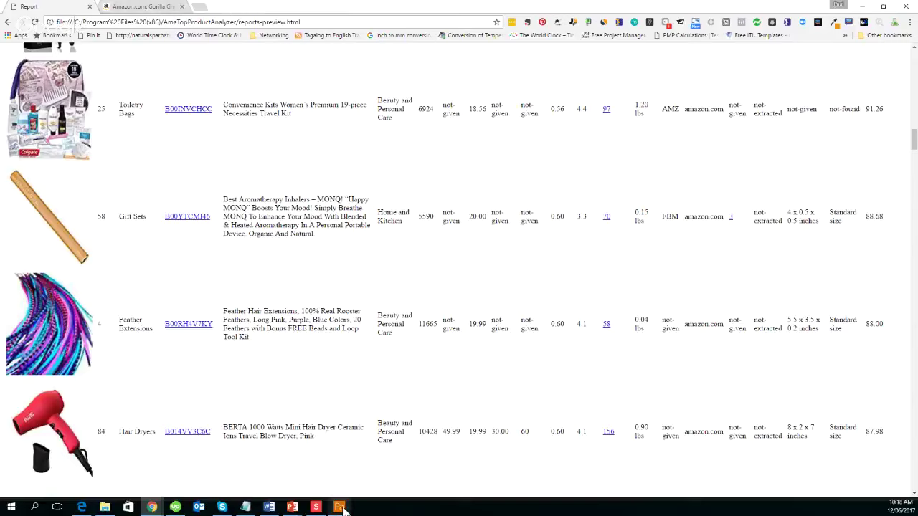
Switch to Ama Top Product Analyzer to review the scored product table, and select the Facebook window in Chrome
{"action": "mouse_move", "coordinate": [343, 507]}
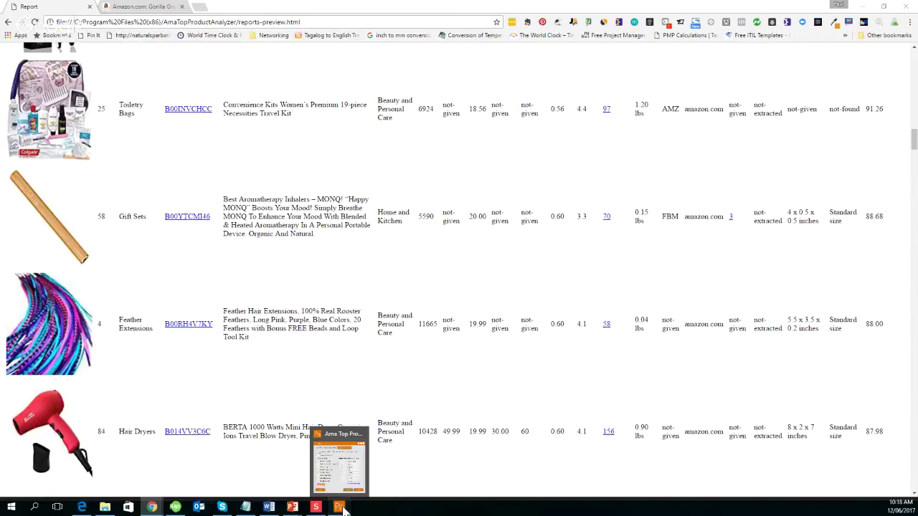
{"action": "left_click", "coordinate": [342, 506]}
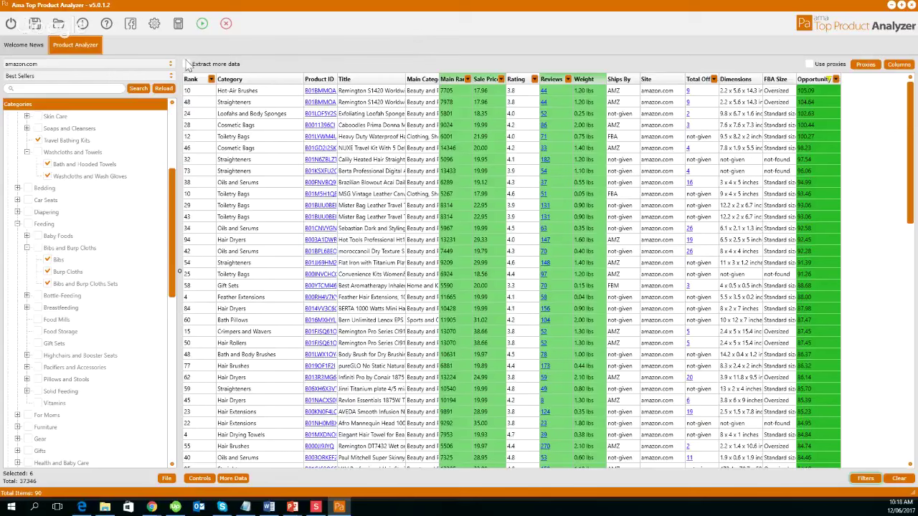
{"action": "key", "text": "alt+Tab"}
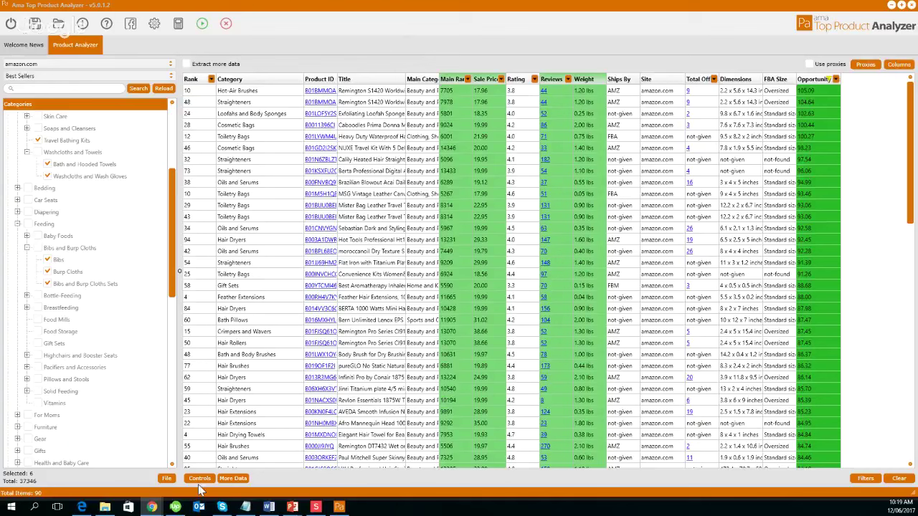
{"action": "mouse_move", "coordinate": [151, 507]}
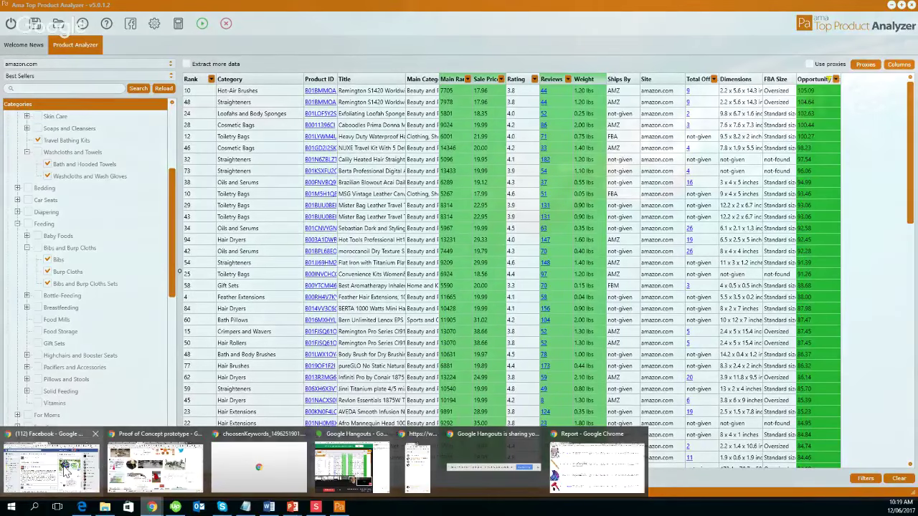
{"action": "mouse_move", "coordinate": [65, 470]}
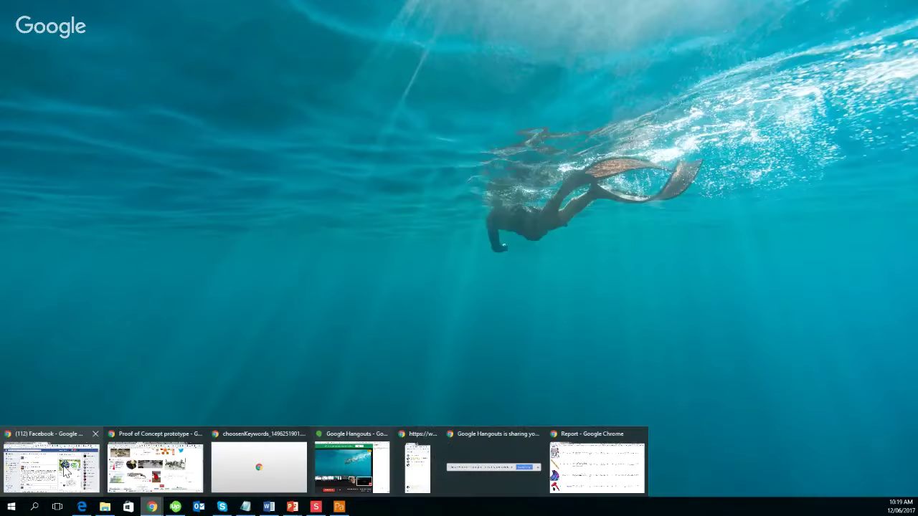
{"action": "left_click", "coordinate": [64, 471]}
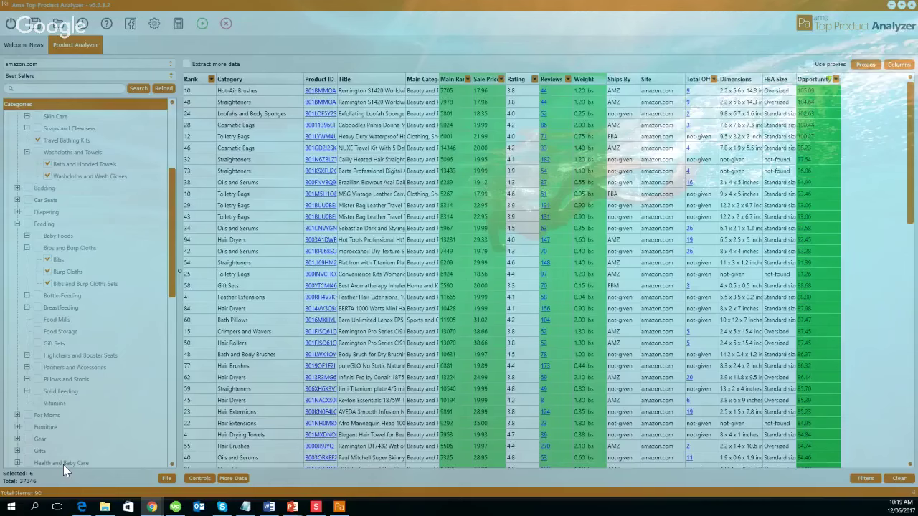